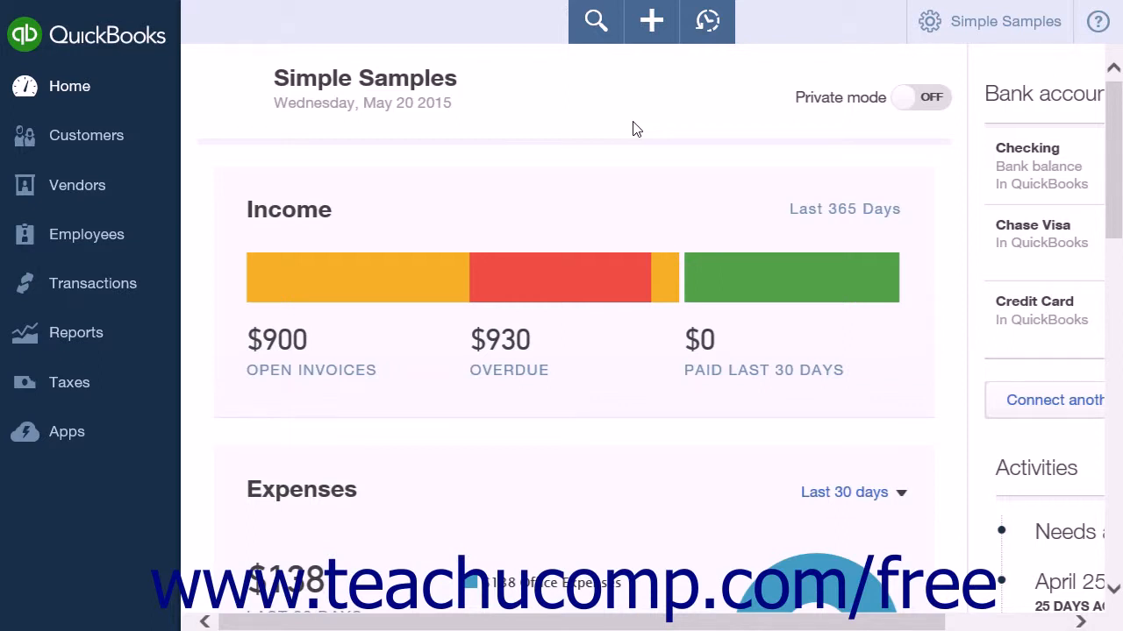
Open the company settings and review the preference sections on the Company page
click(1051, 30)
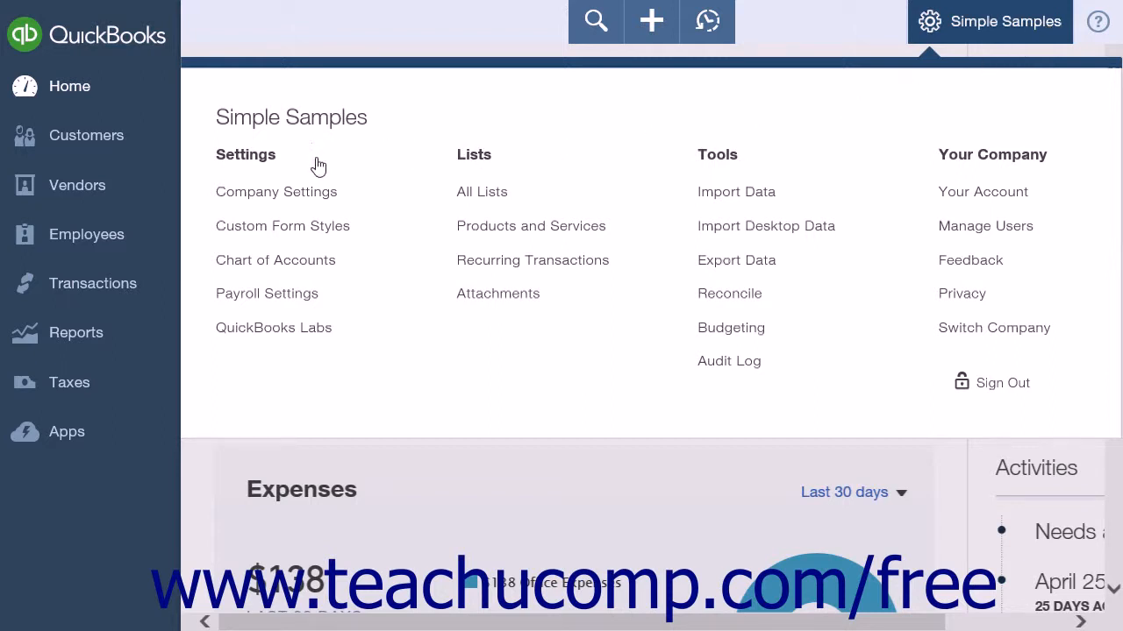
click(306, 195)
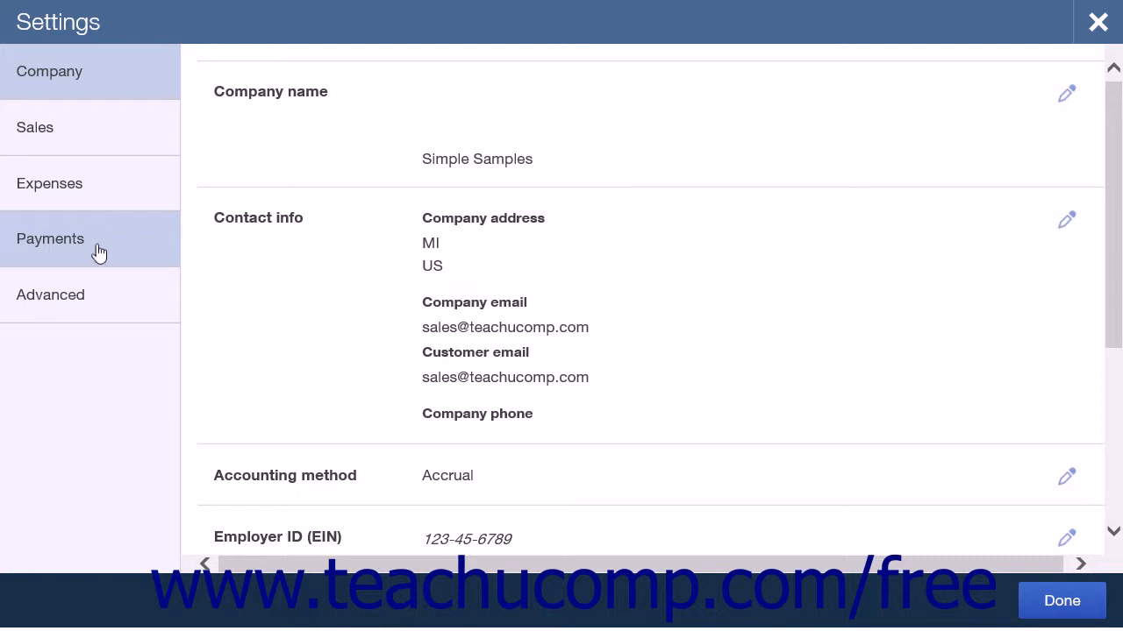
click(110, 72)
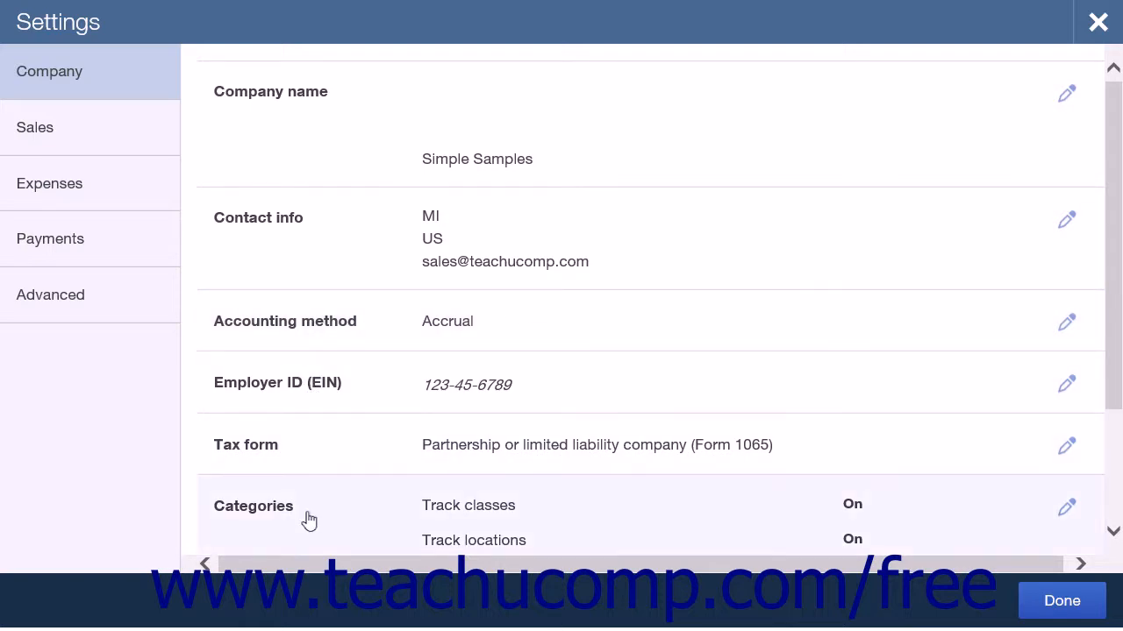
scroll(307, 514, down, 3)
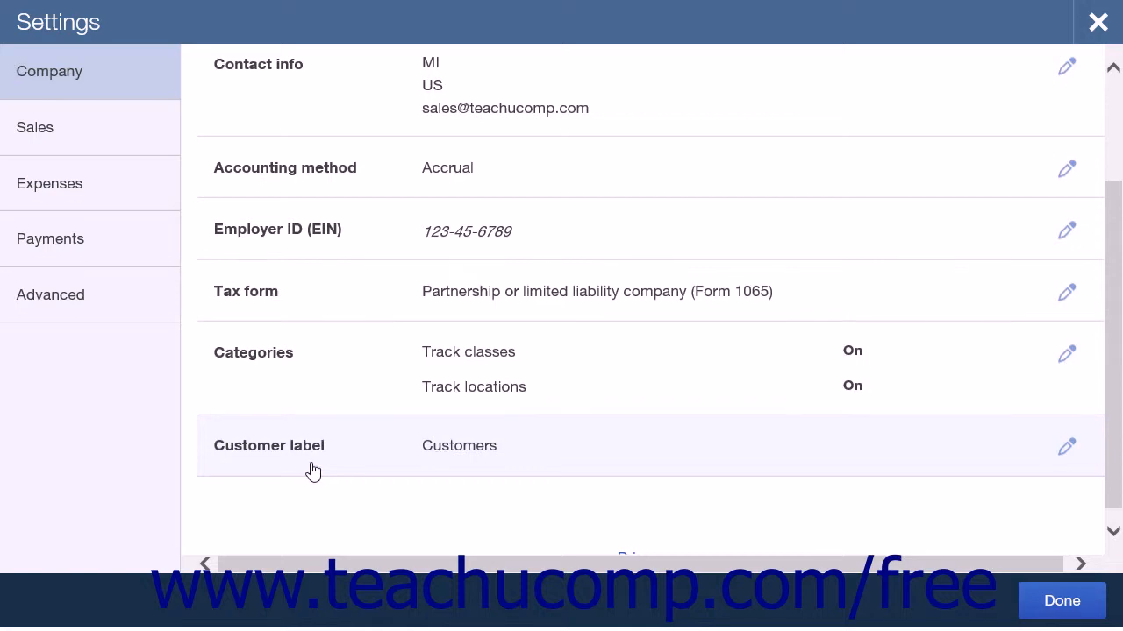
scroll(753, 367, up, 2)
scroll(754, 369, up, 1)
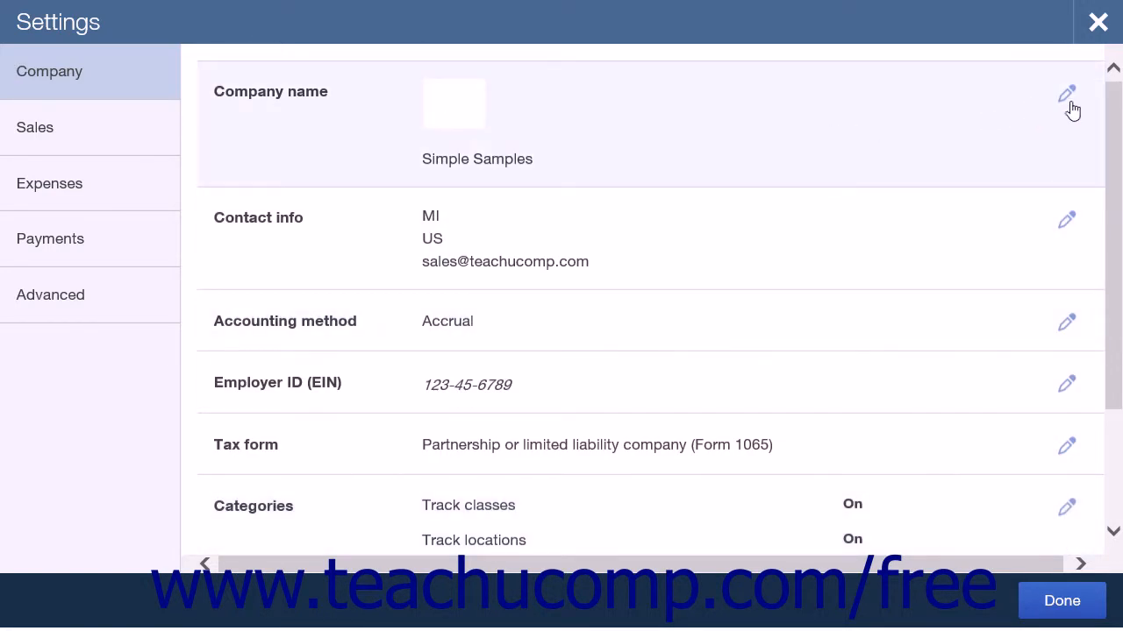
View the logo customization form from the company name section, including its company logo field, and close it
click(609, 151)
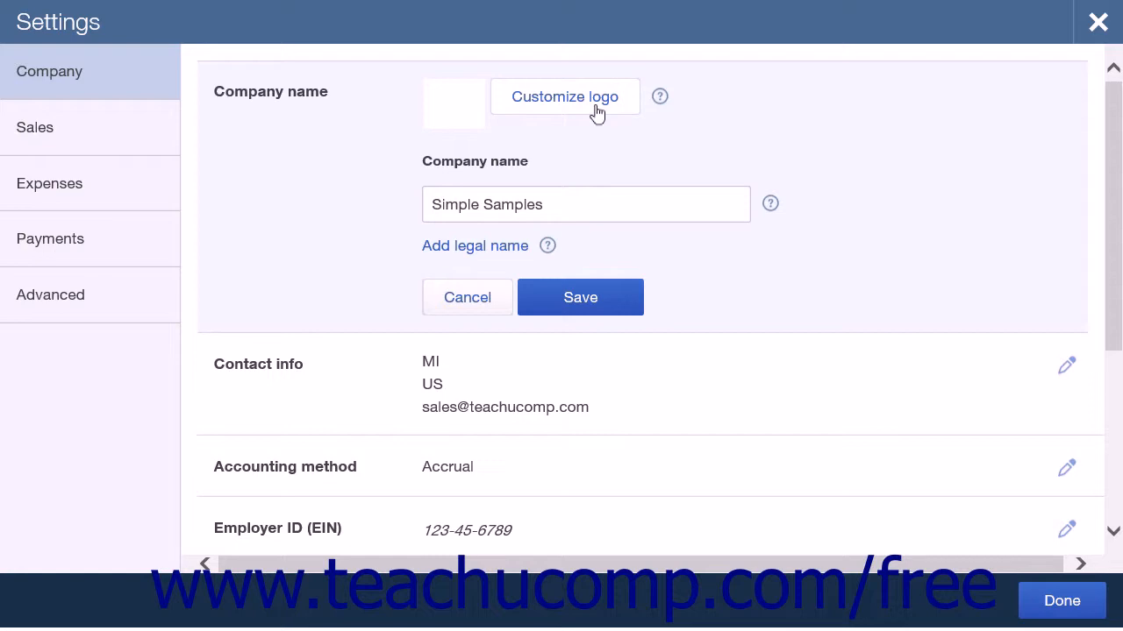
click(596, 110)
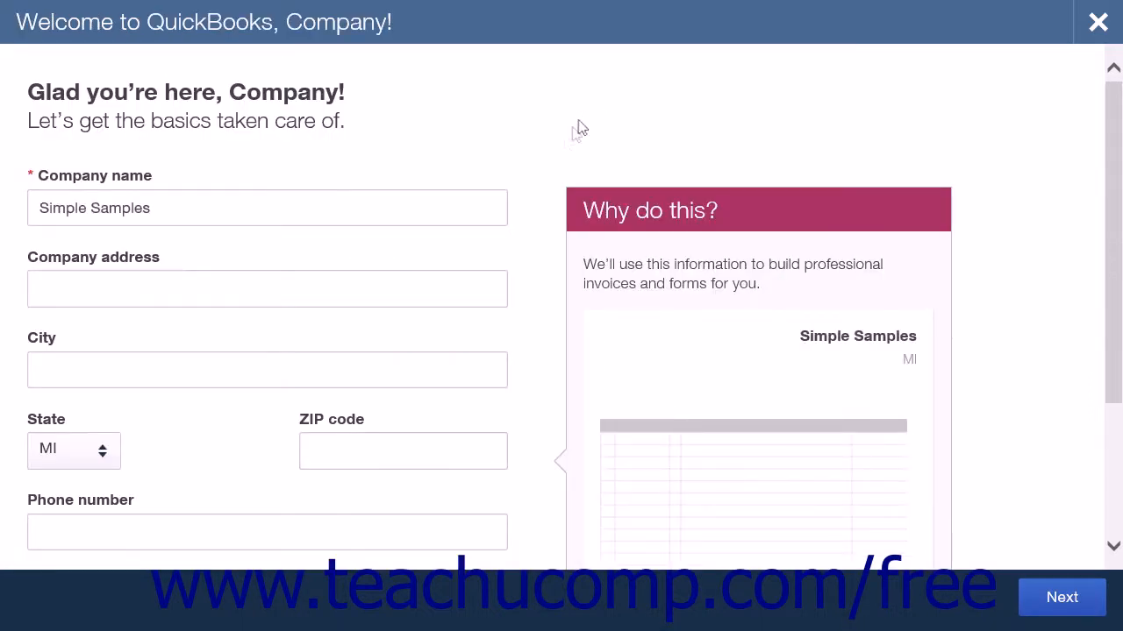
scroll(483, 354, down, 3)
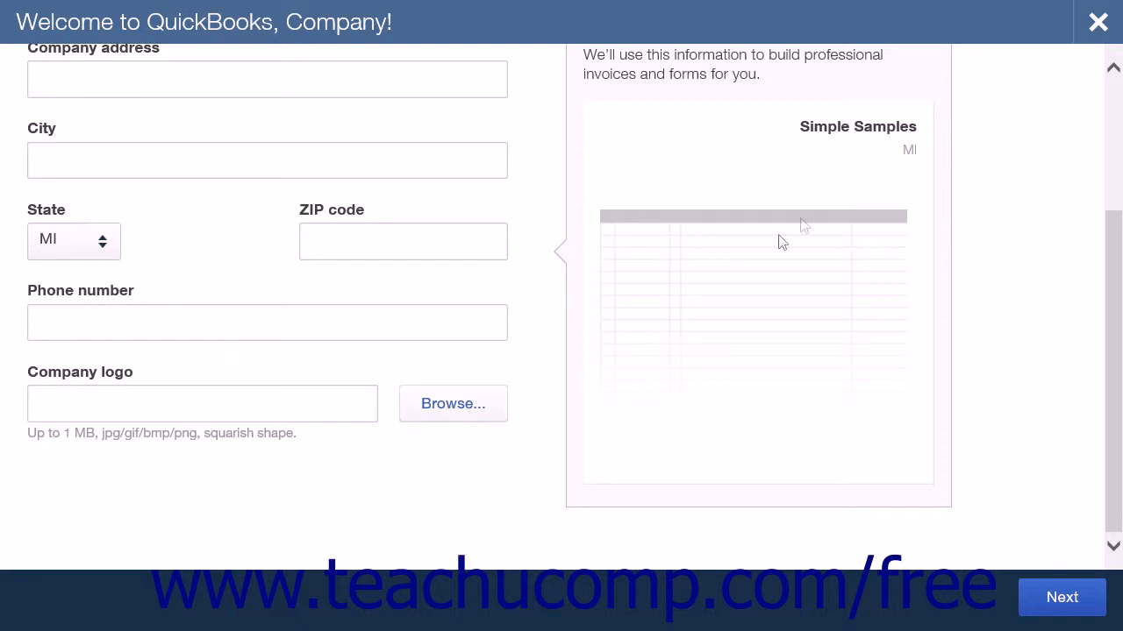
click(1088, 39)
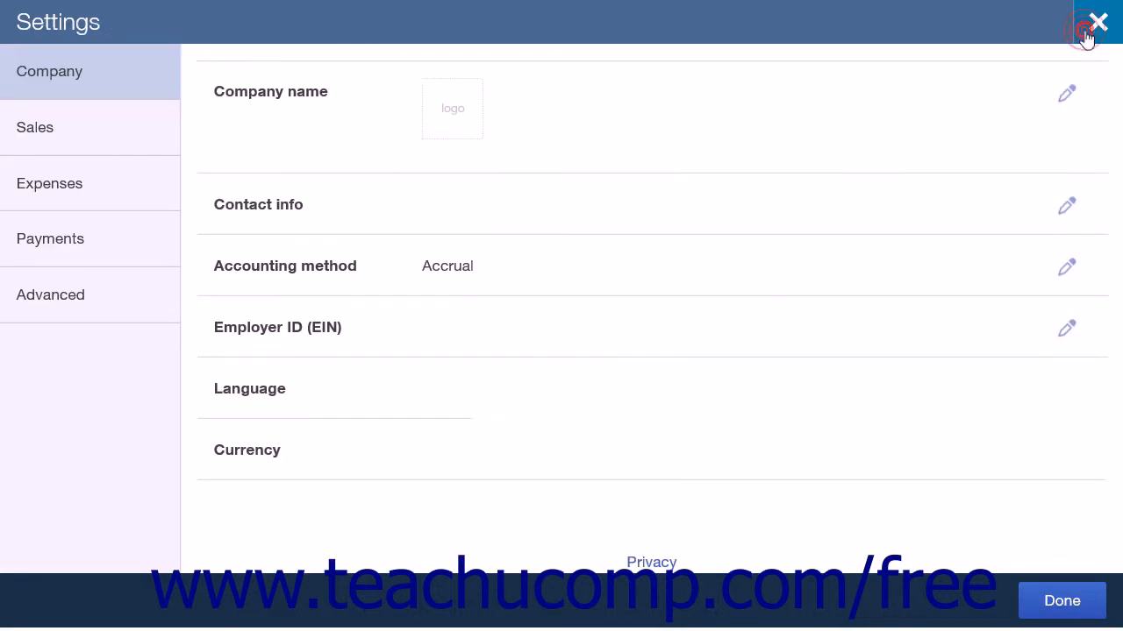
Reveal the legal name field in the company name section and save the section with the company name Simple Samples
click(538, 159)
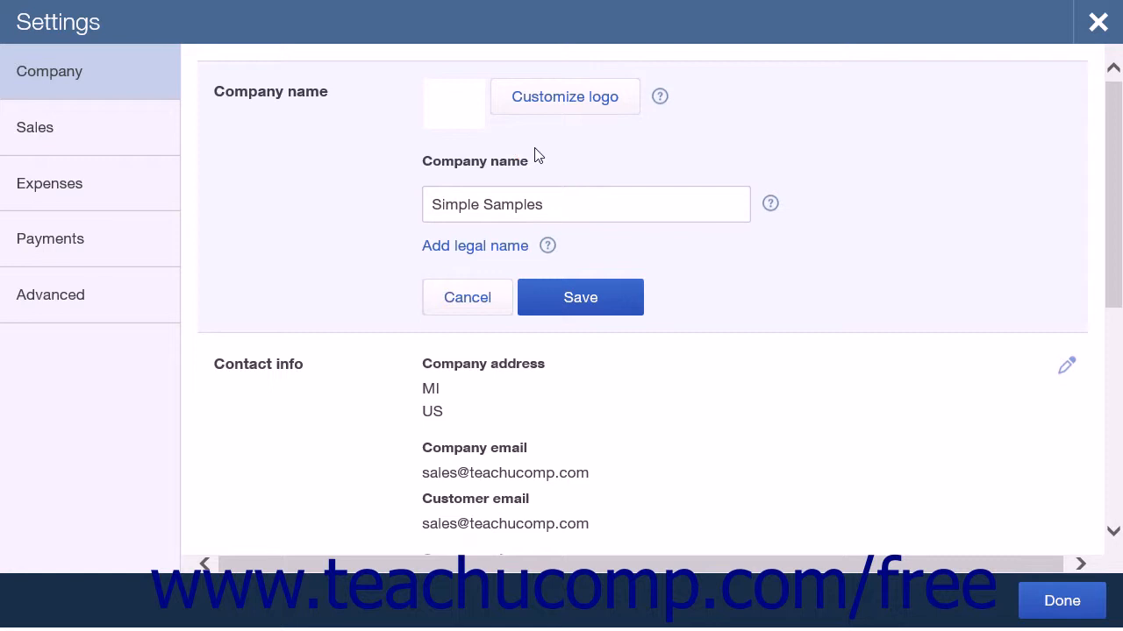
click(561, 205)
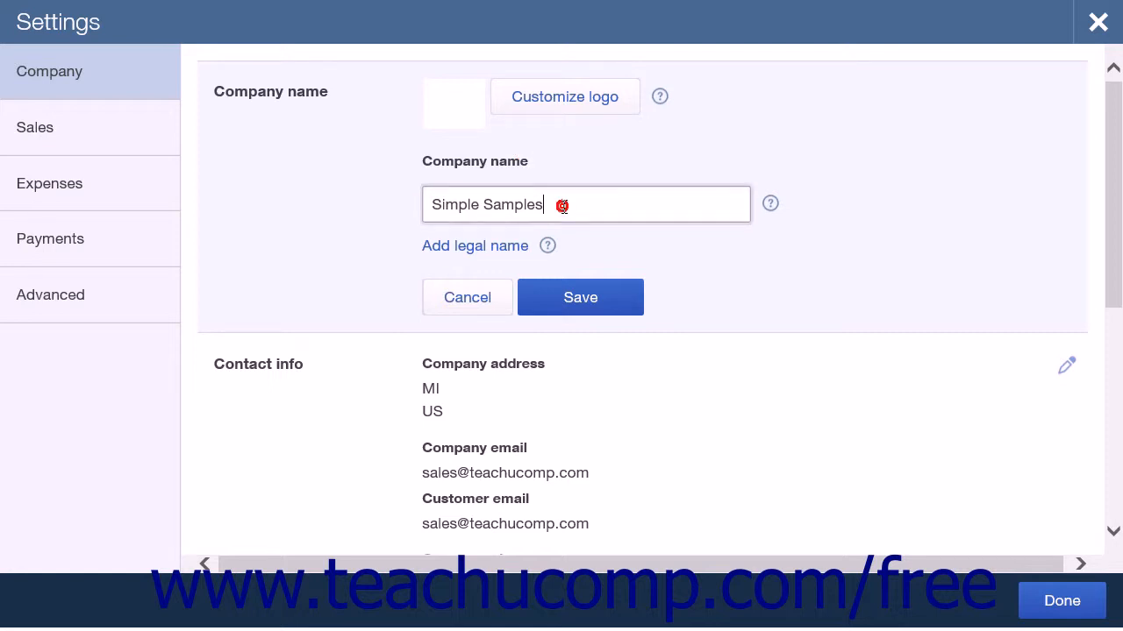
click(517, 249)
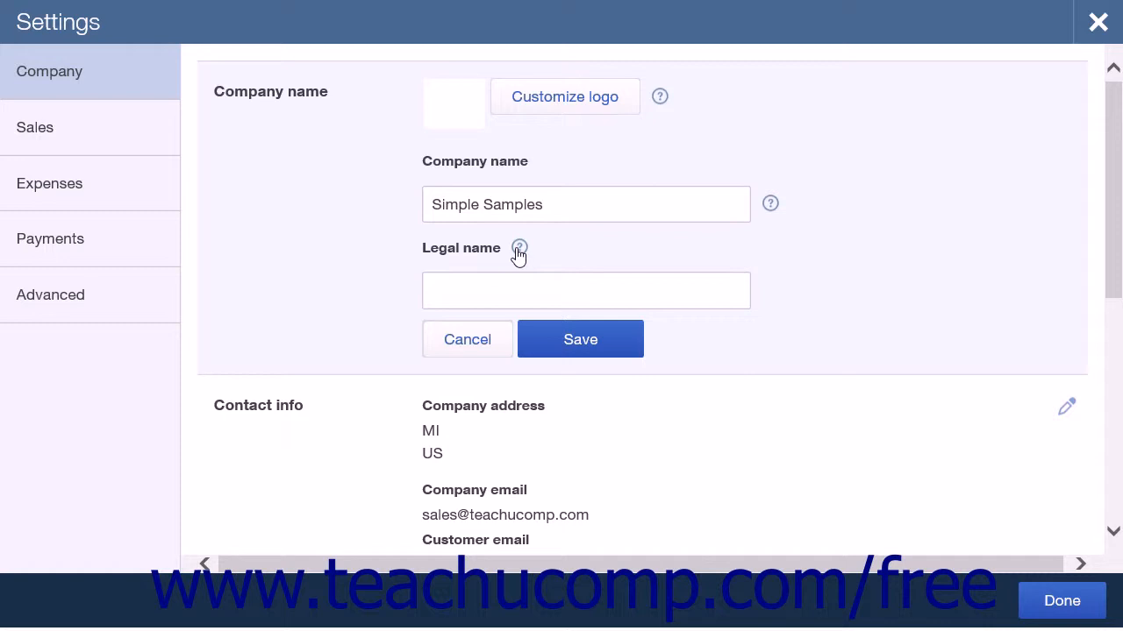
click(554, 342)
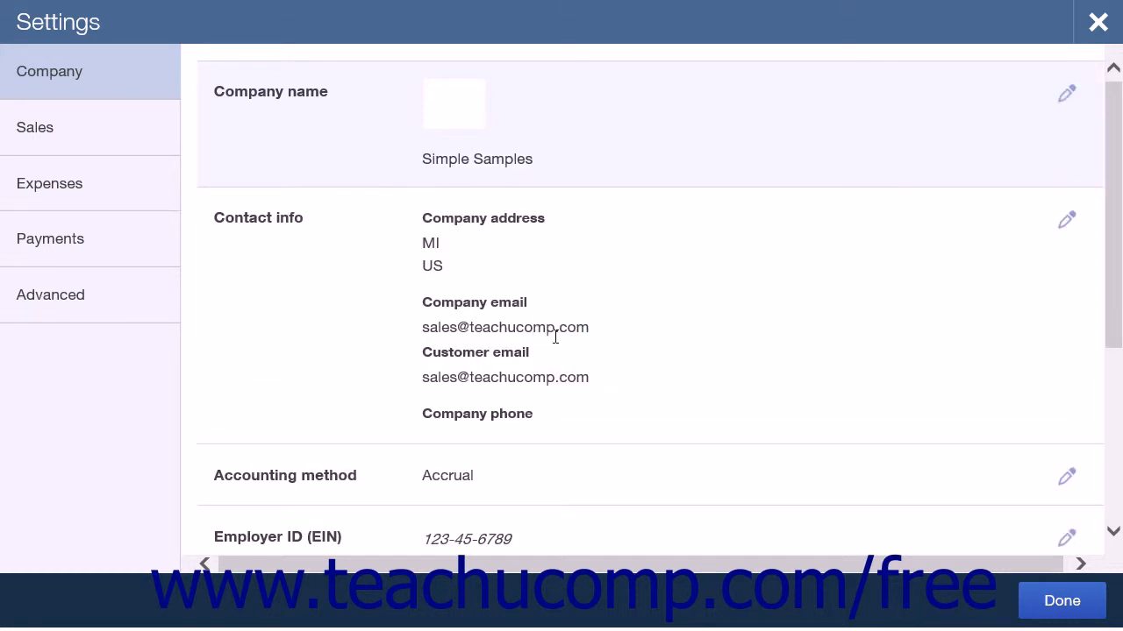
Open the contact info for editing and expand the separate customer address and legal address fields to examine them
click(561, 265)
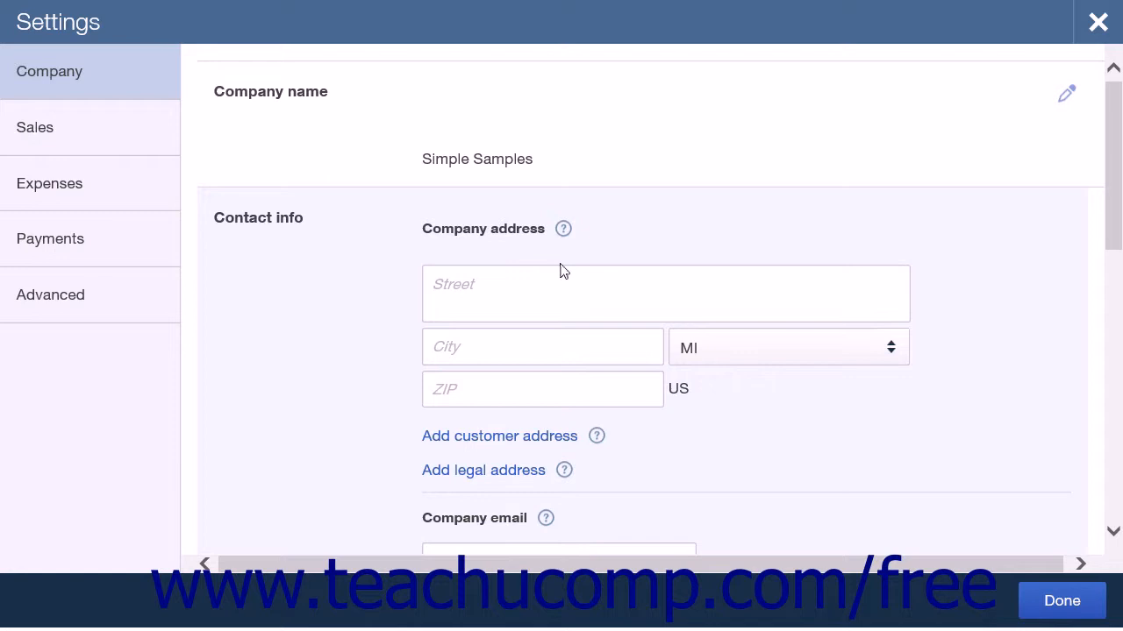
click(562, 271)
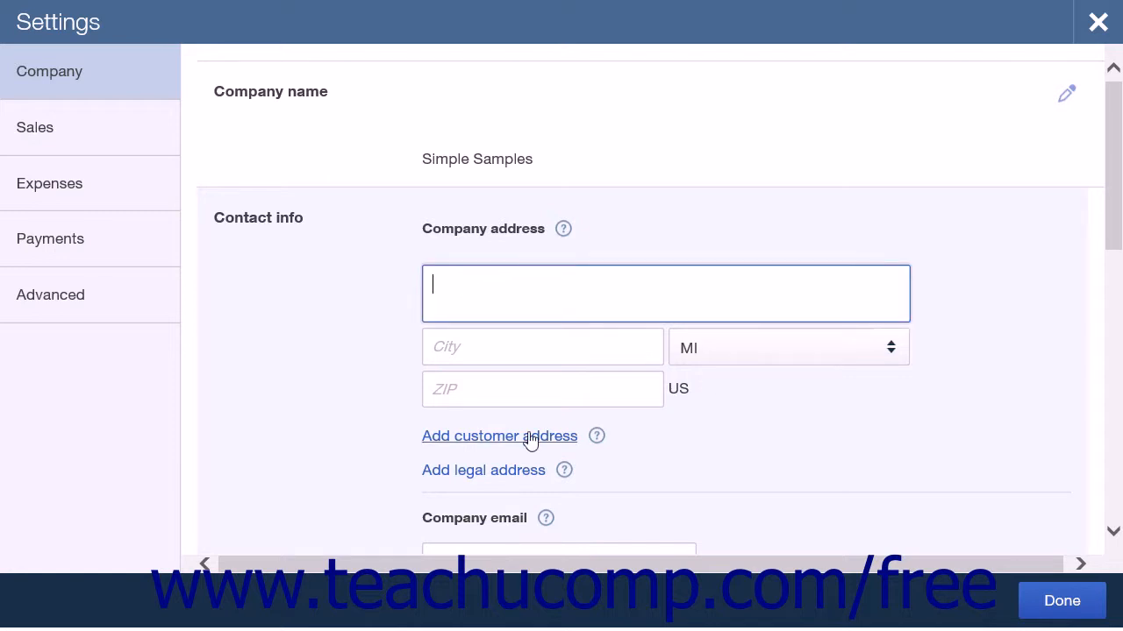
click(528, 437)
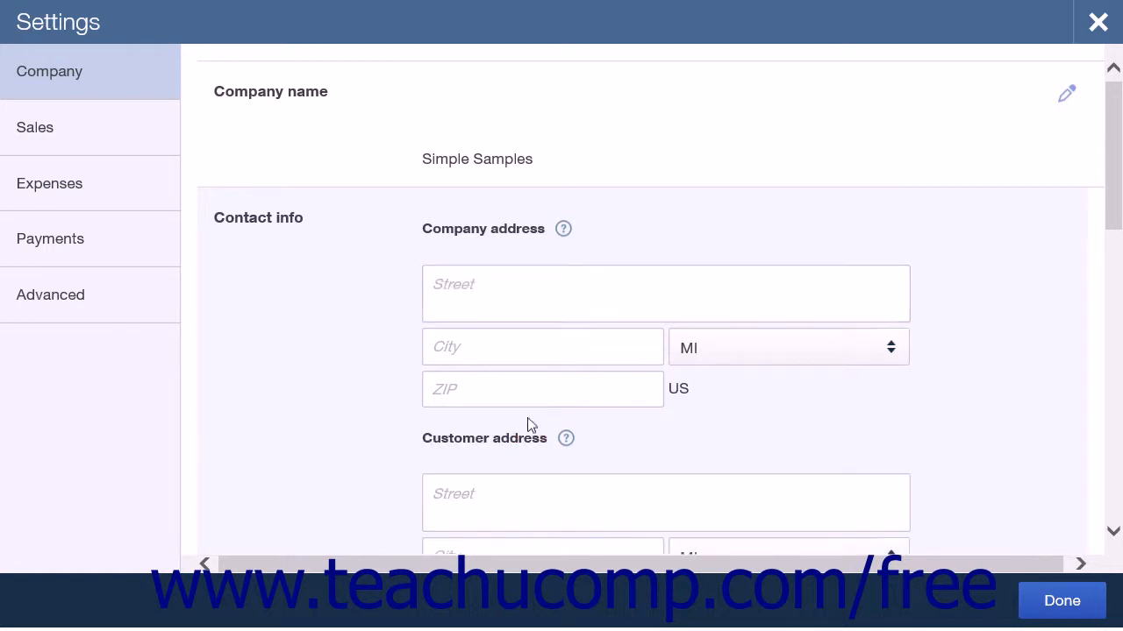
scroll(527, 419, down, 1)
scroll(529, 421, down, 1)
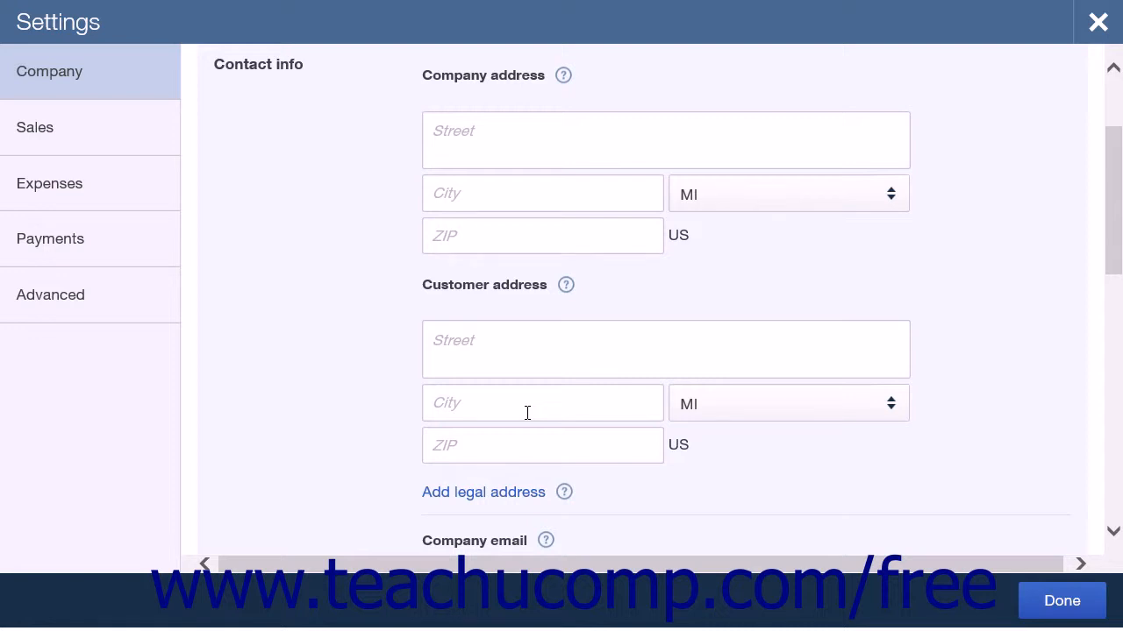
click(511, 492)
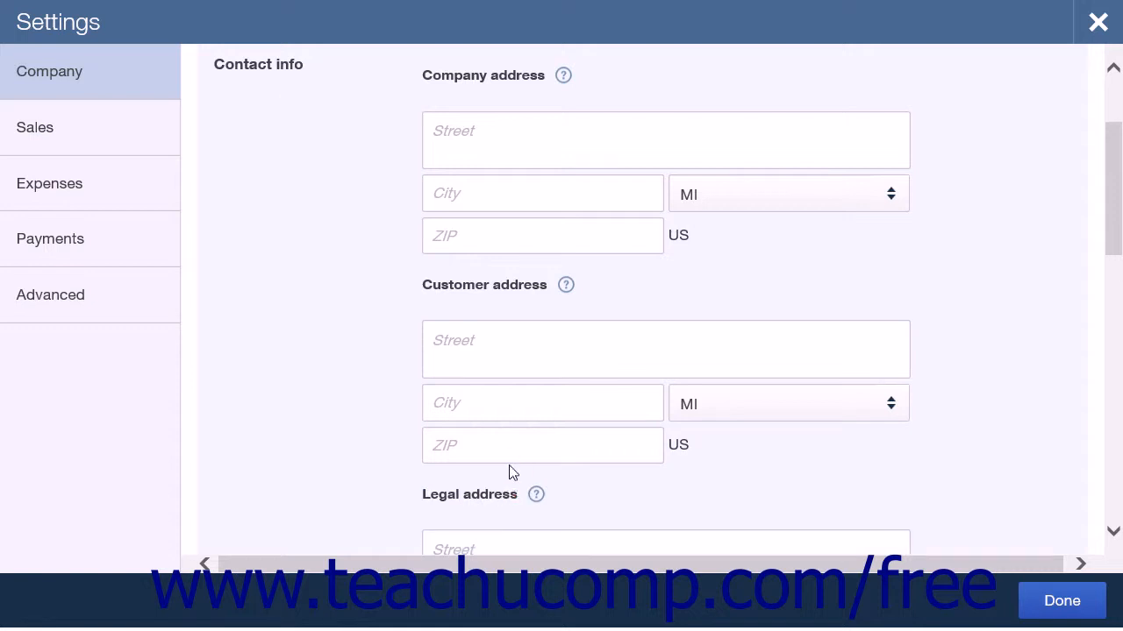
scroll(513, 474, down, 3)
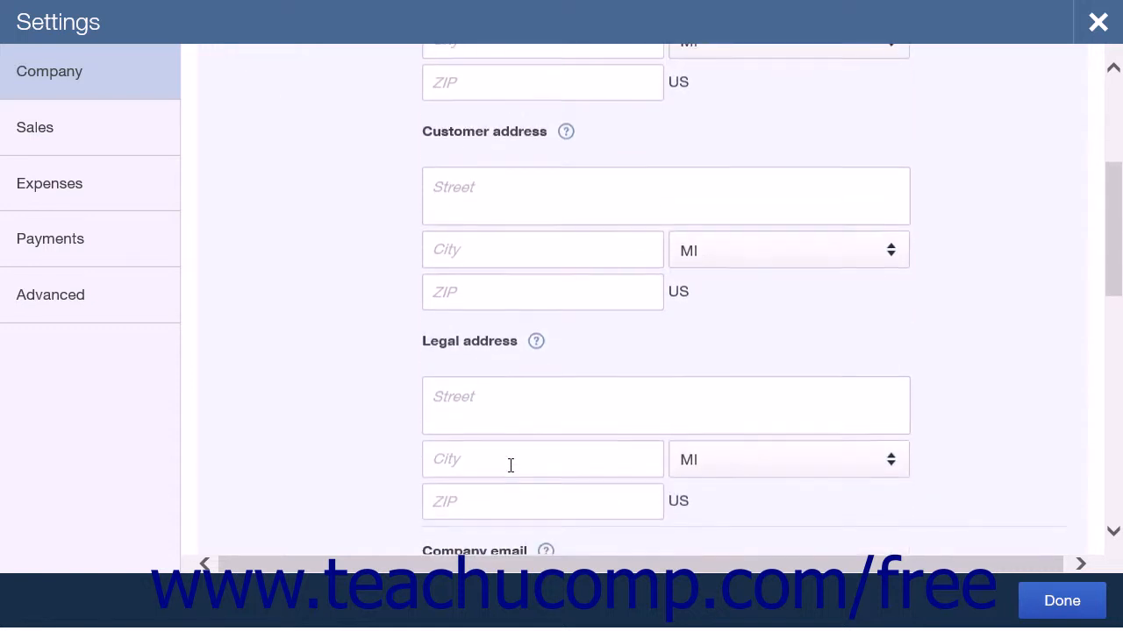
click(510, 465)
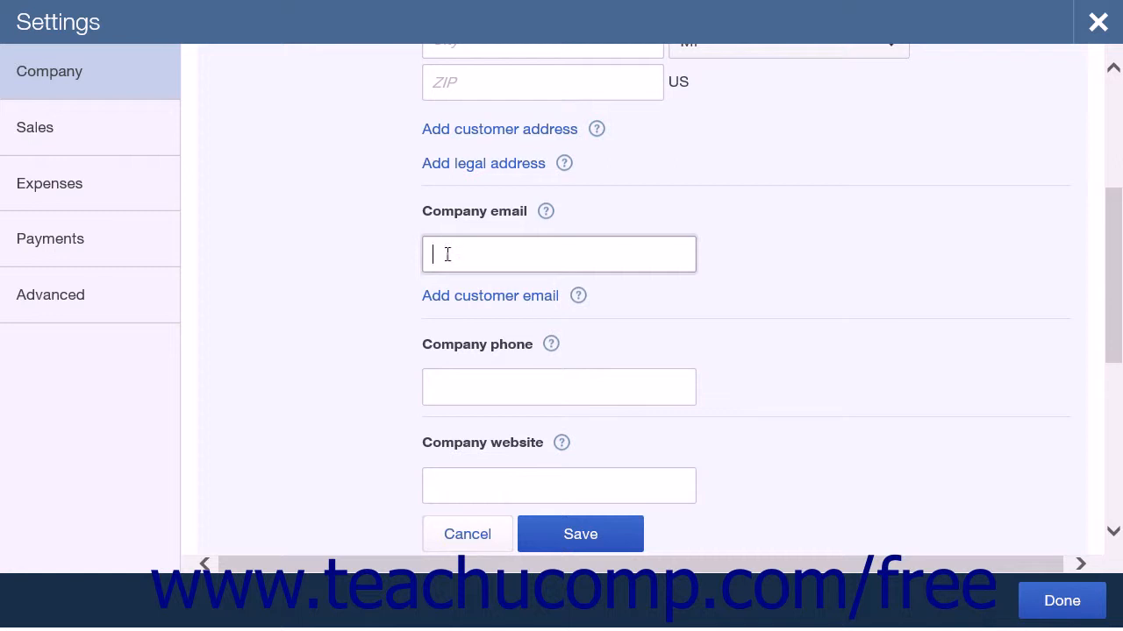
Examine the customer email, company phone and company website fields in the contact info, and cancel the editing
click(460, 298)
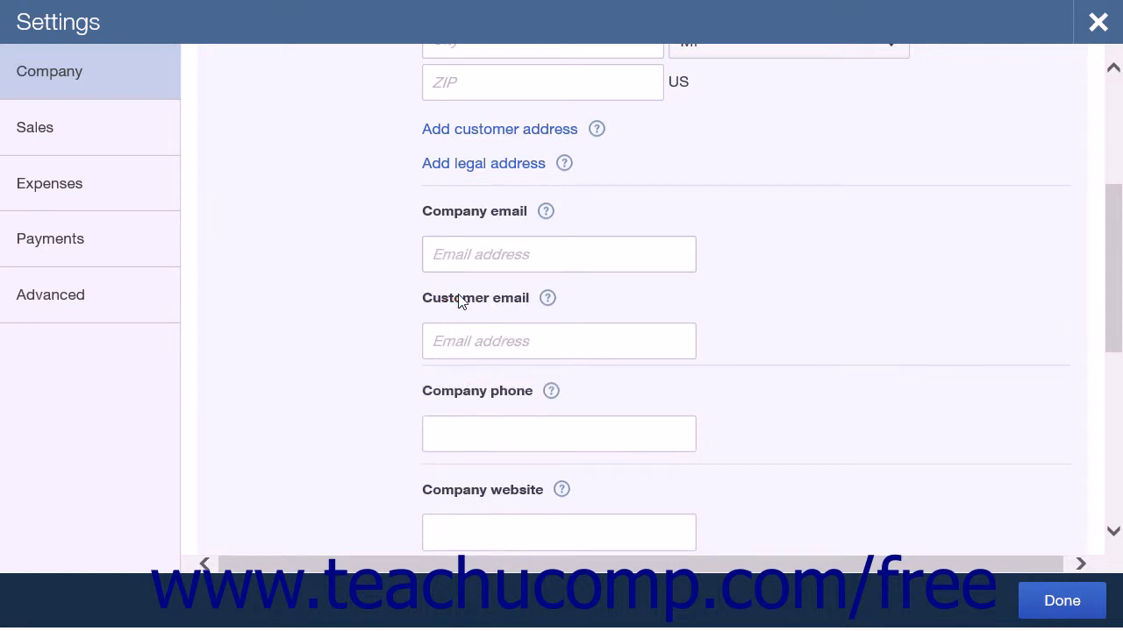
click(447, 436)
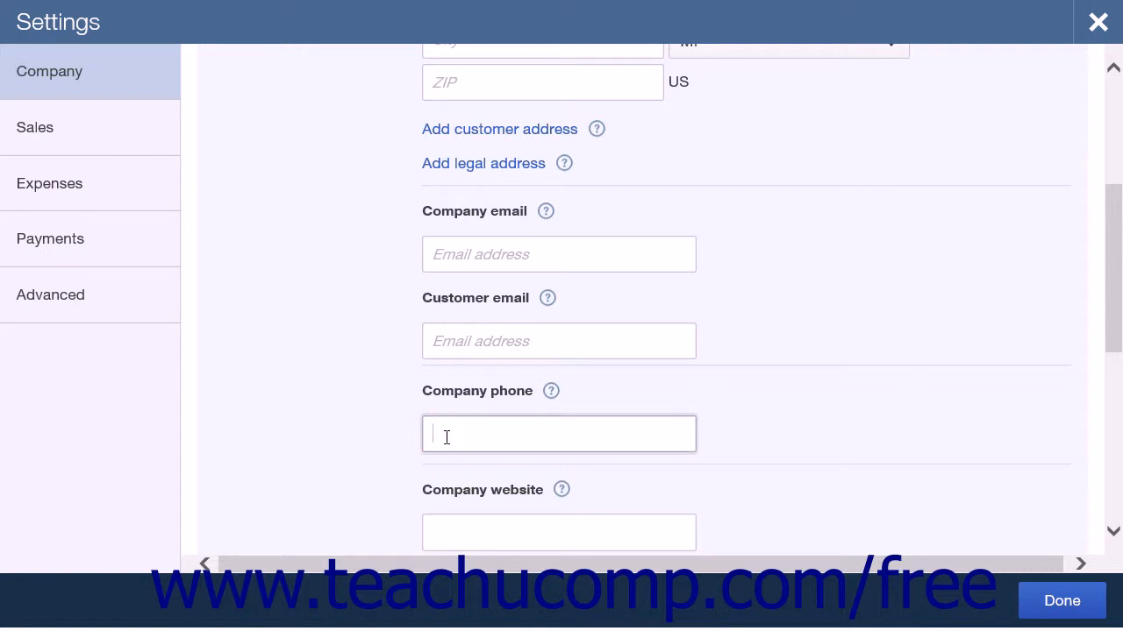
scroll(447, 439, down, 2)
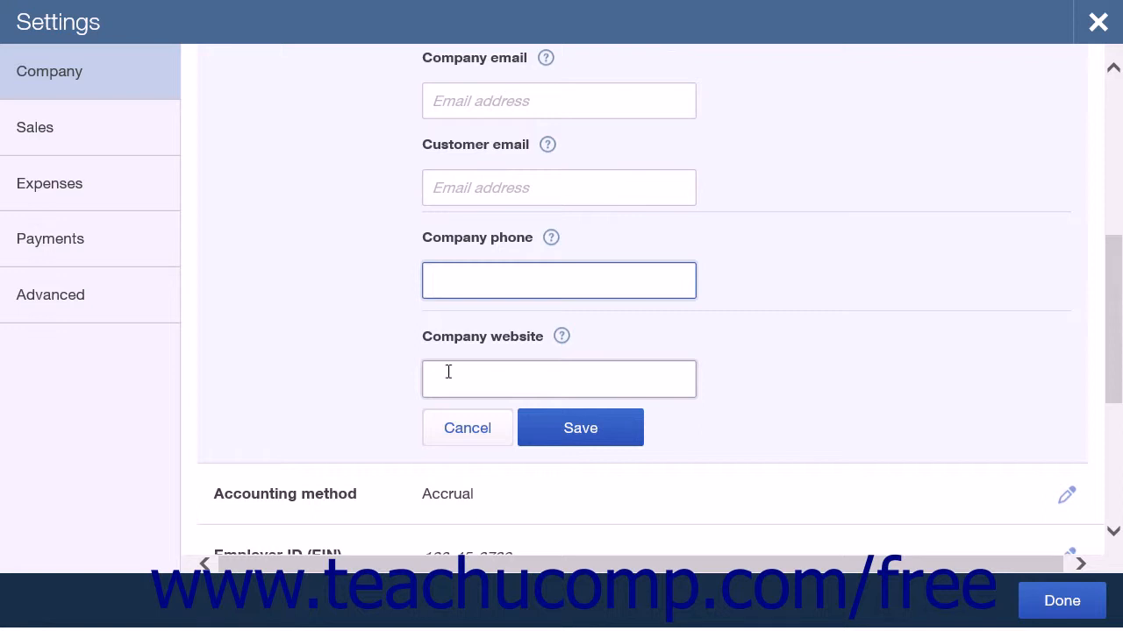
click(448, 372)
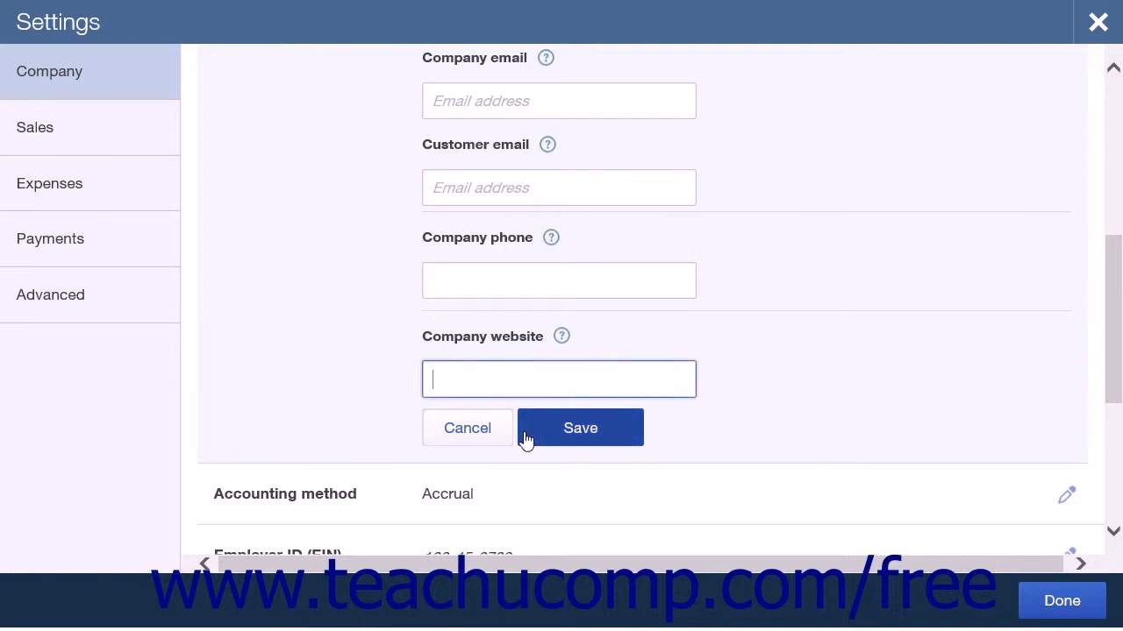
click(500, 438)
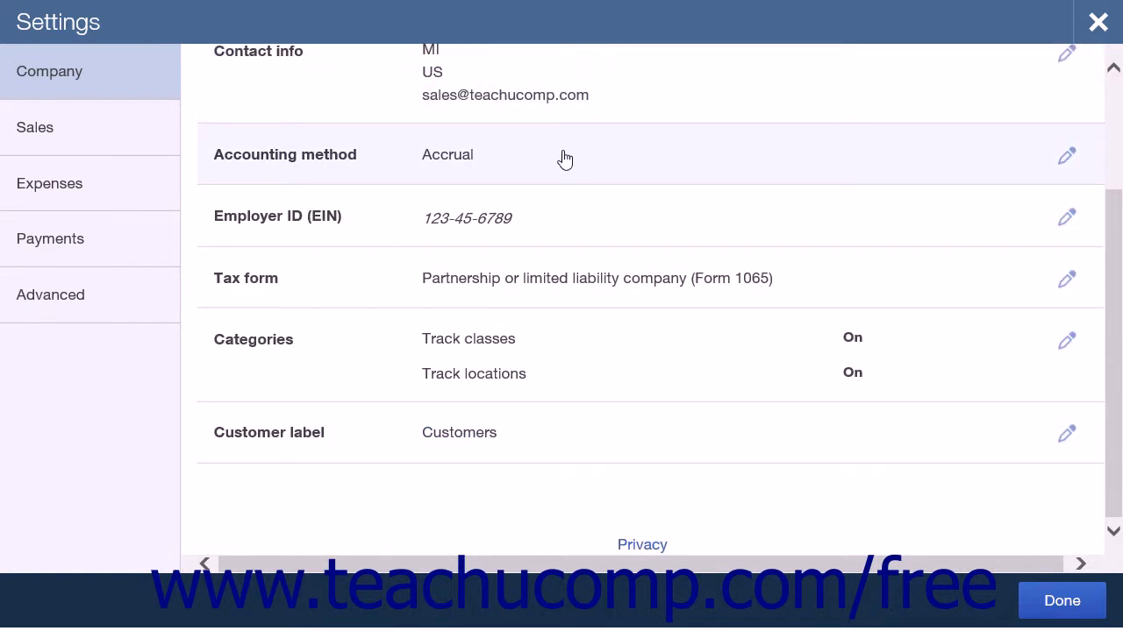
Examine the accounting method choices and the employer ID (EIN) field, cancelling the editing of each
click(1017, 156)
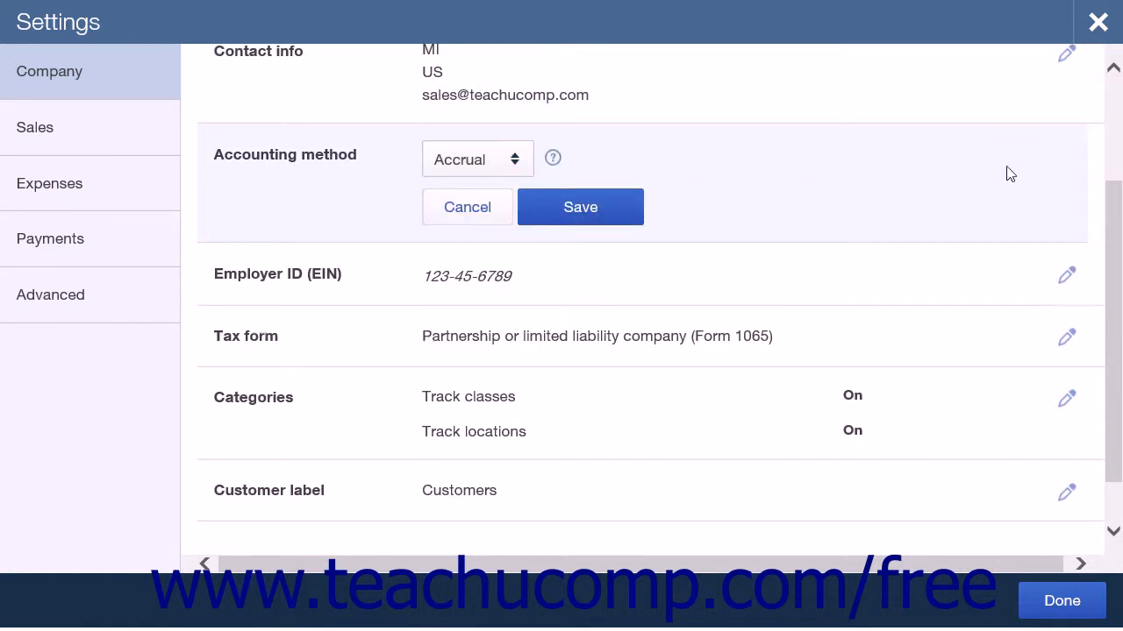
click(508, 172)
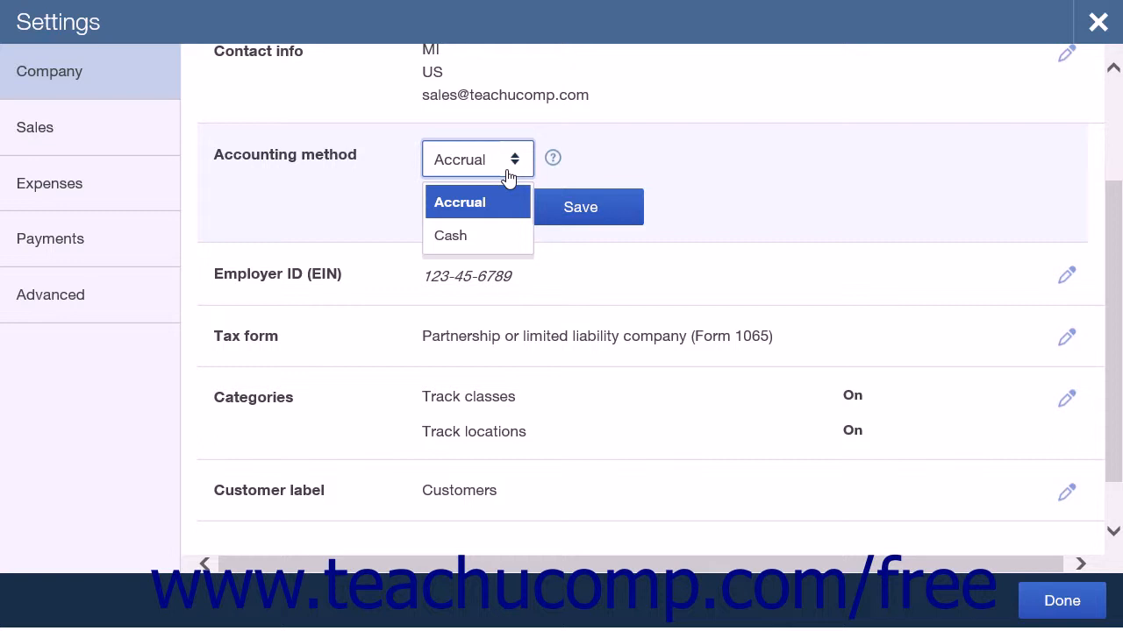
click(507, 172)
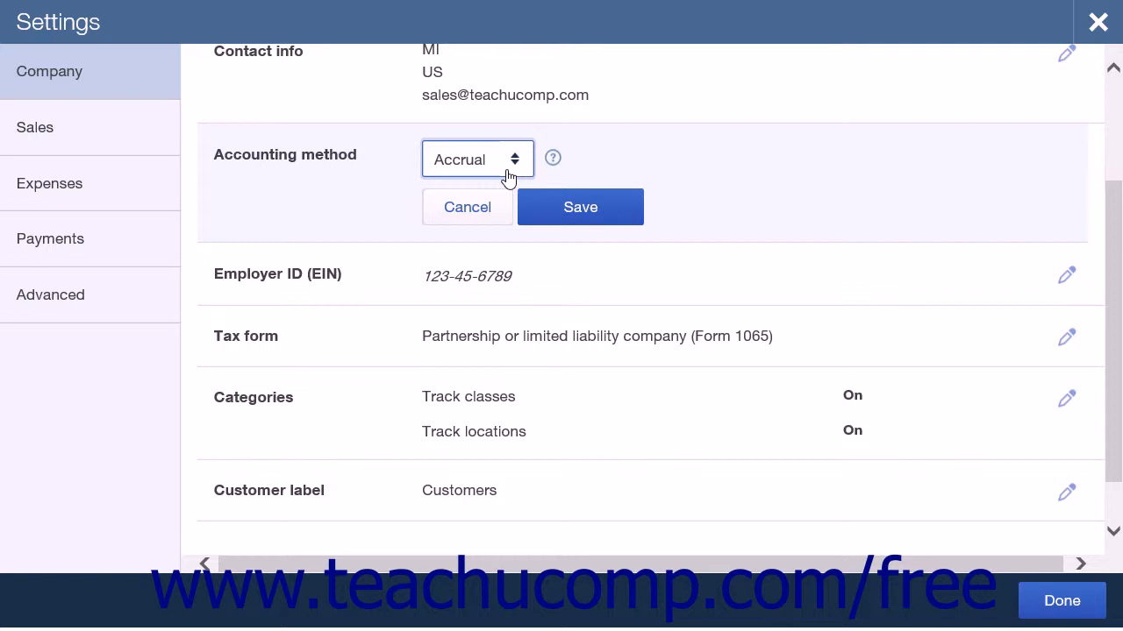
click(480, 209)
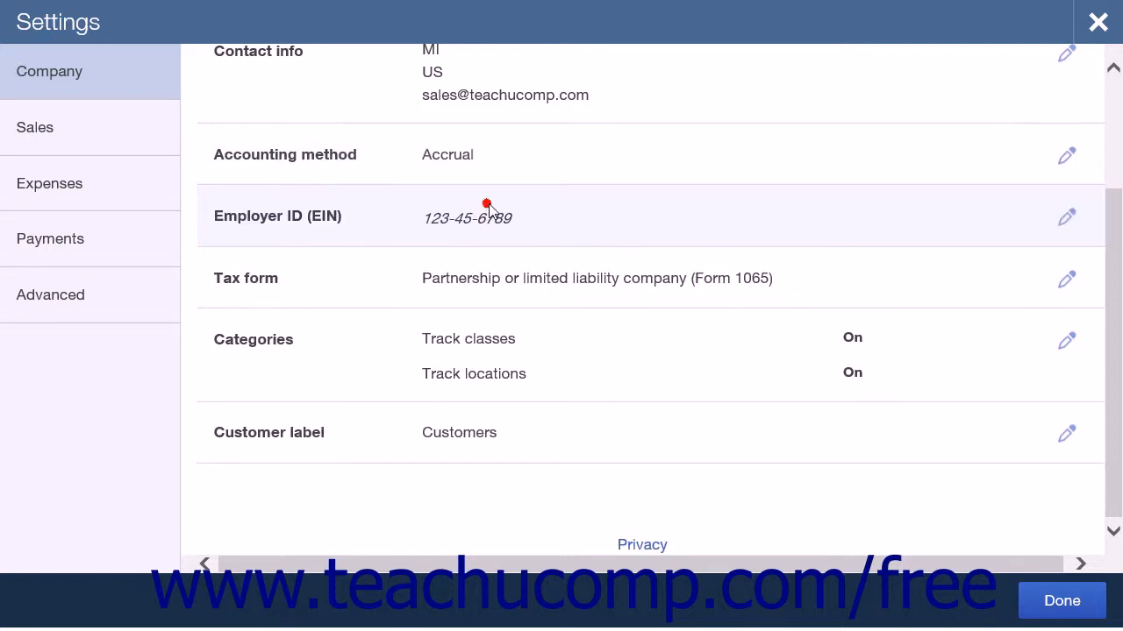
click(489, 228)
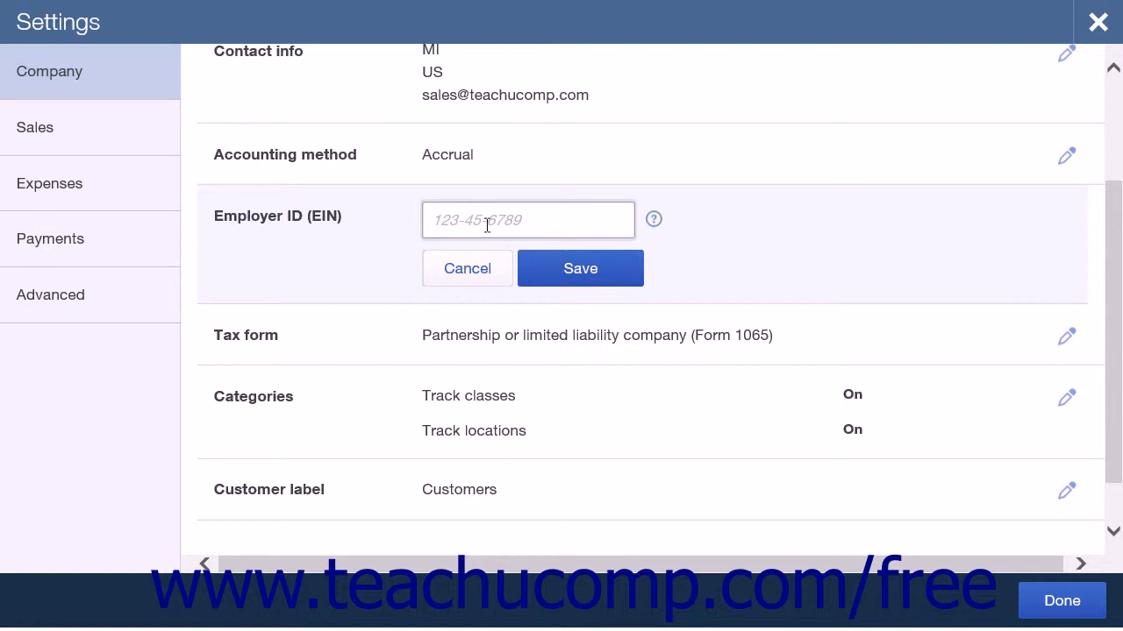
click(497, 277)
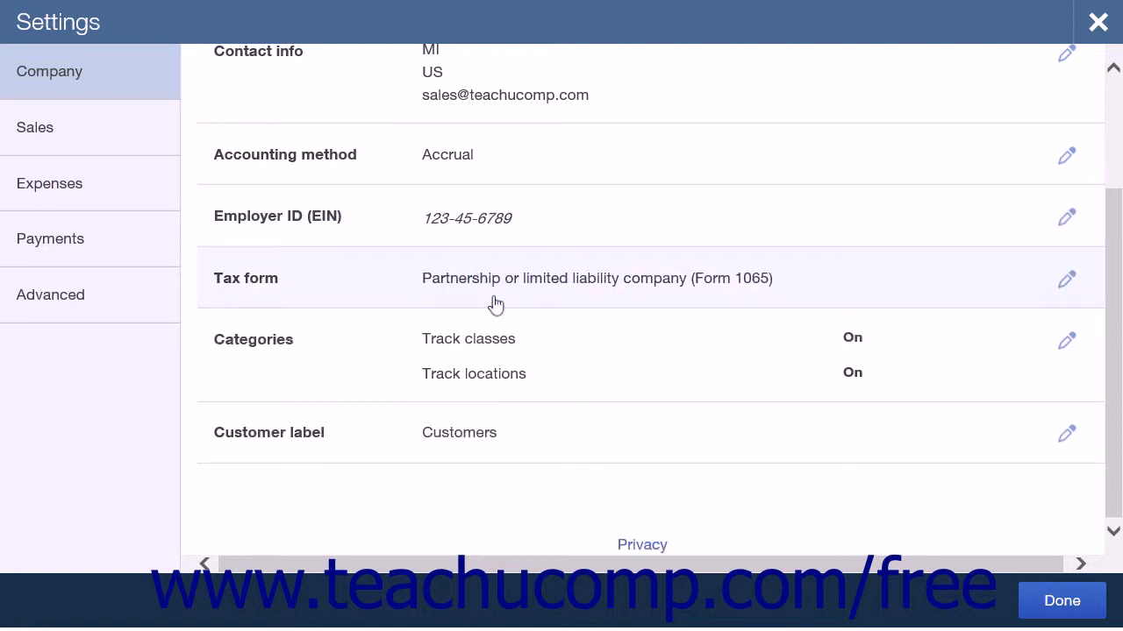
Review the tax form choices and save the setting as Partnership or limited liability company (Form 1065)
click(495, 303)
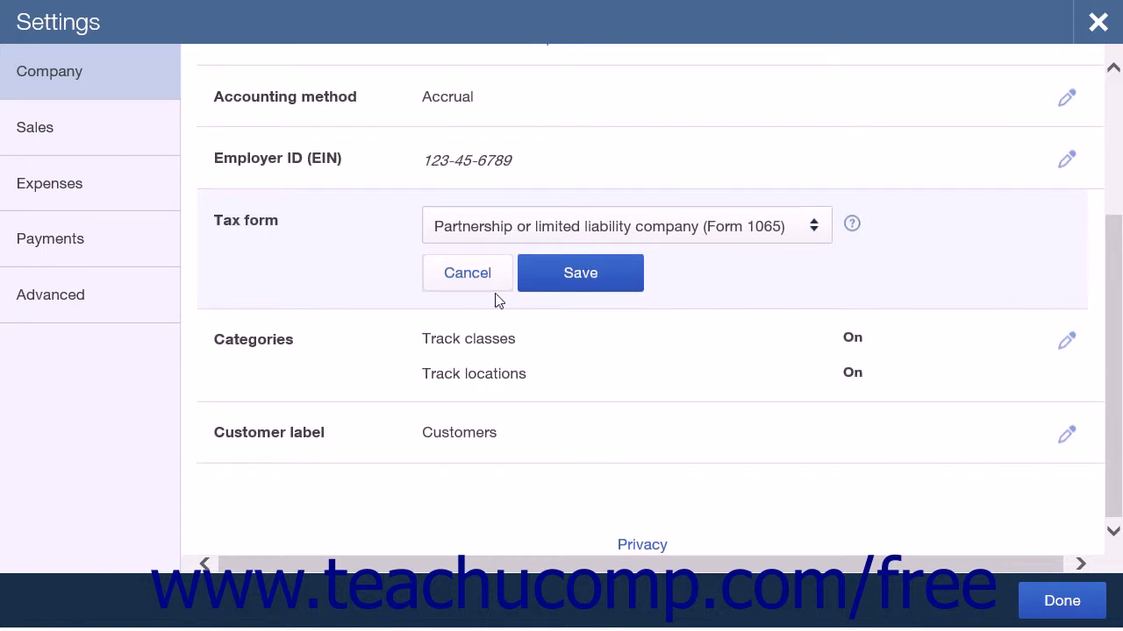
click(813, 235)
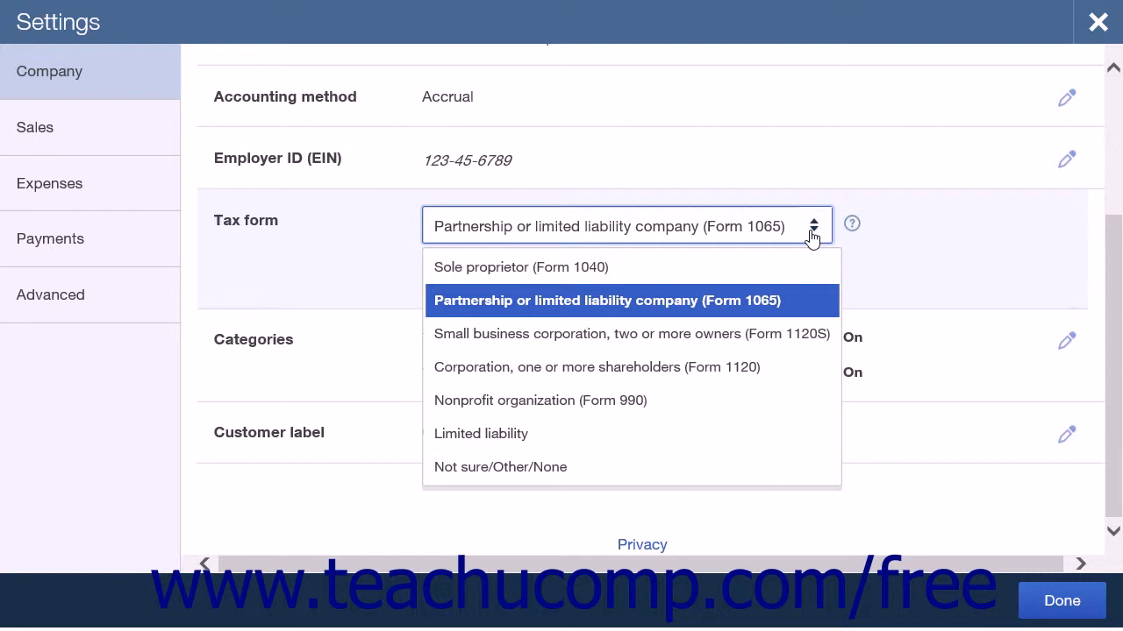
click(812, 237)
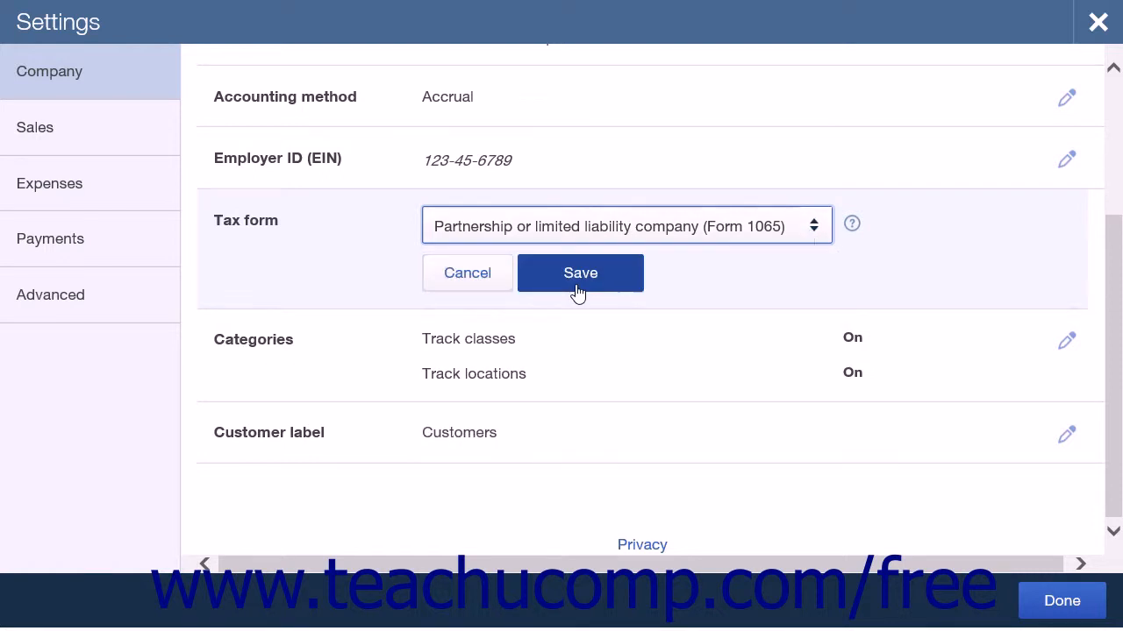
click(578, 291)
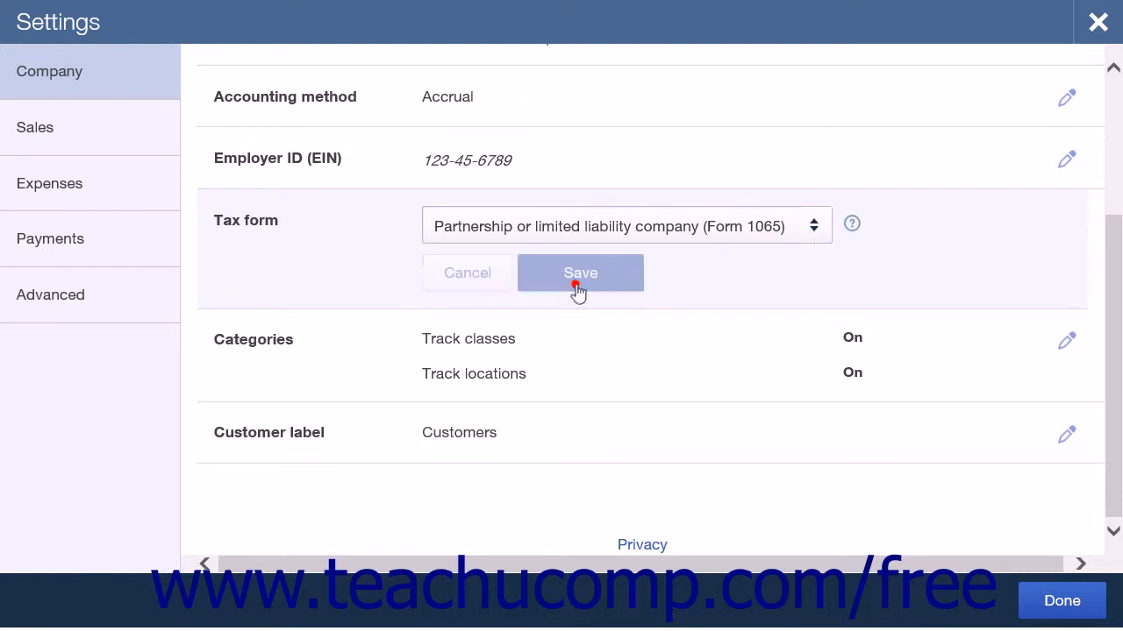
Review and save the class and location tracking categories, and save the customer label as Customers after viewing its choices
click(518, 363)
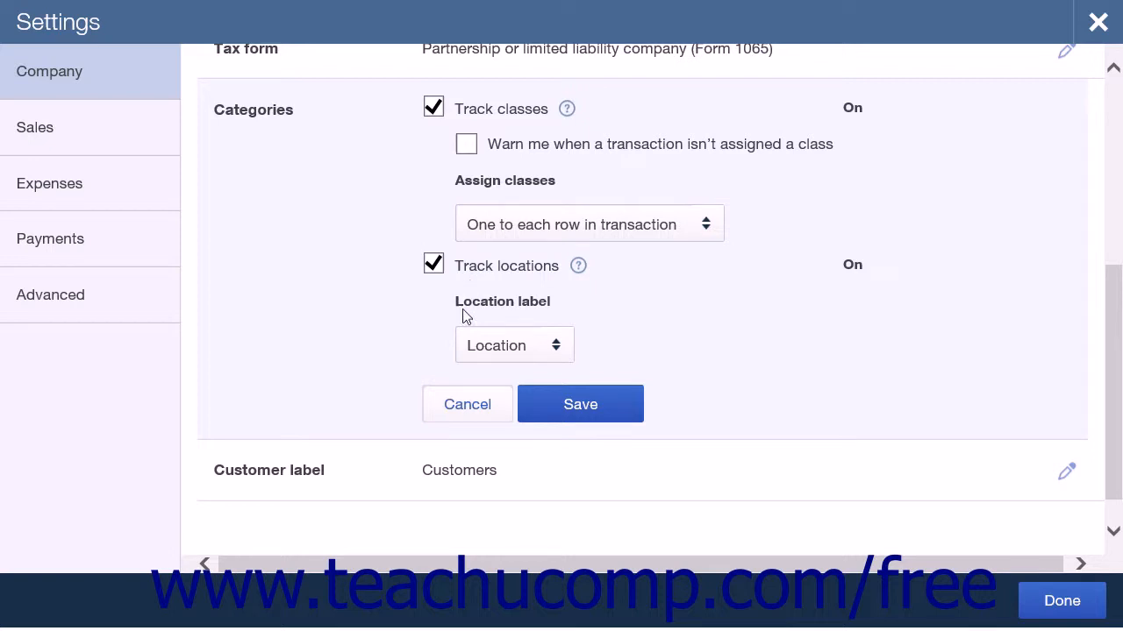
click(537, 416)
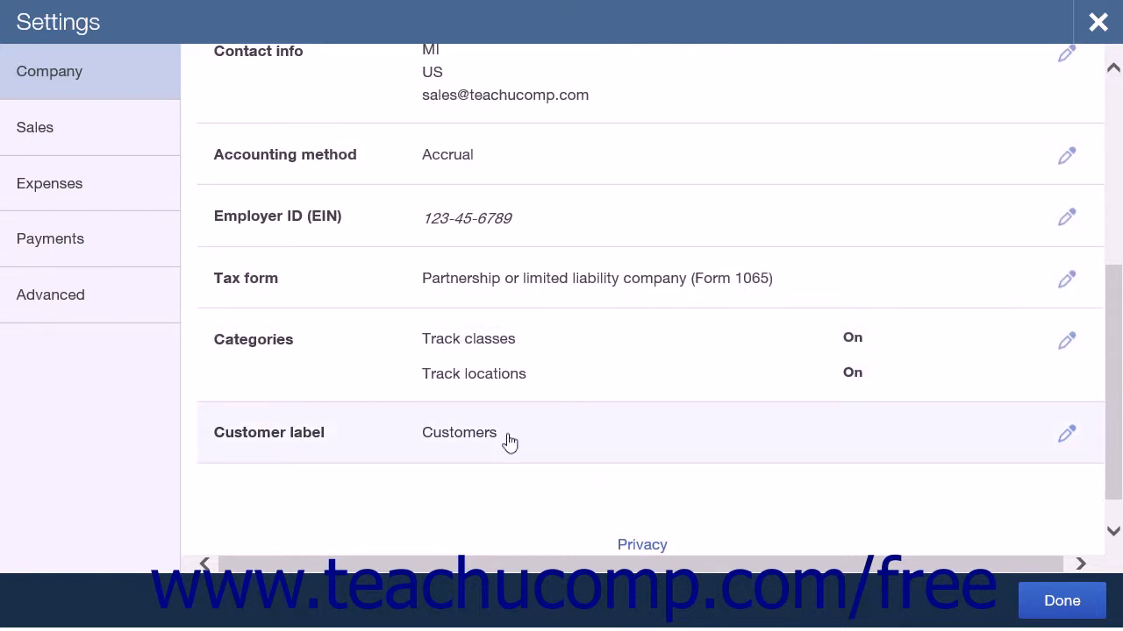
click(511, 441)
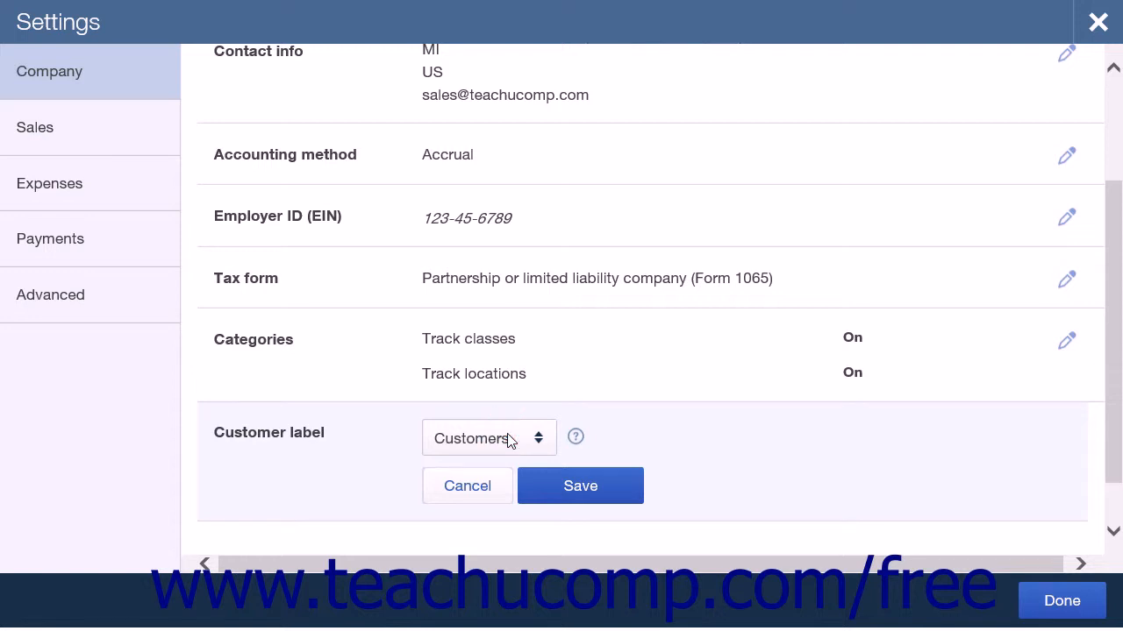
click(538, 443)
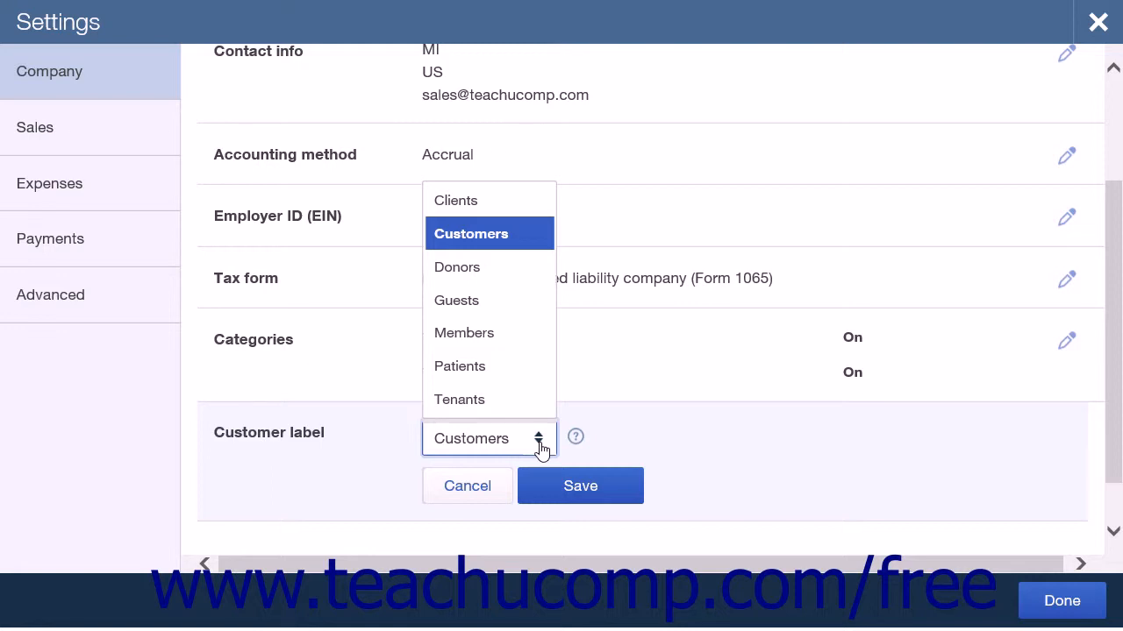
click(658, 445)
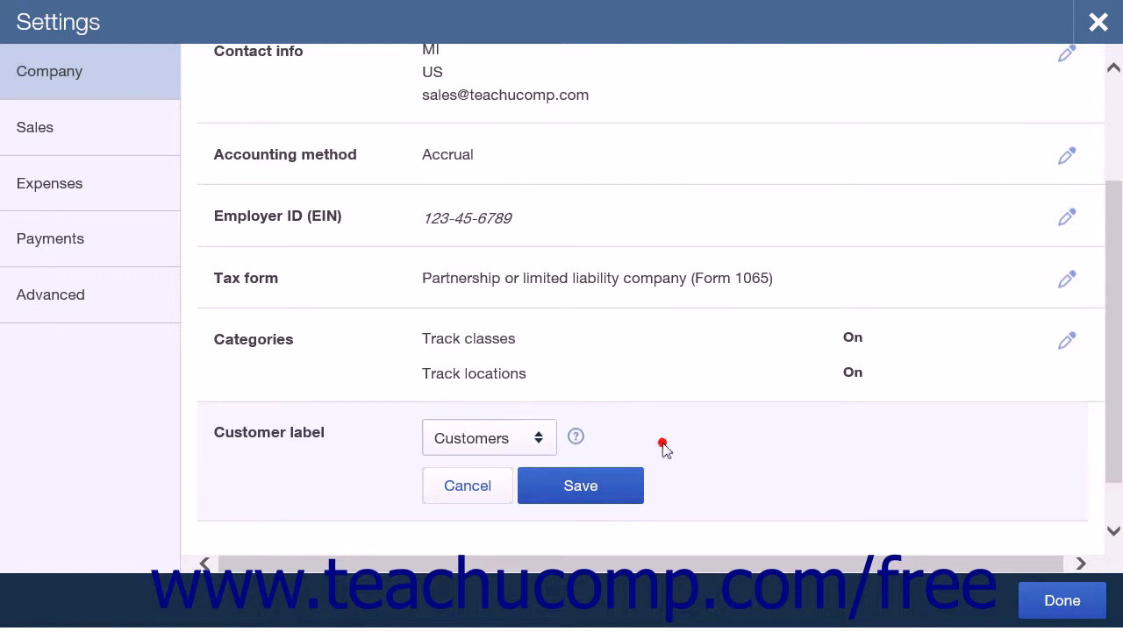
click(595, 488)
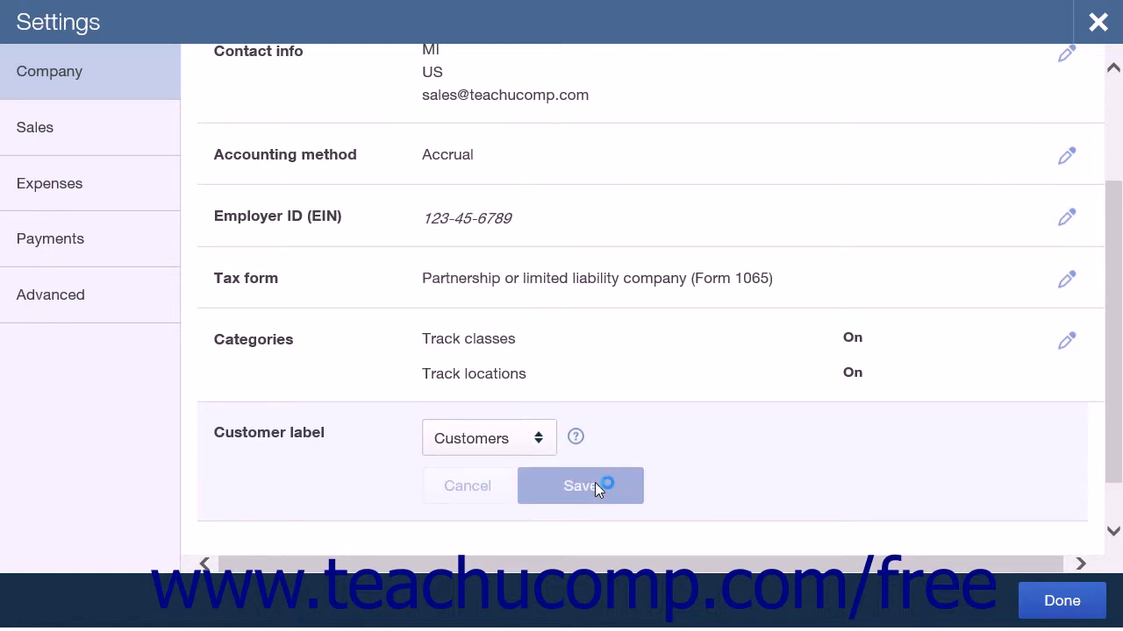
Open the sales settings and look over their sections from form customization down to statements
click(125, 142)
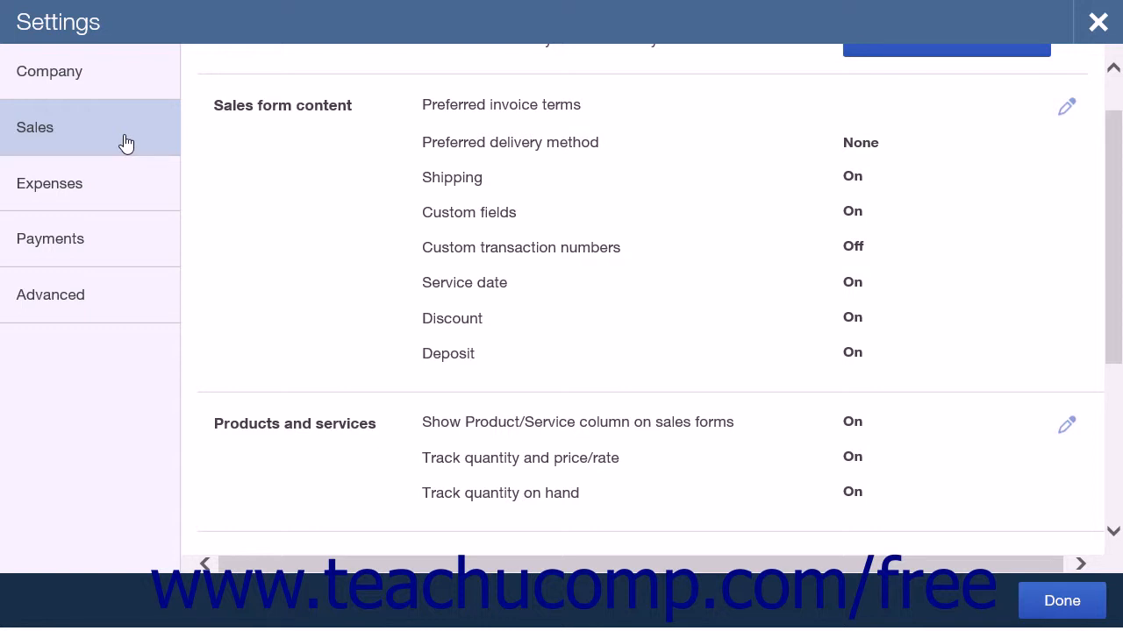
scroll(290, 199, up, 1)
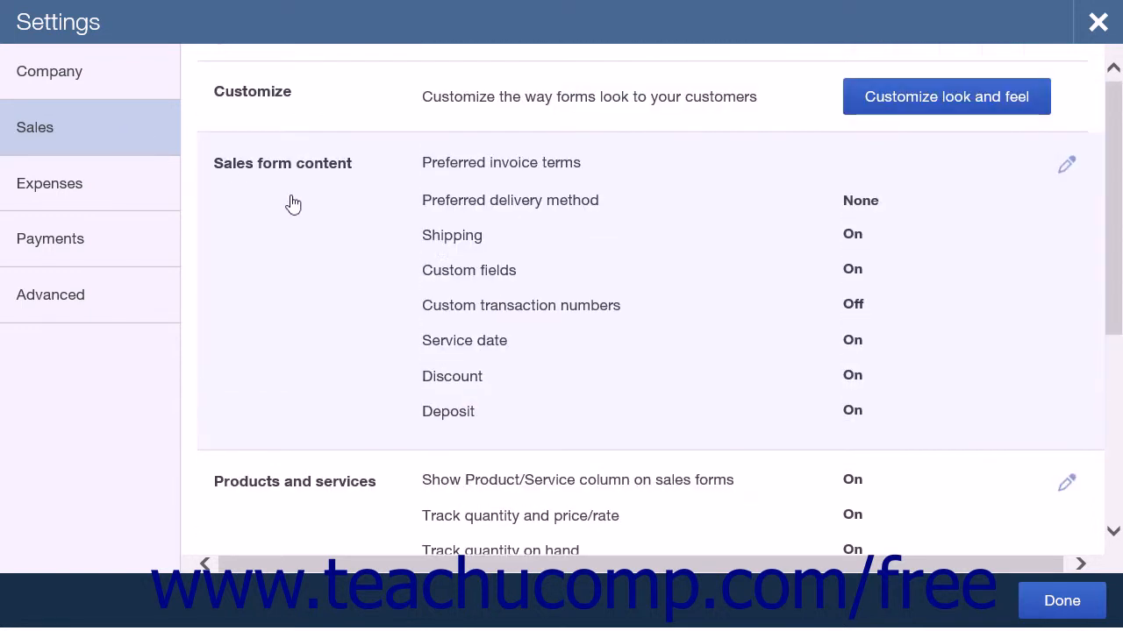
scroll(292, 203, down, 3)
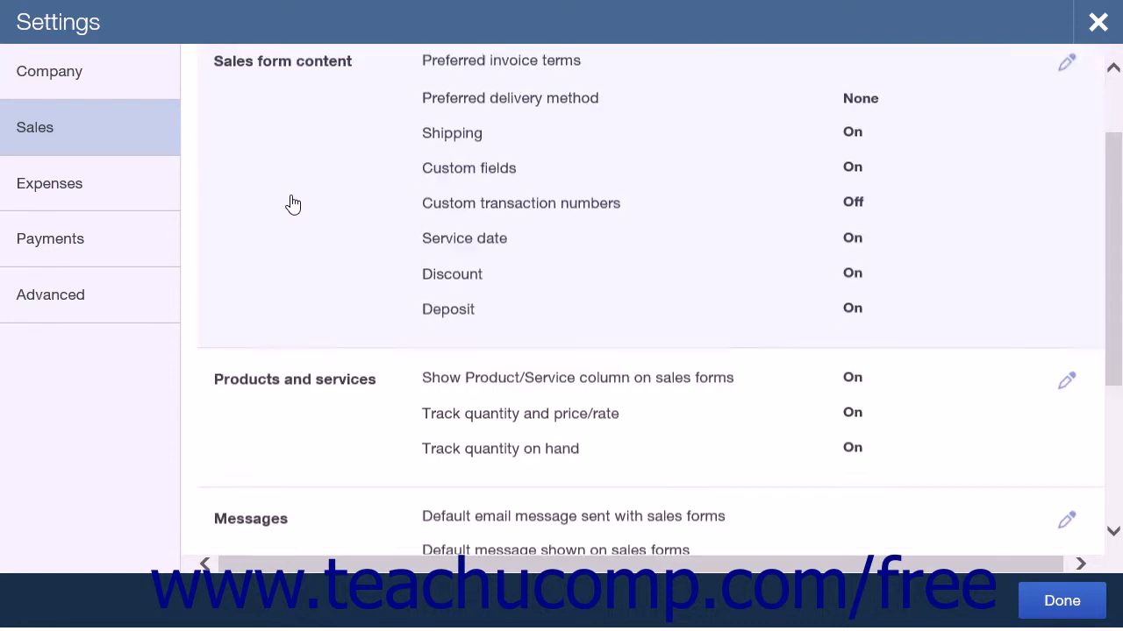
scroll(304, 327, down, 2)
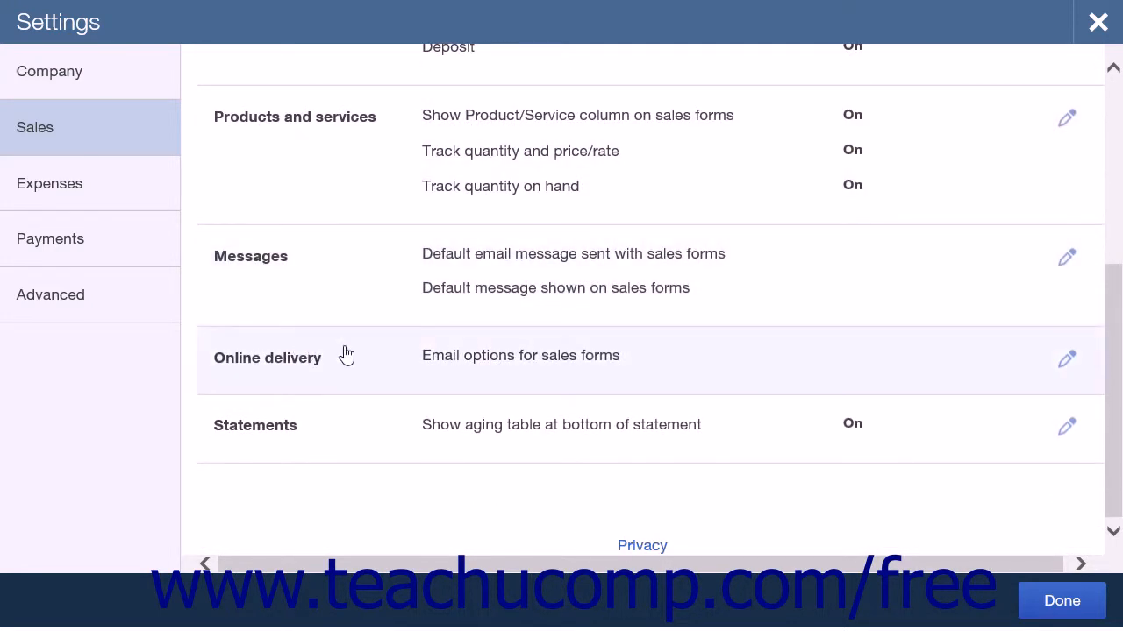
scroll(346, 354, up, 5)
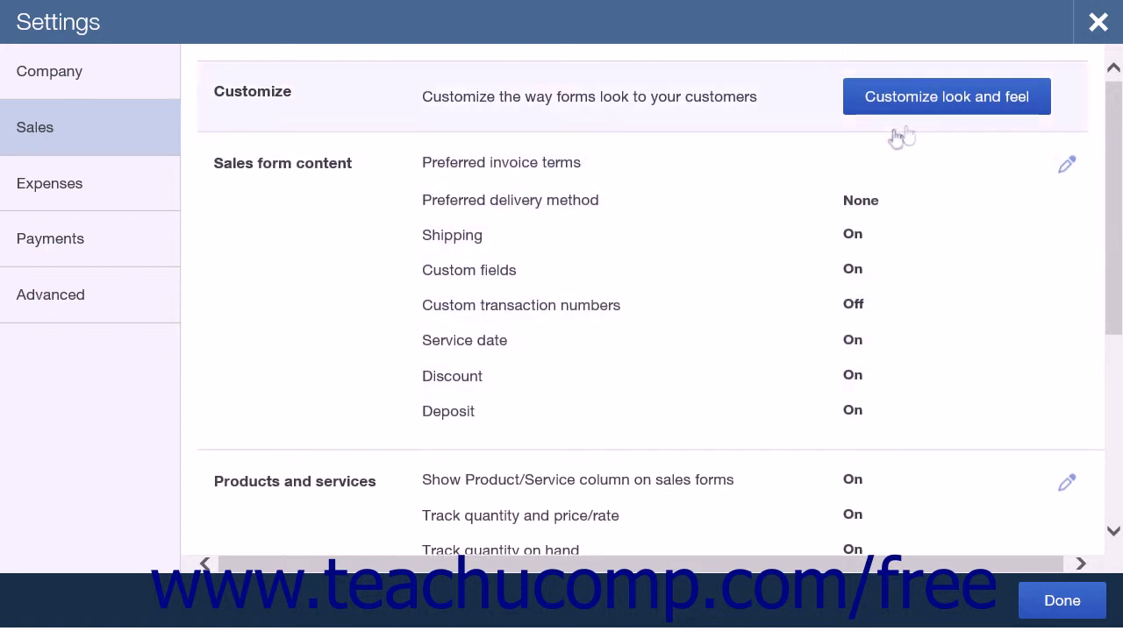
Open the custom form styles list, view the options for a new invoice style, and close them without creating one
click(929, 103)
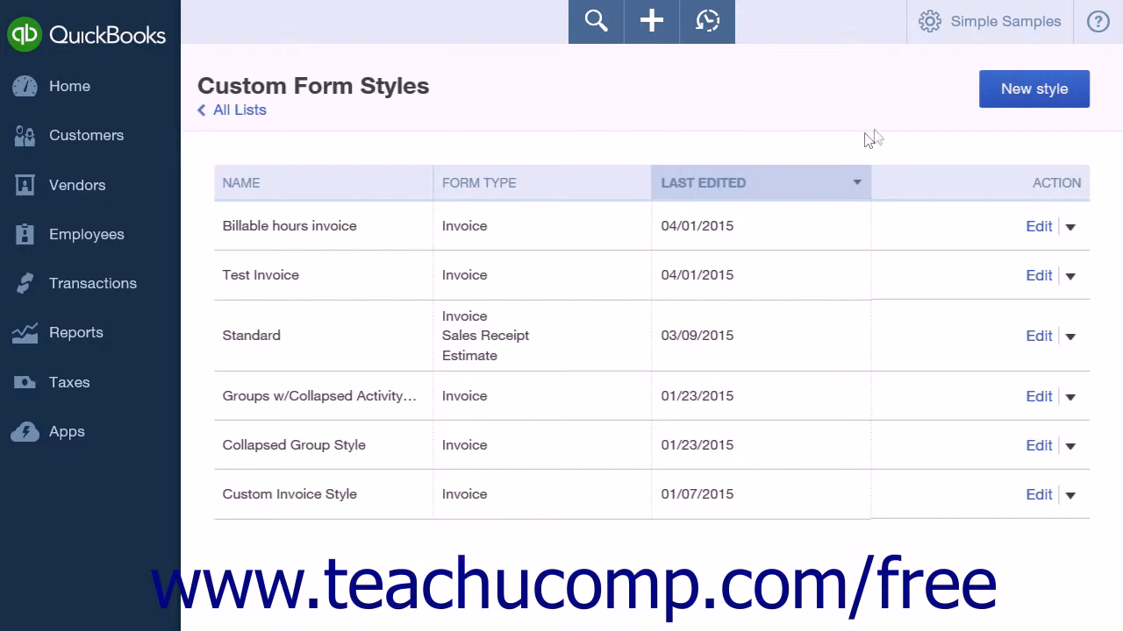
click(1003, 95)
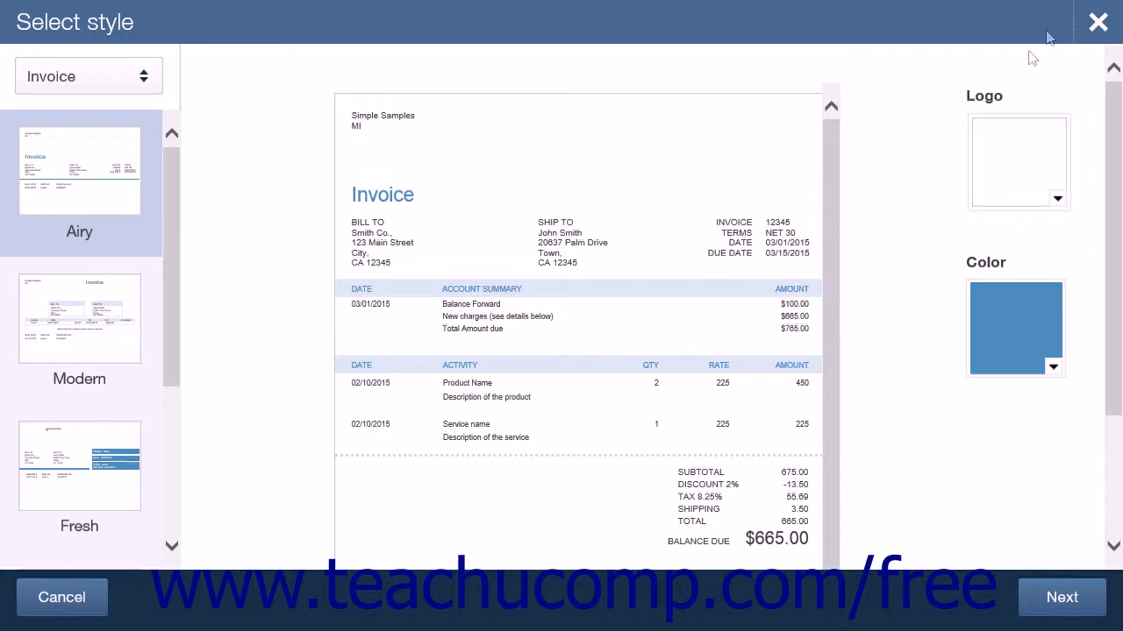
click(1098, 23)
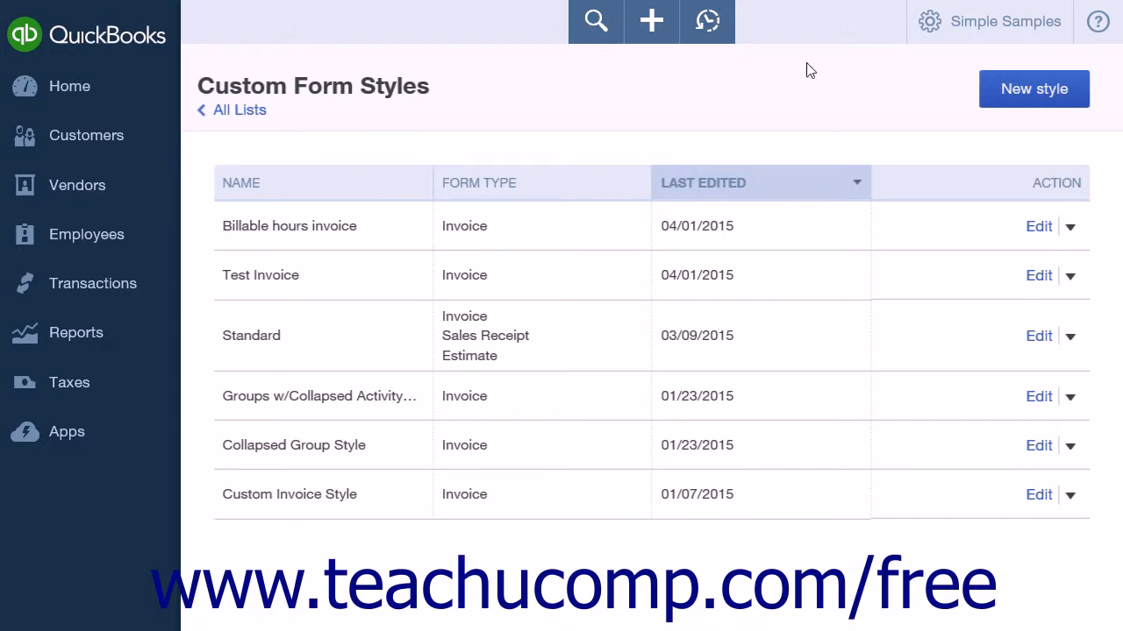
Return to the sales settings and set the preferred invoice terms in the sales form content to Net 30
click(940, 27)
click(303, 195)
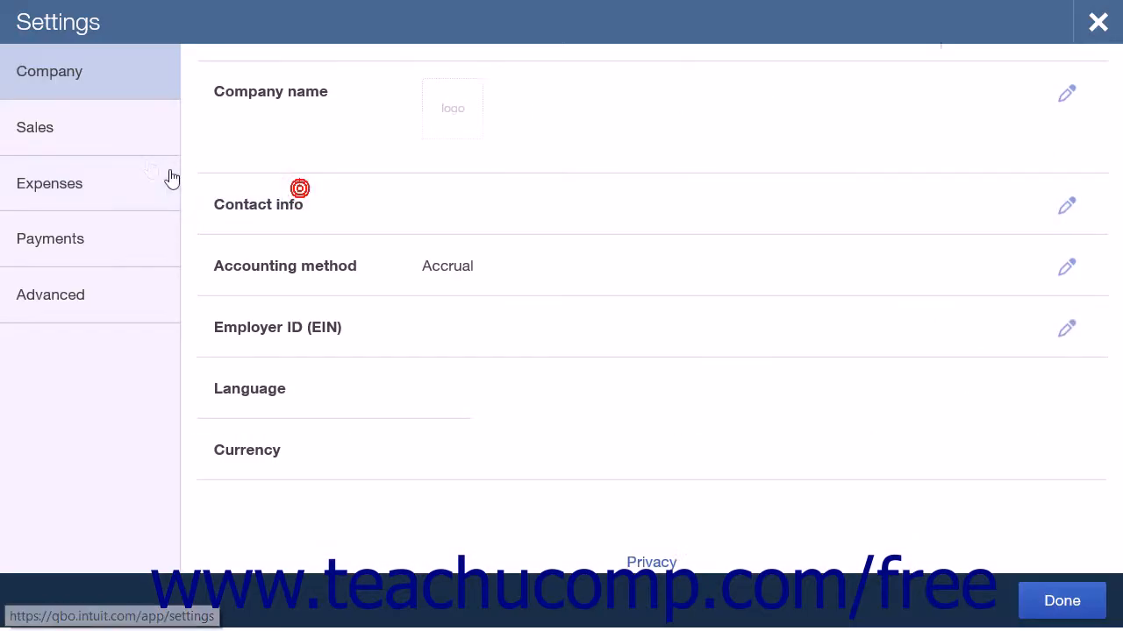
click(63, 132)
scroll(282, 156, down, 1)
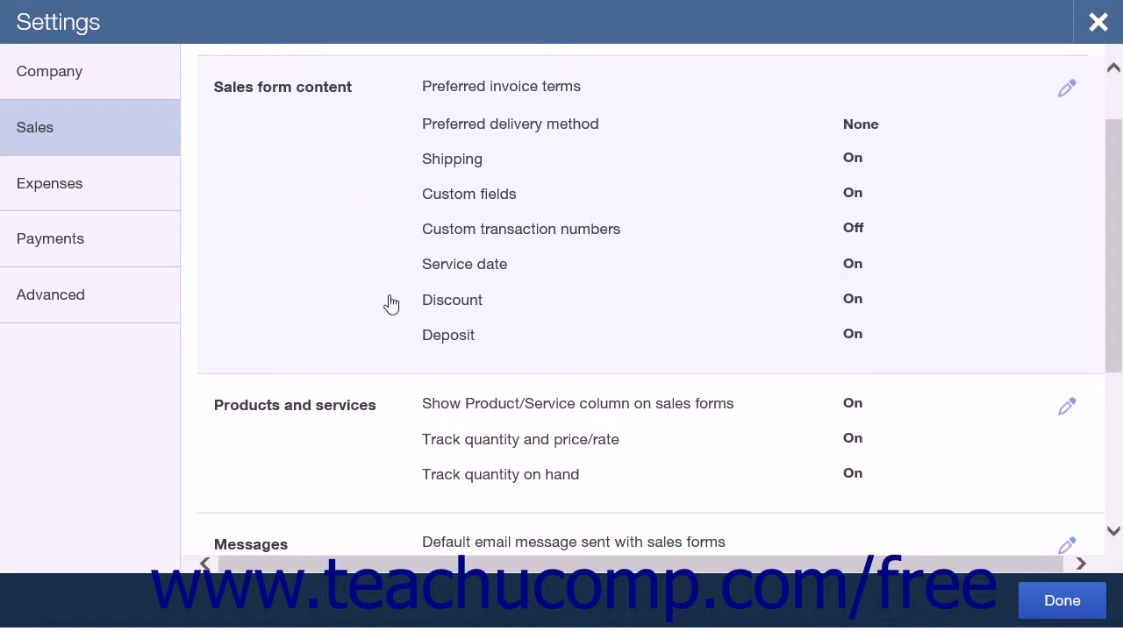
click(517, 103)
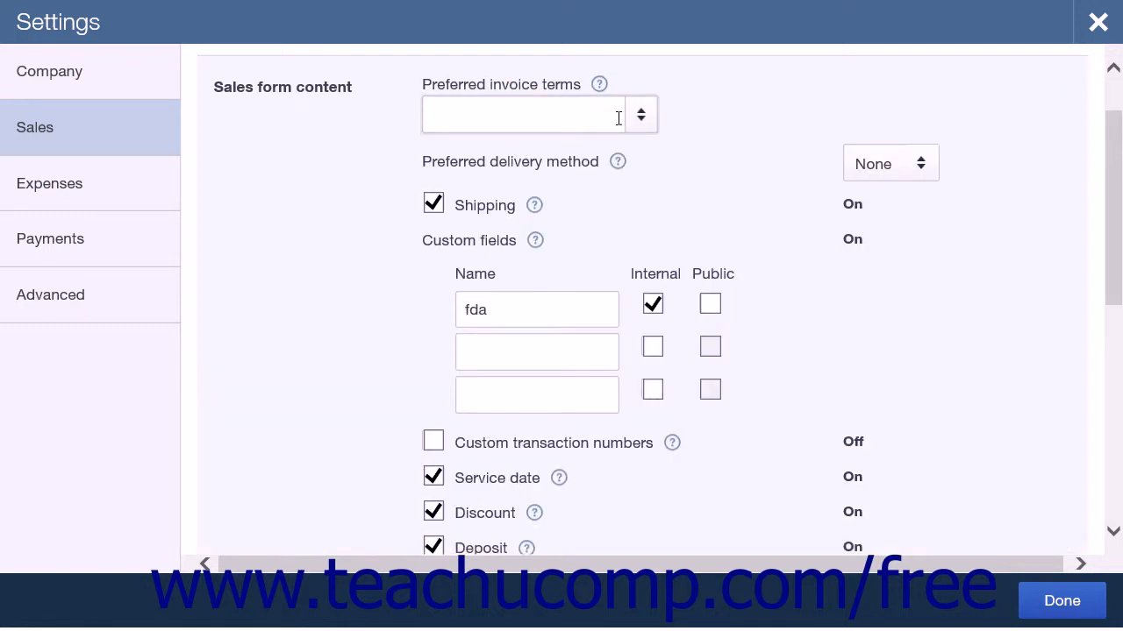
click(652, 122)
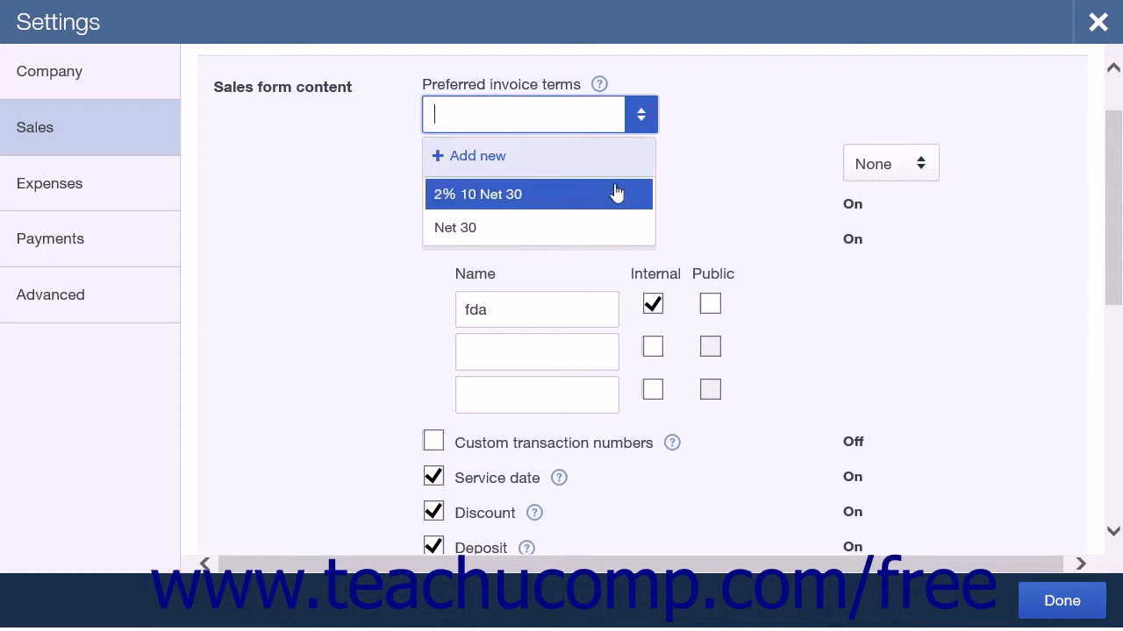
click(602, 227)
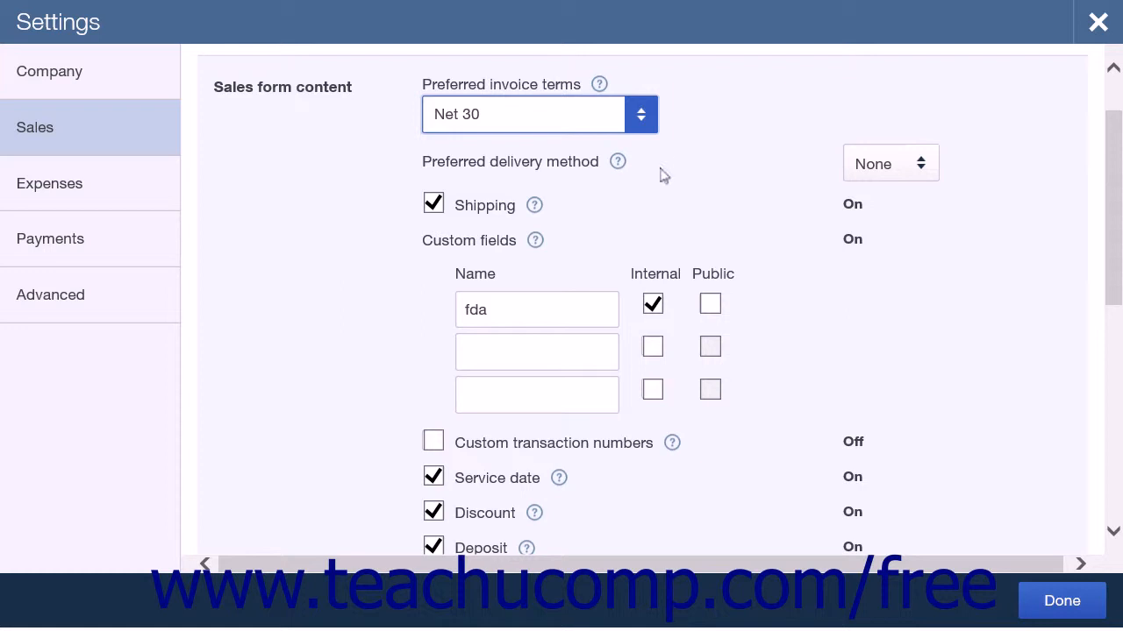
Review the preferred delivery method choices and the custom field names, and save the sales form content
click(923, 166)
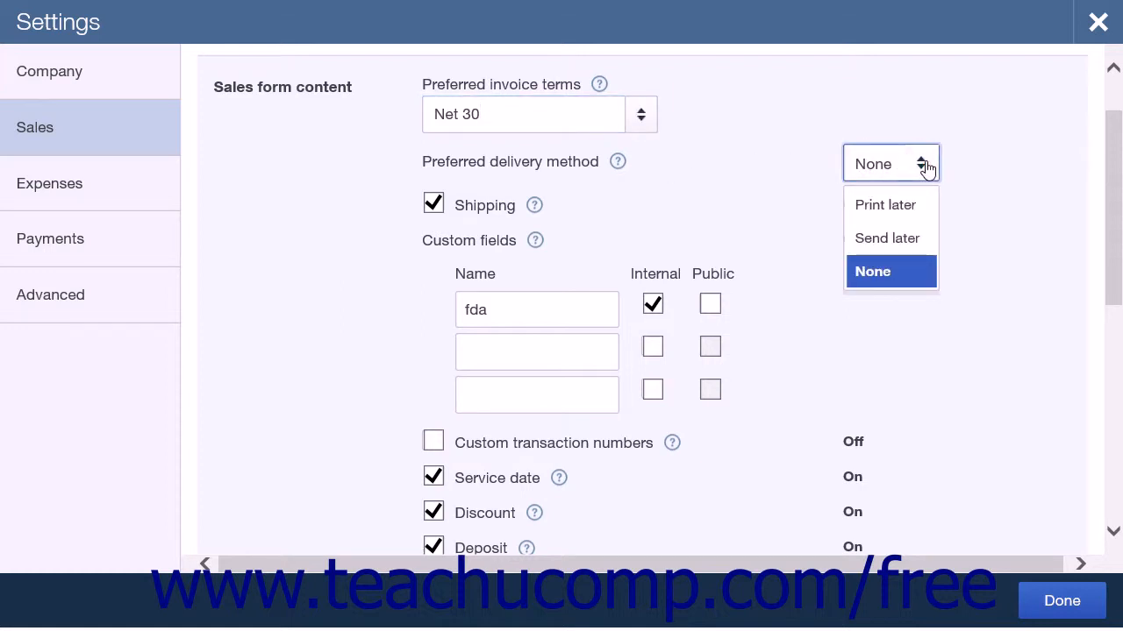
click(924, 166)
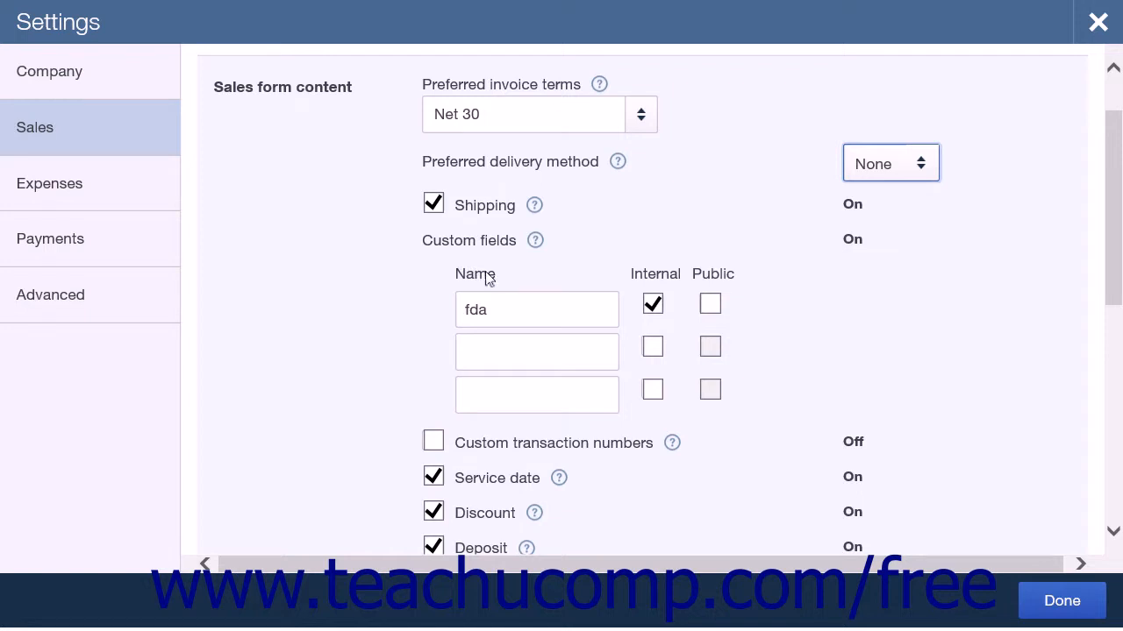
click(509, 309)
click(511, 313)
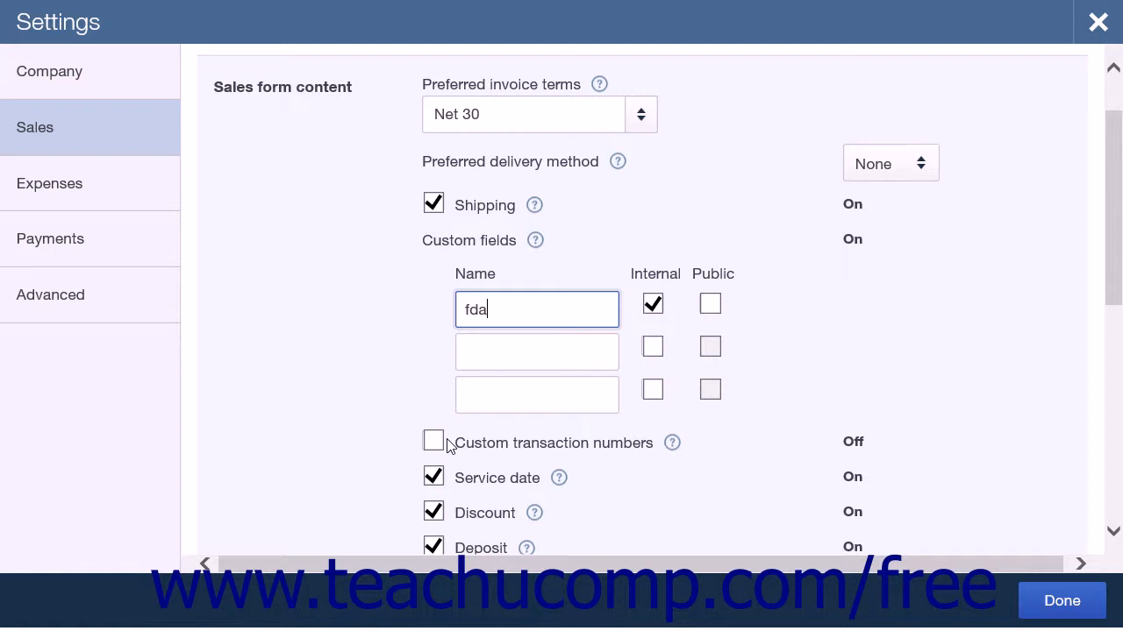
scroll(446, 445, down, 3)
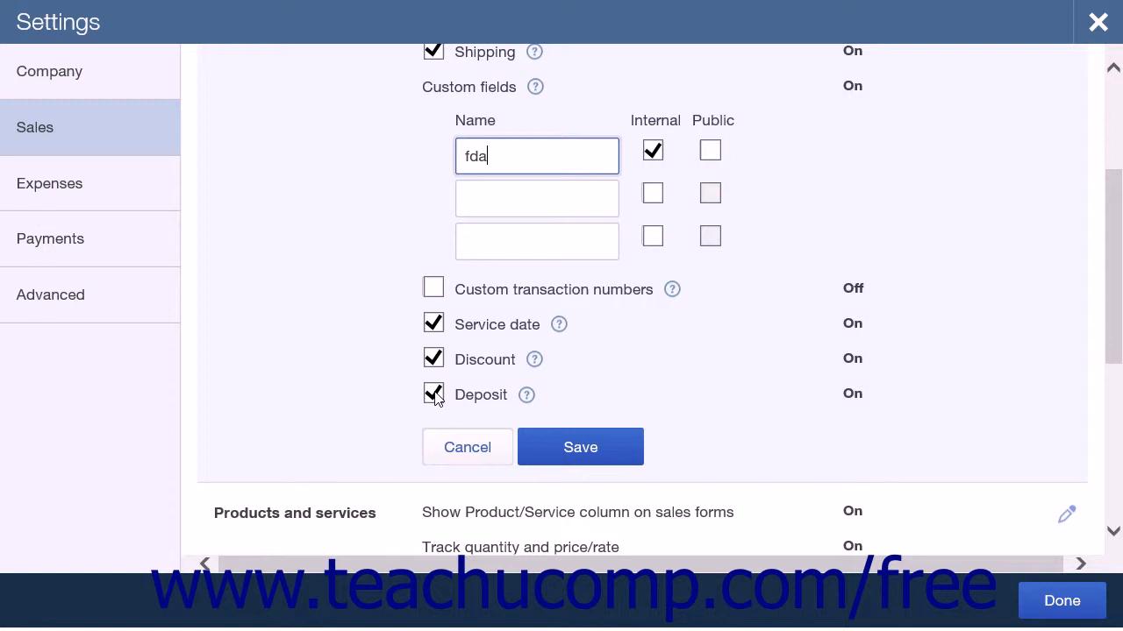
click(538, 445)
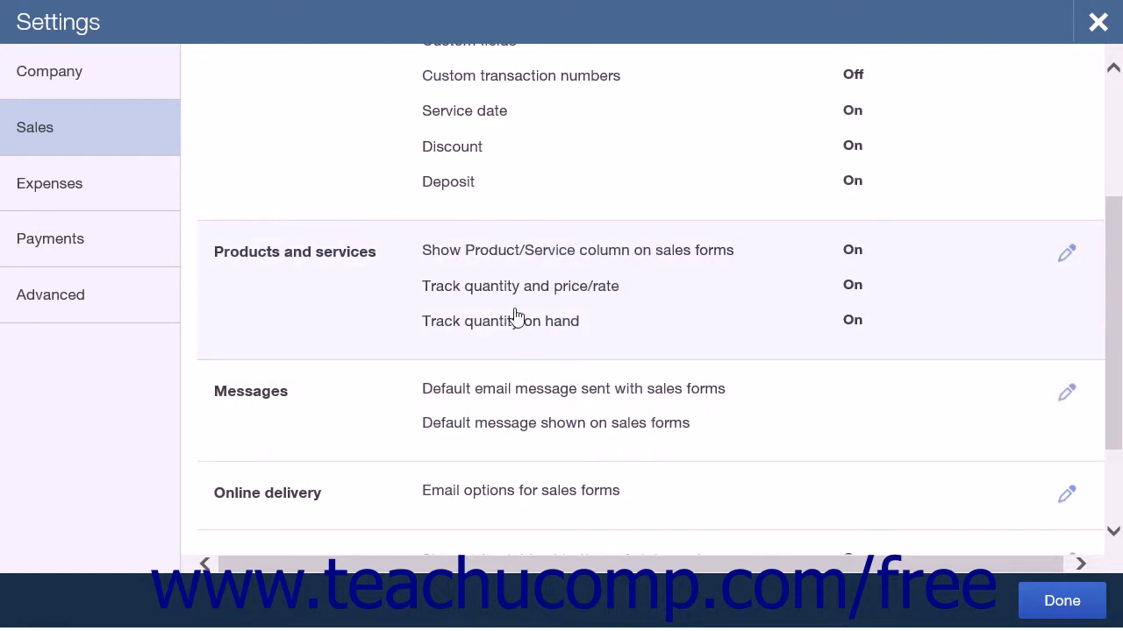
Review the products and services options and save them with the Product/Service column and both quantity tracking options on
click(406, 280)
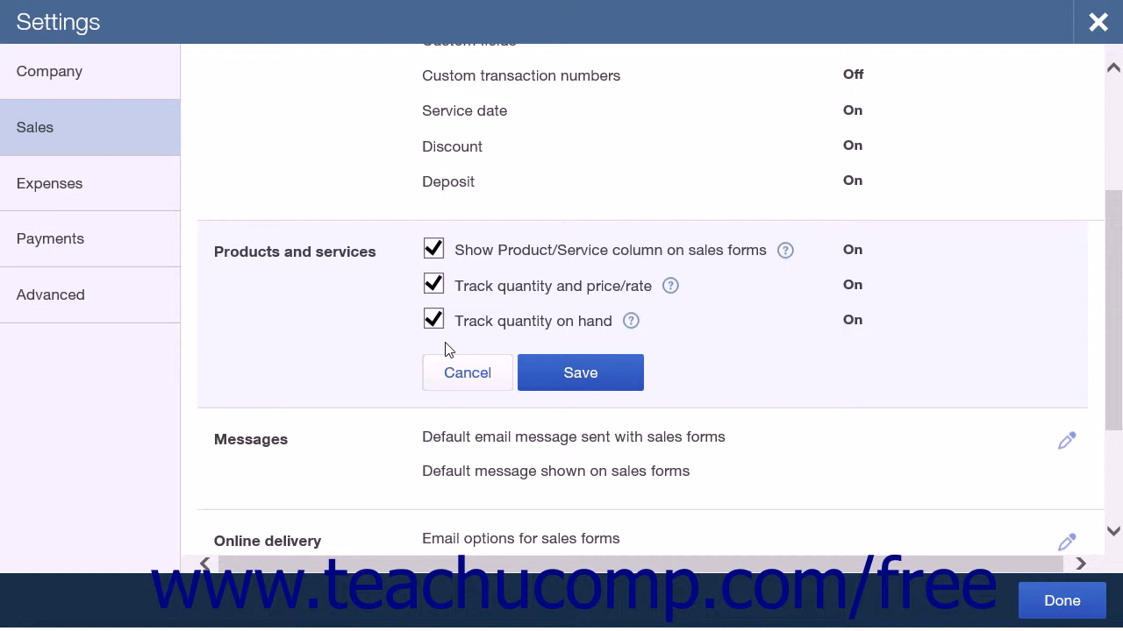
click(562, 376)
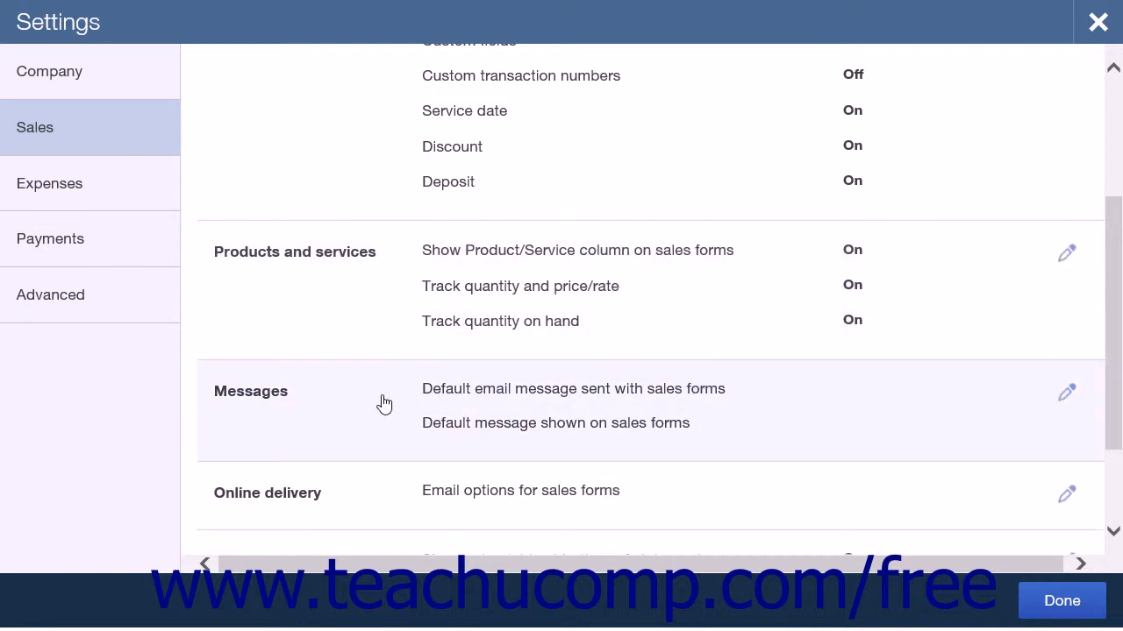
Open the sales form messages for editing and examine the salutation and name format choices for the email greeting
click(383, 402)
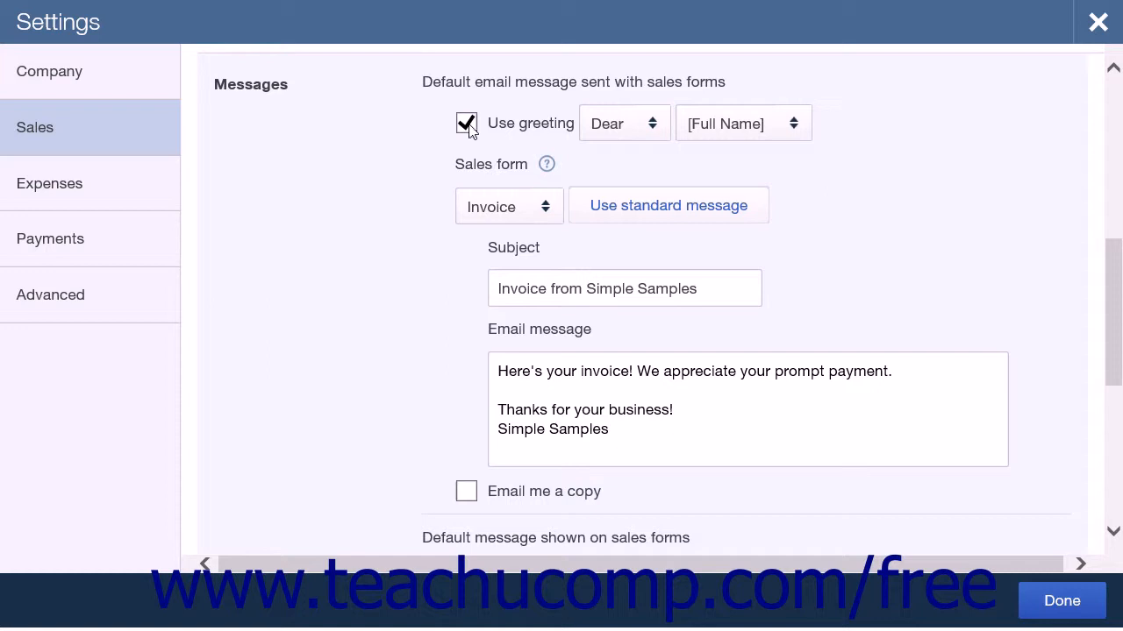
click(663, 128)
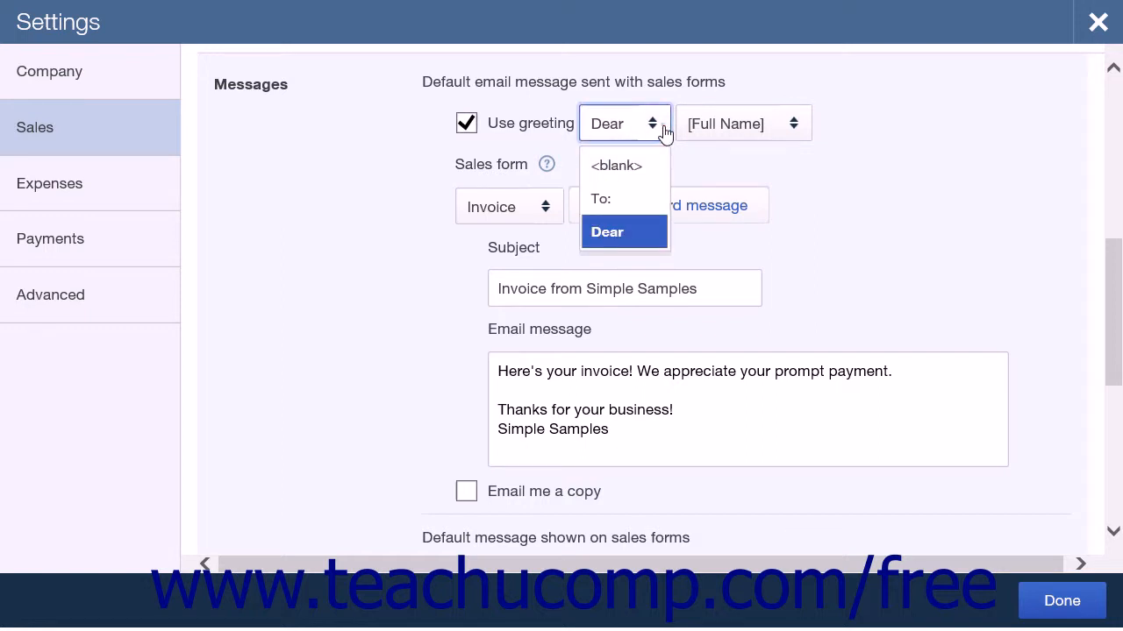
click(664, 128)
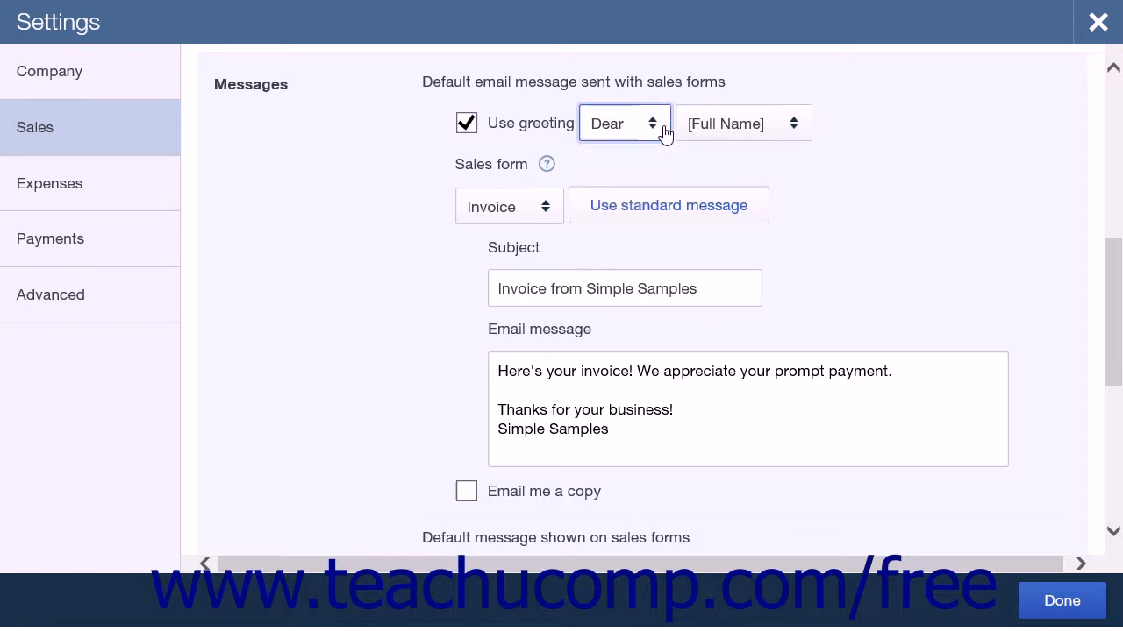
click(794, 125)
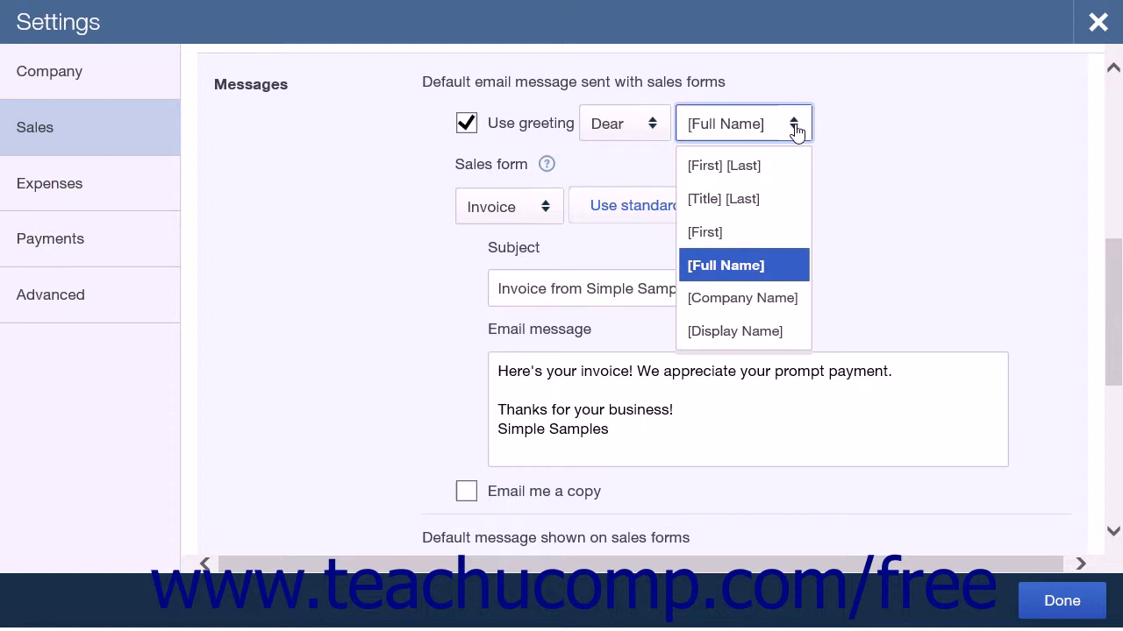
click(795, 128)
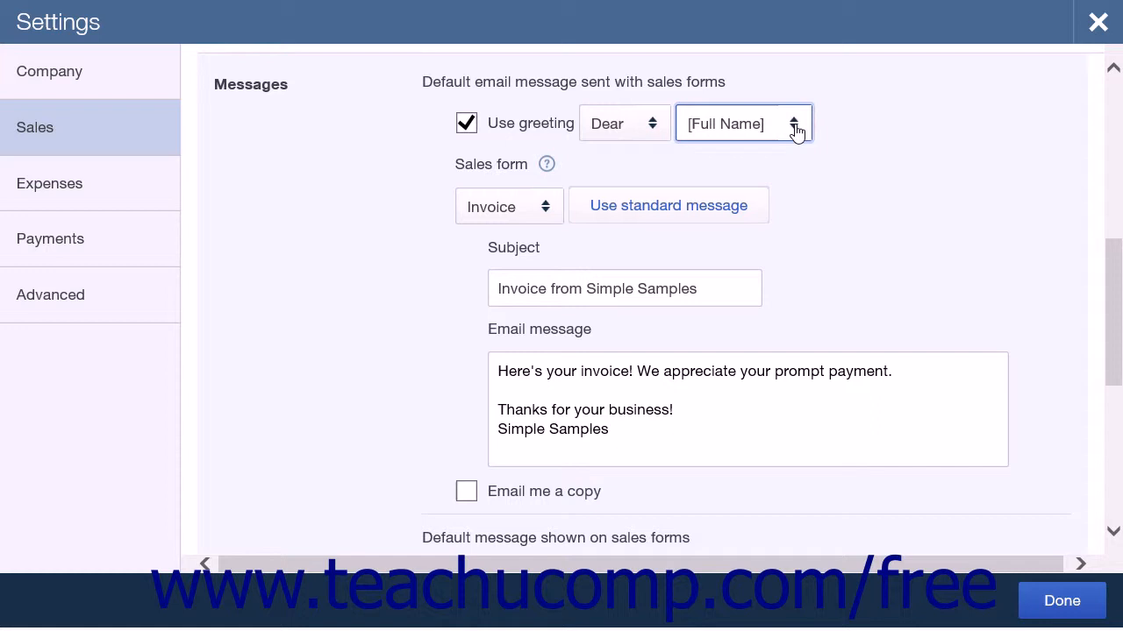
Examine the sales form types available for the default email, and the invoice's subject and email message fields
click(538, 214)
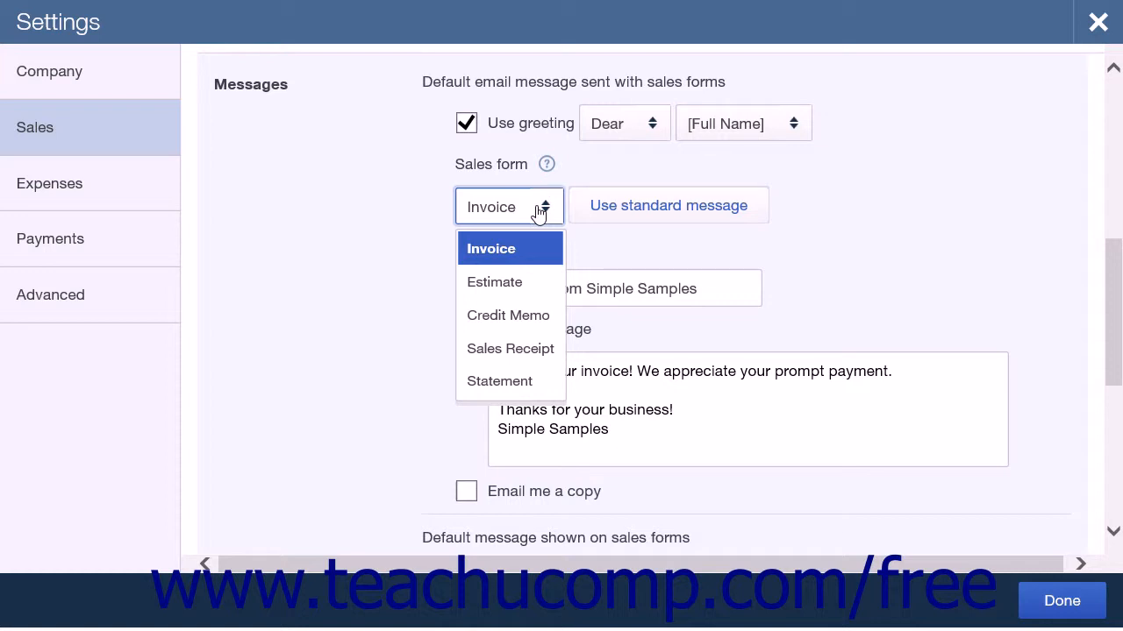
click(538, 214)
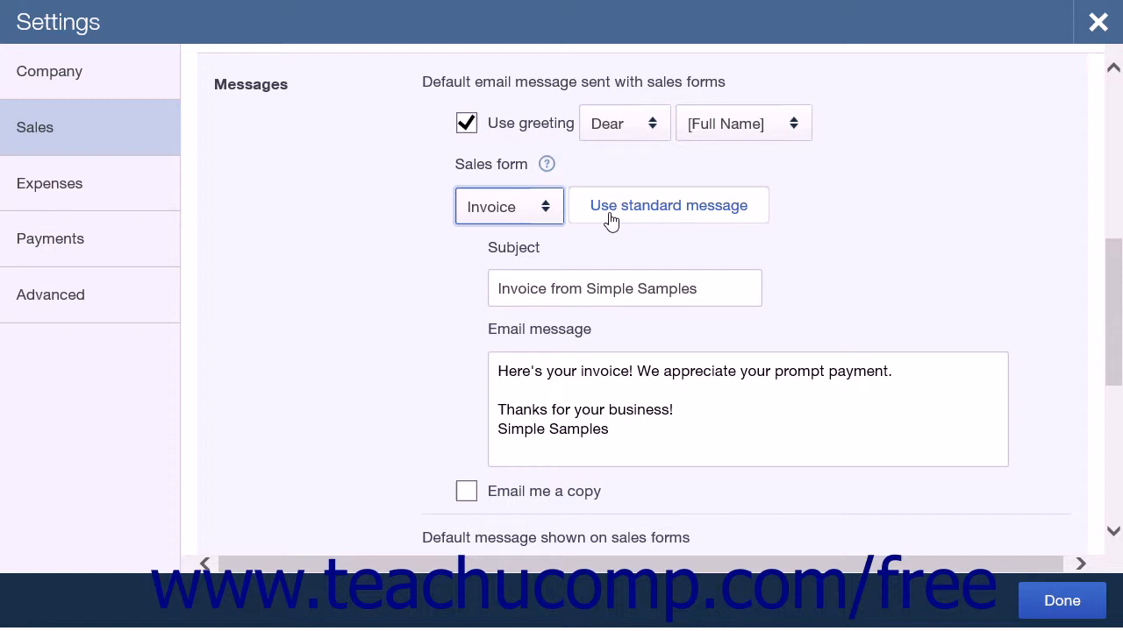
click(591, 297)
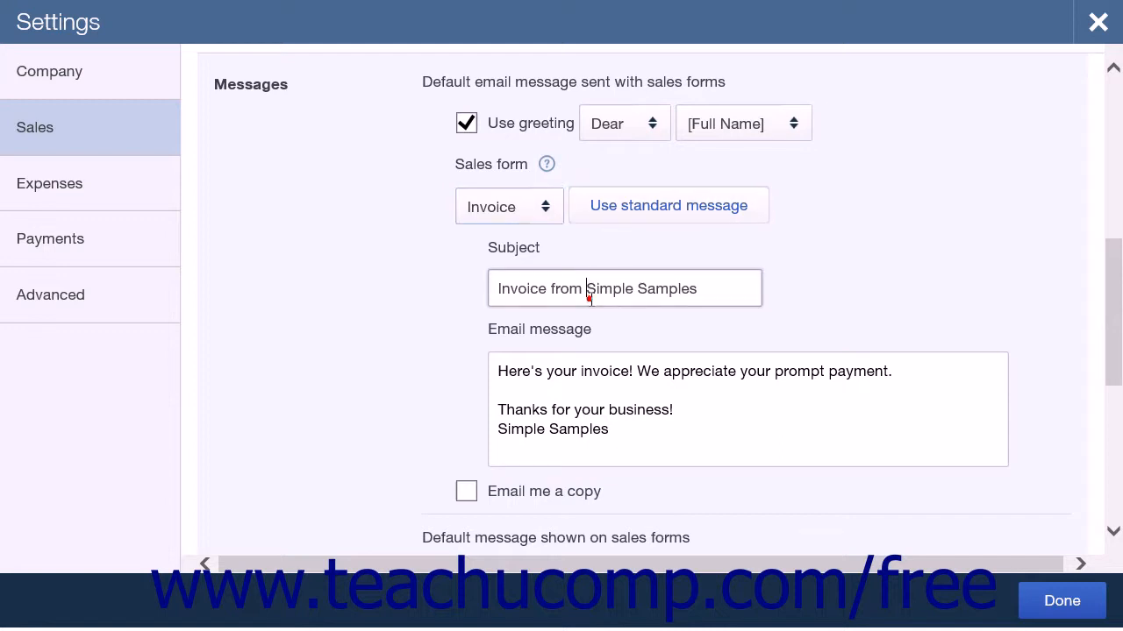
click(577, 391)
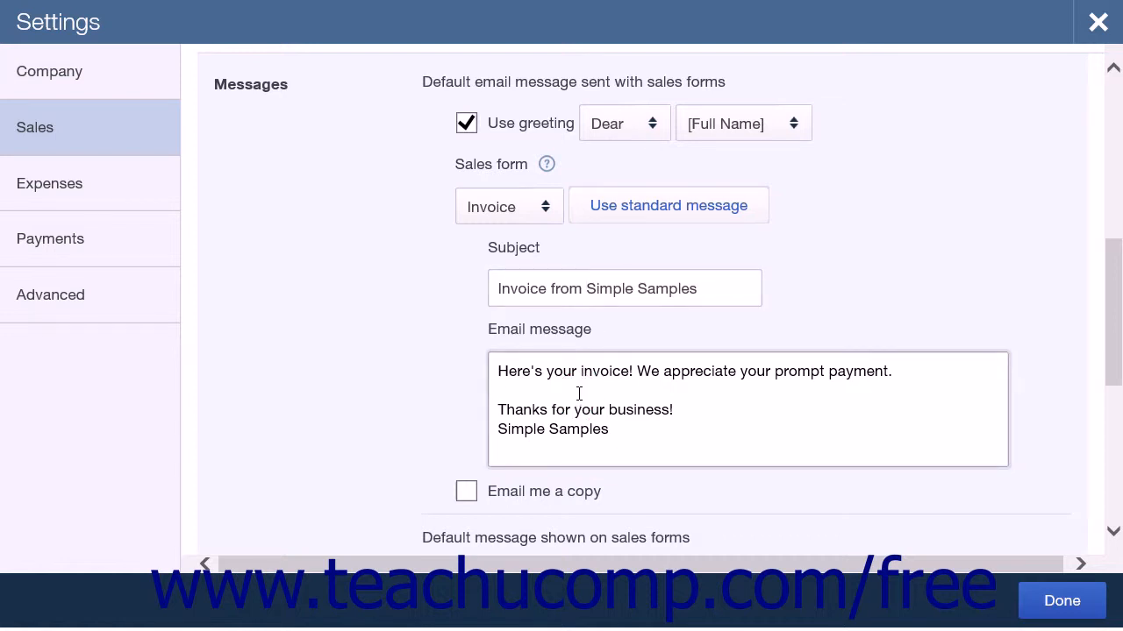
Try the option to email yourself a copy, review the default message for estimates, and save the messages with the copy option off
click(467, 493)
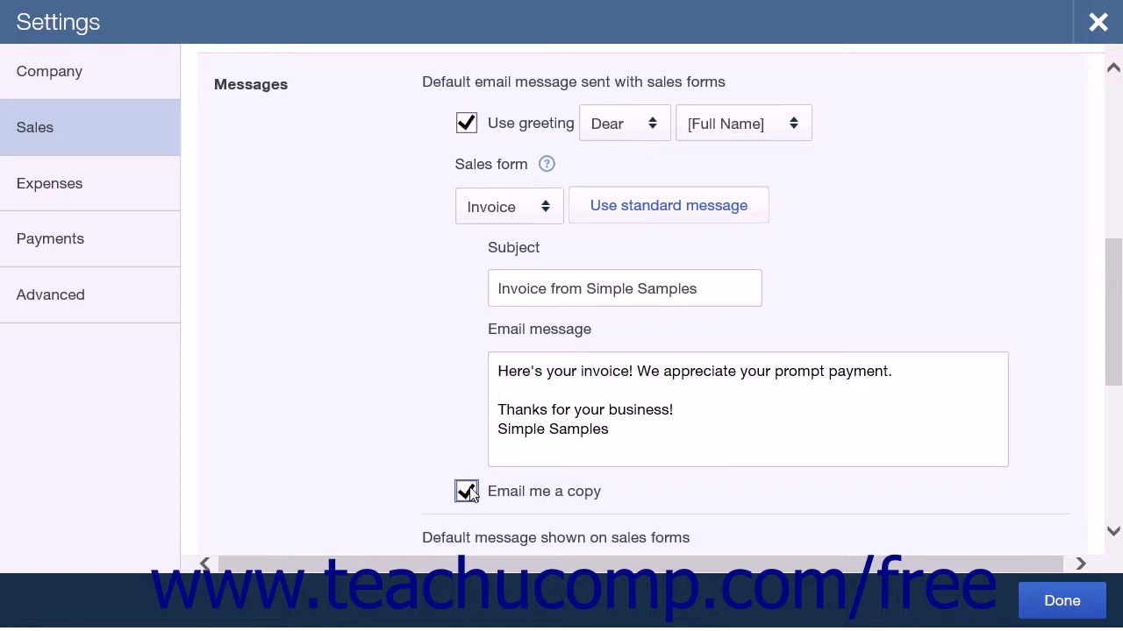
click(467, 492)
scroll(443, 448, down, 3)
scroll(442, 435, down, 1)
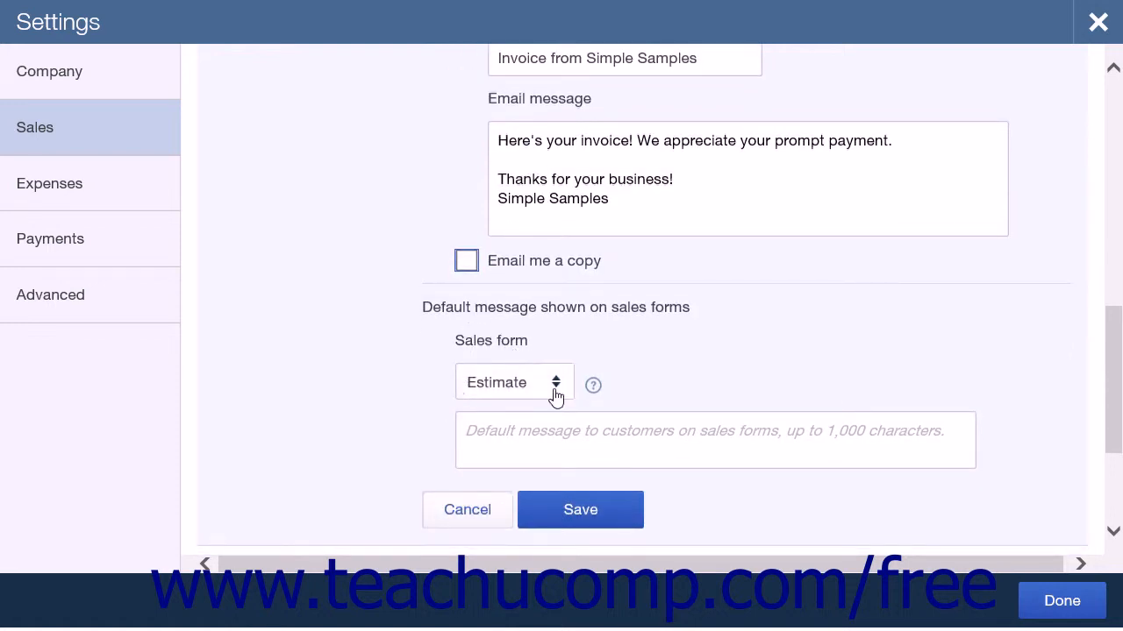
click(556, 394)
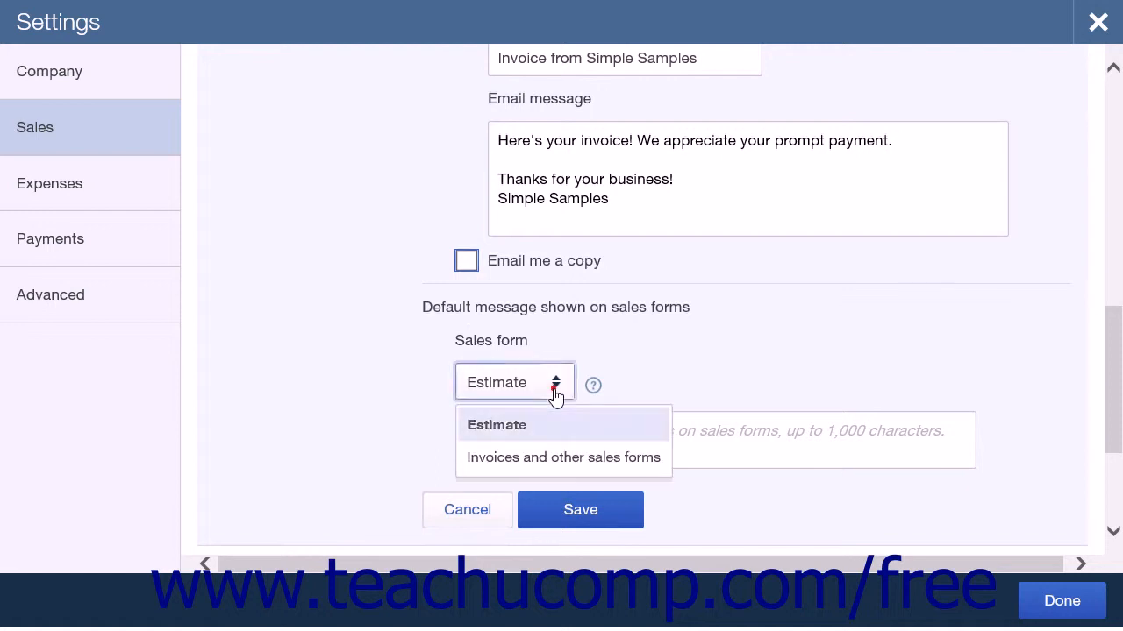
click(549, 434)
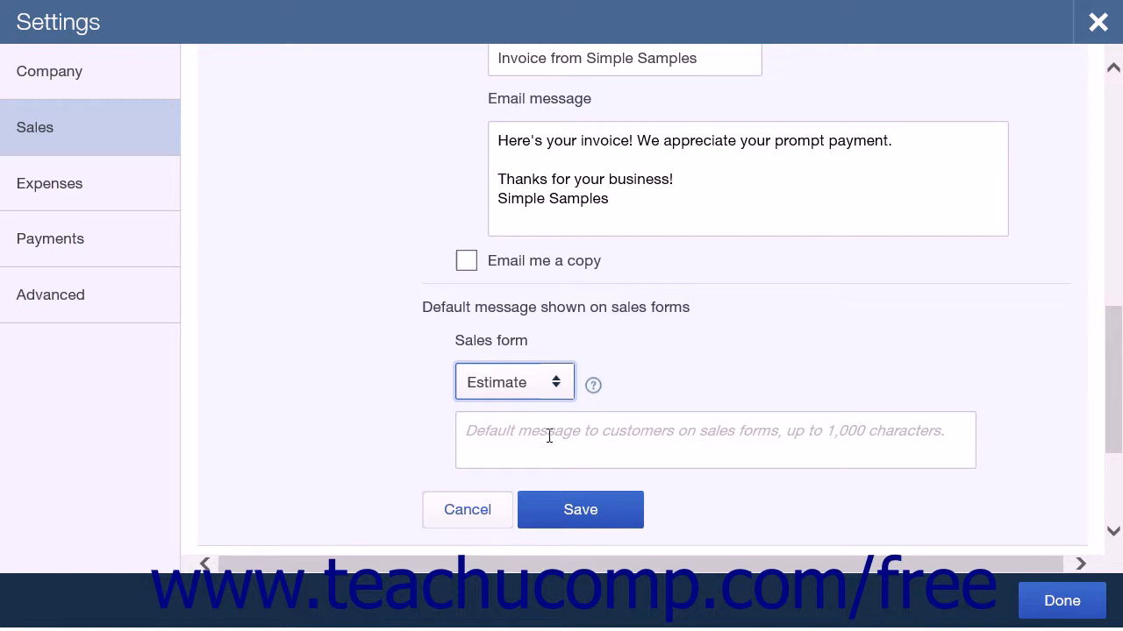
click(548, 439)
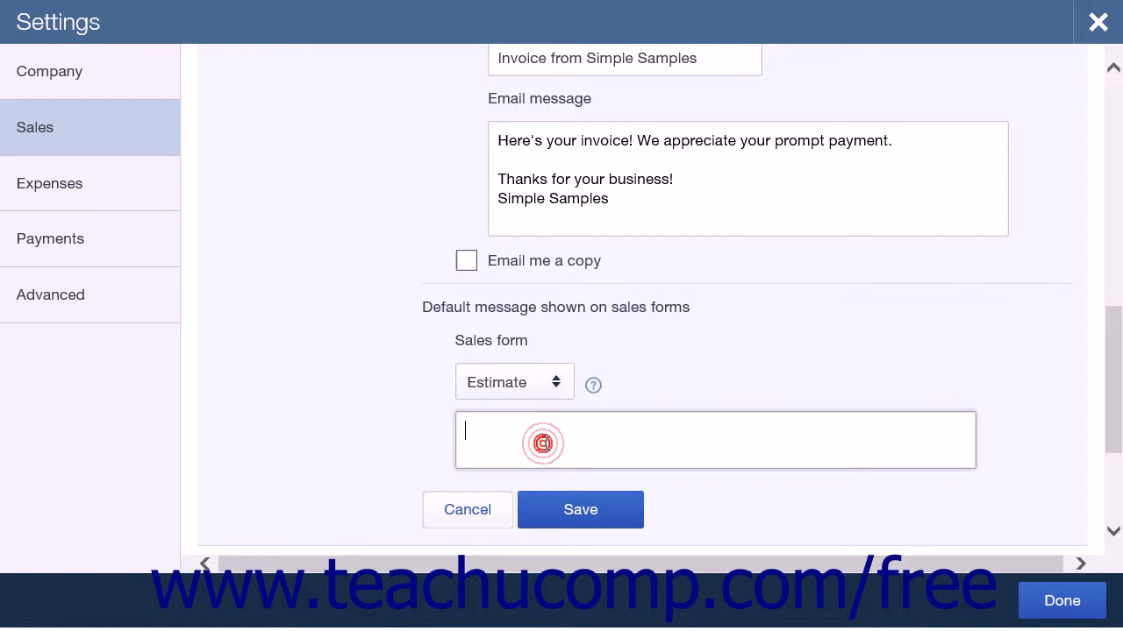
click(563, 510)
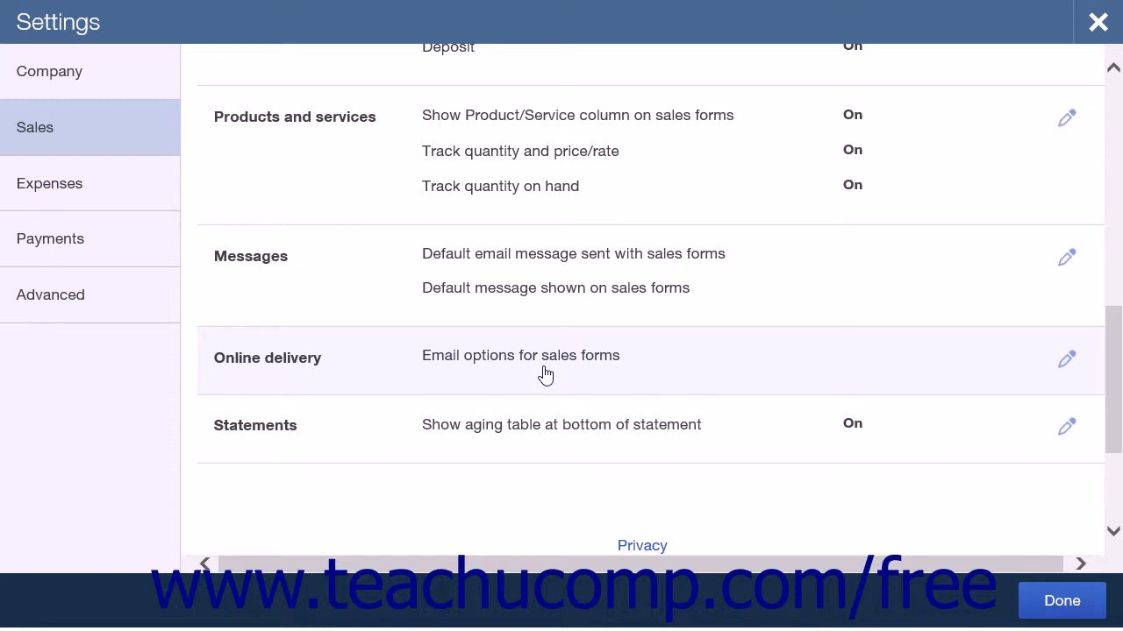
Review the online delivery options and save them with Online invoice as the email option for invoices
click(544, 375)
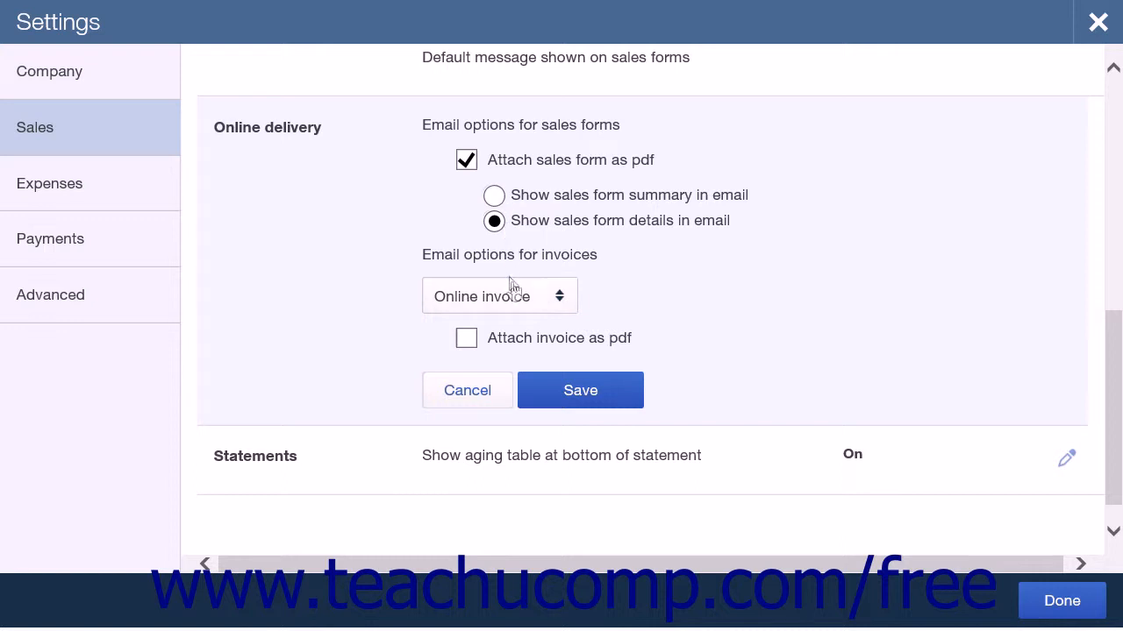
click(549, 298)
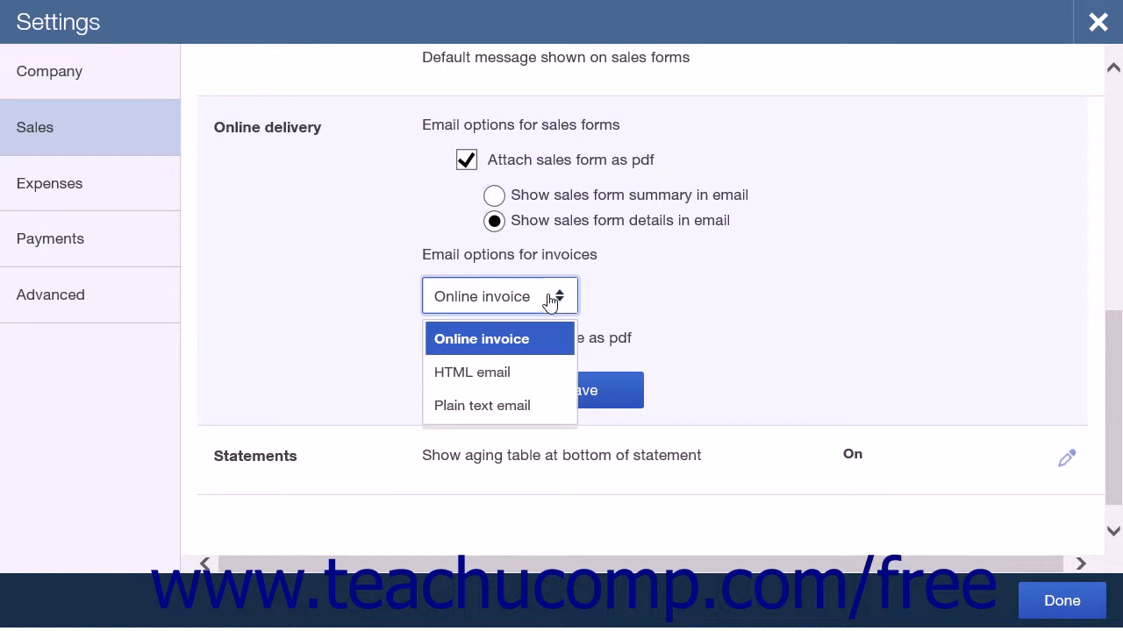
click(549, 299)
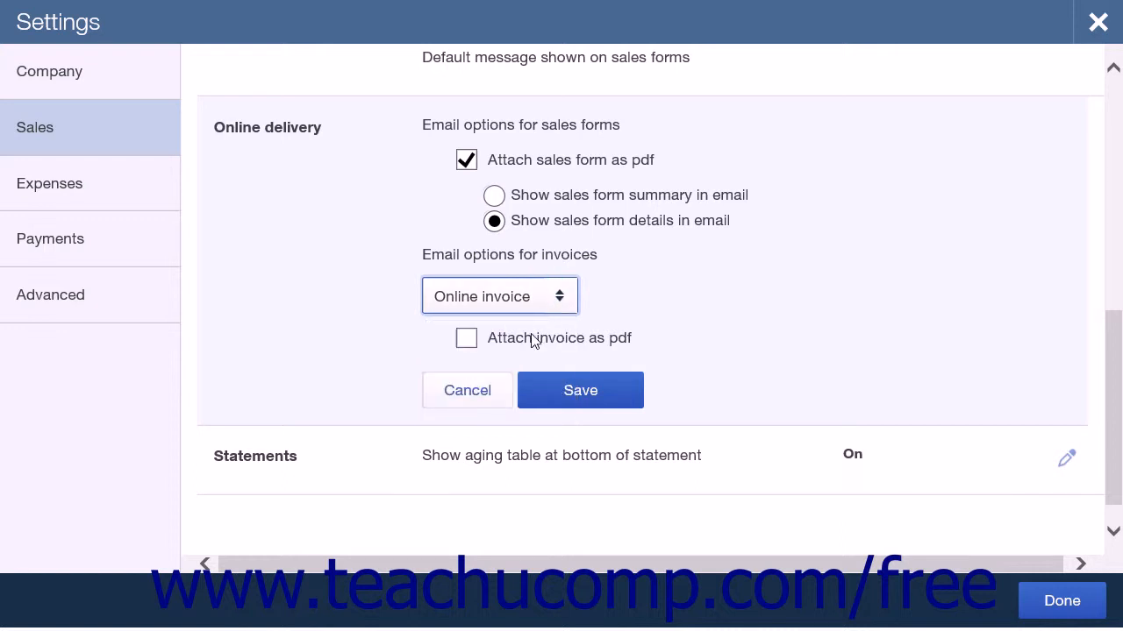
click(542, 399)
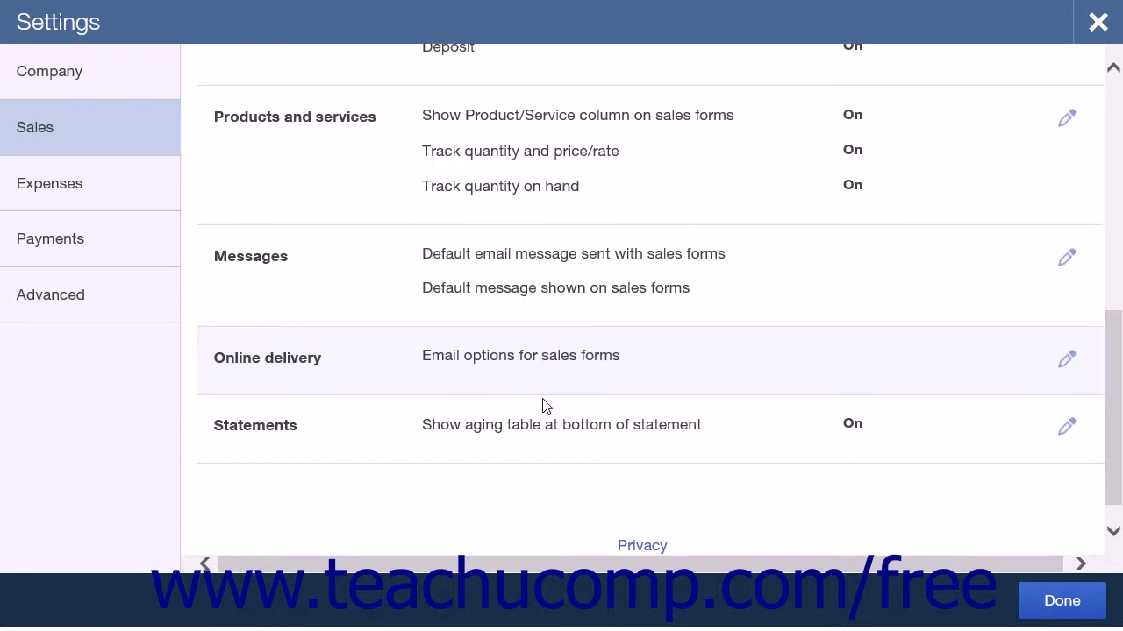
Save the statement preferences with each transaction listed as a single line and the aging table shown at the bottom
click(529, 449)
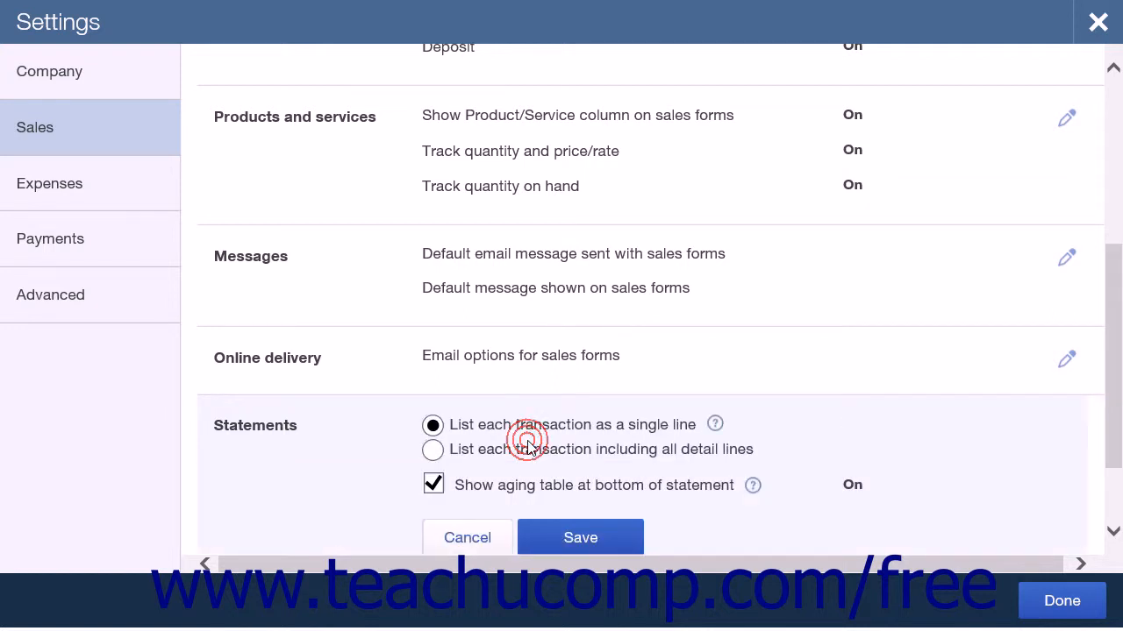
click(434, 427)
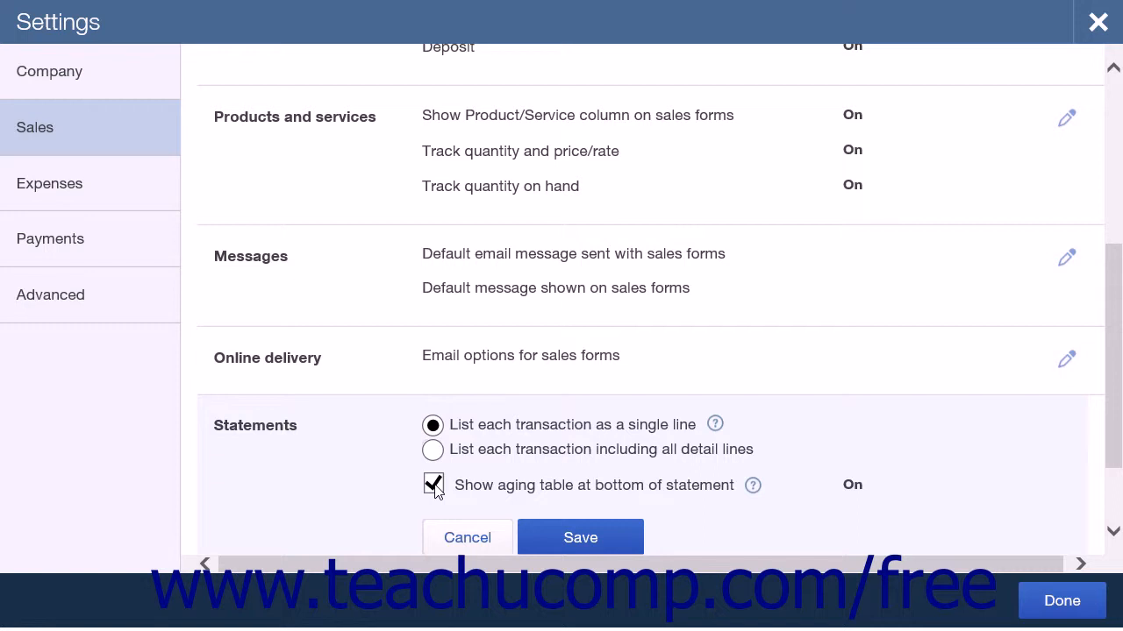
click(548, 532)
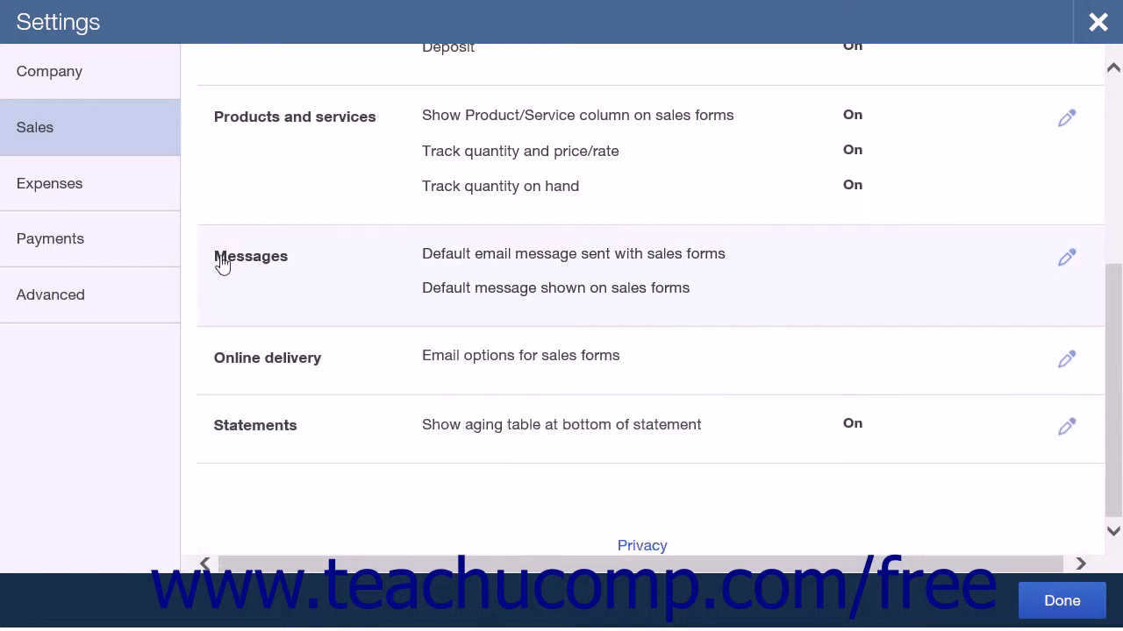
Open the bills and expenses preferences and compare tracking billable income in a single account and in multiple accounts
click(119, 201)
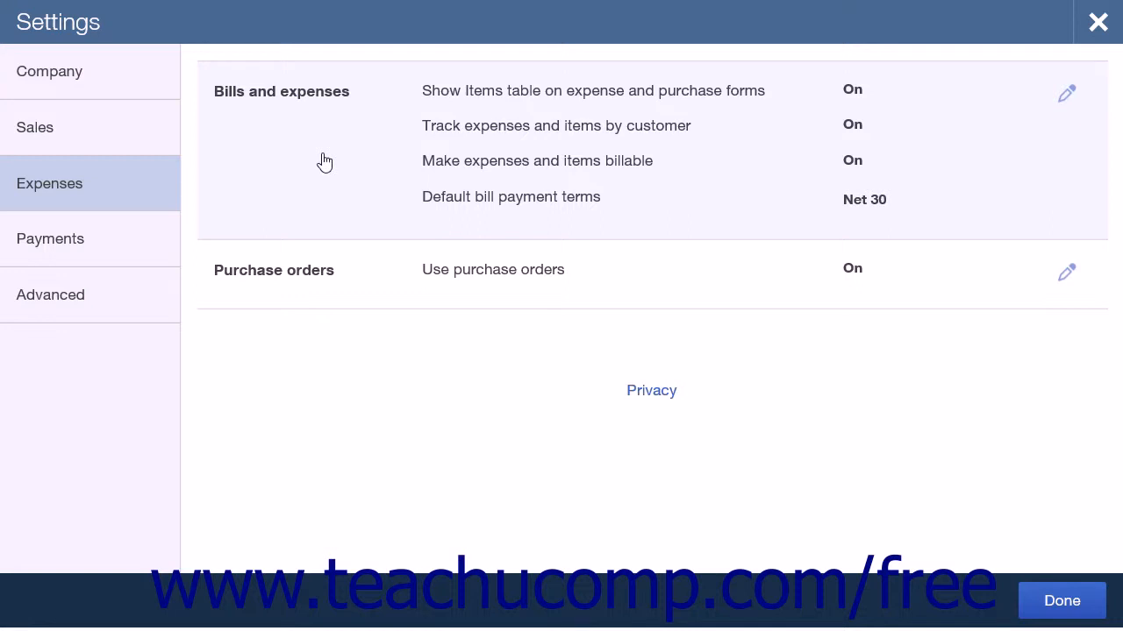
click(325, 162)
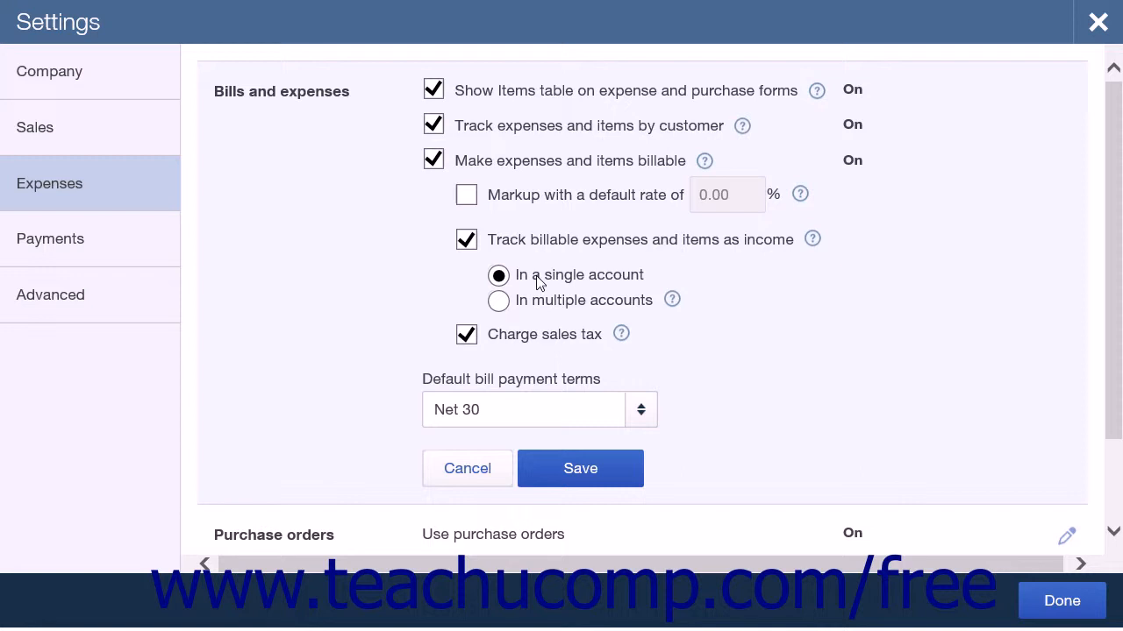
click(532, 304)
click(500, 281)
Start a new default bill payment term and examine its name field and the fixed-days and day-of-month due options
click(639, 420)
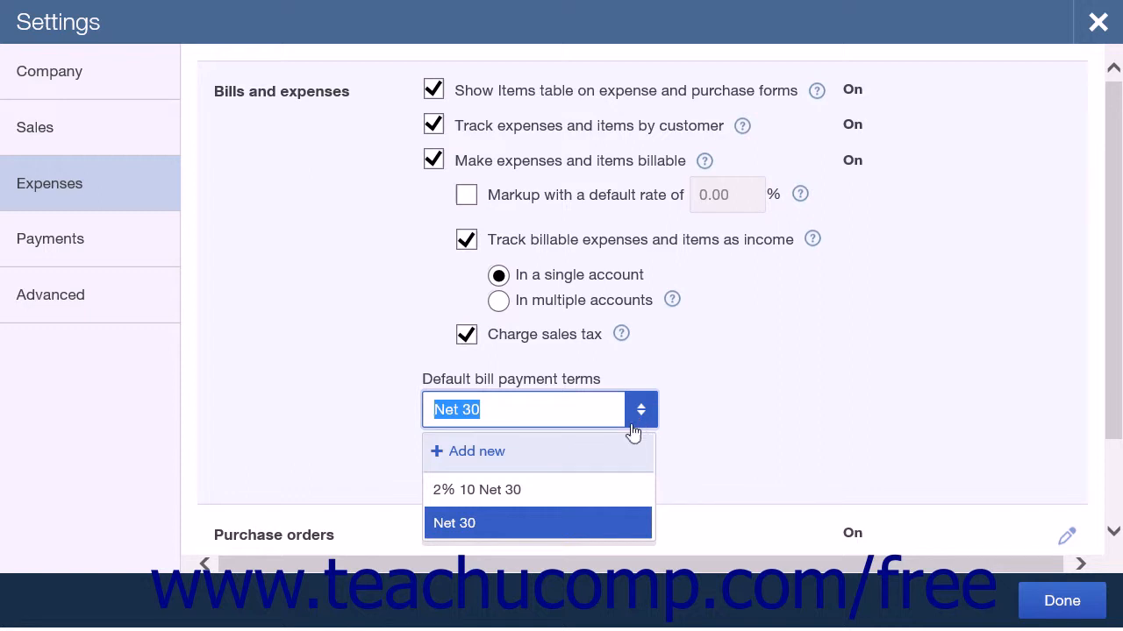
click(600, 458)
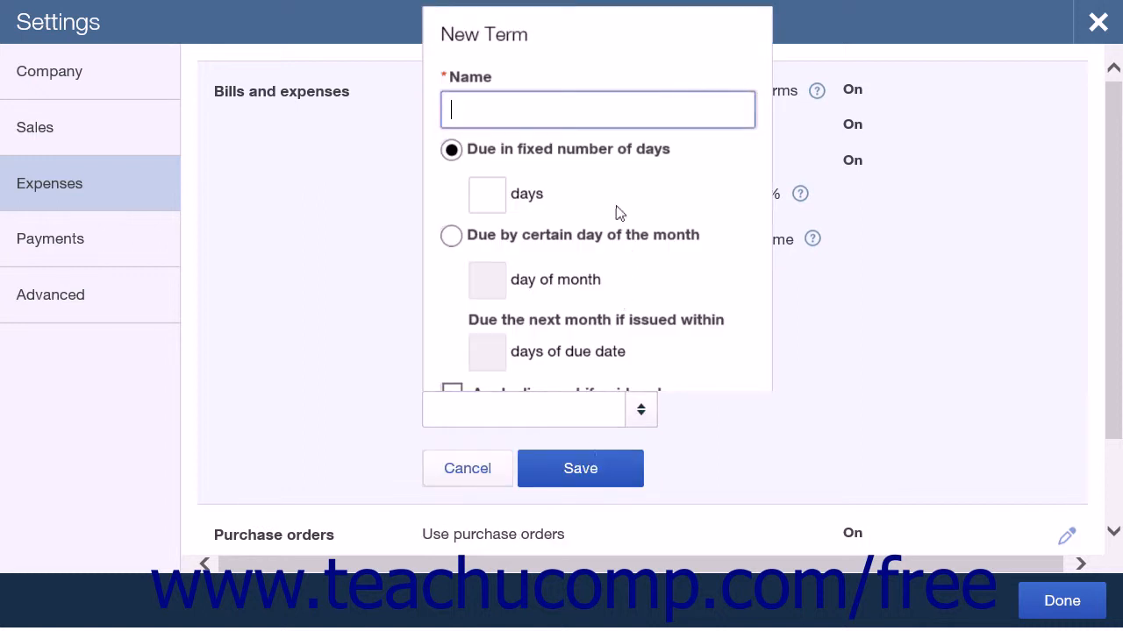
click(513, 107)
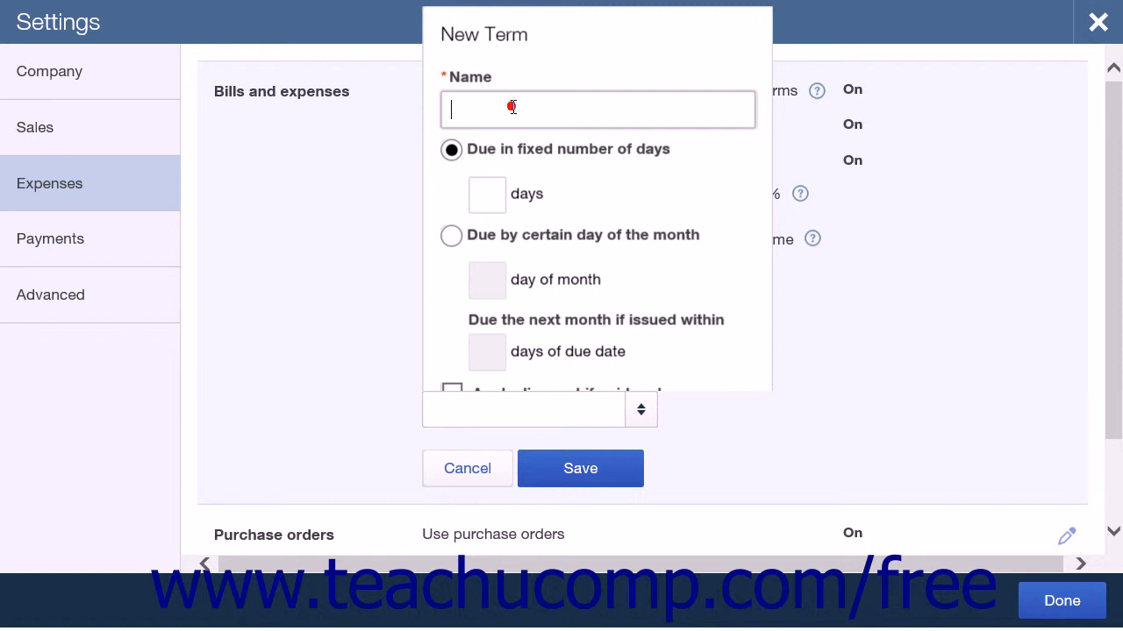
click(452, 150)
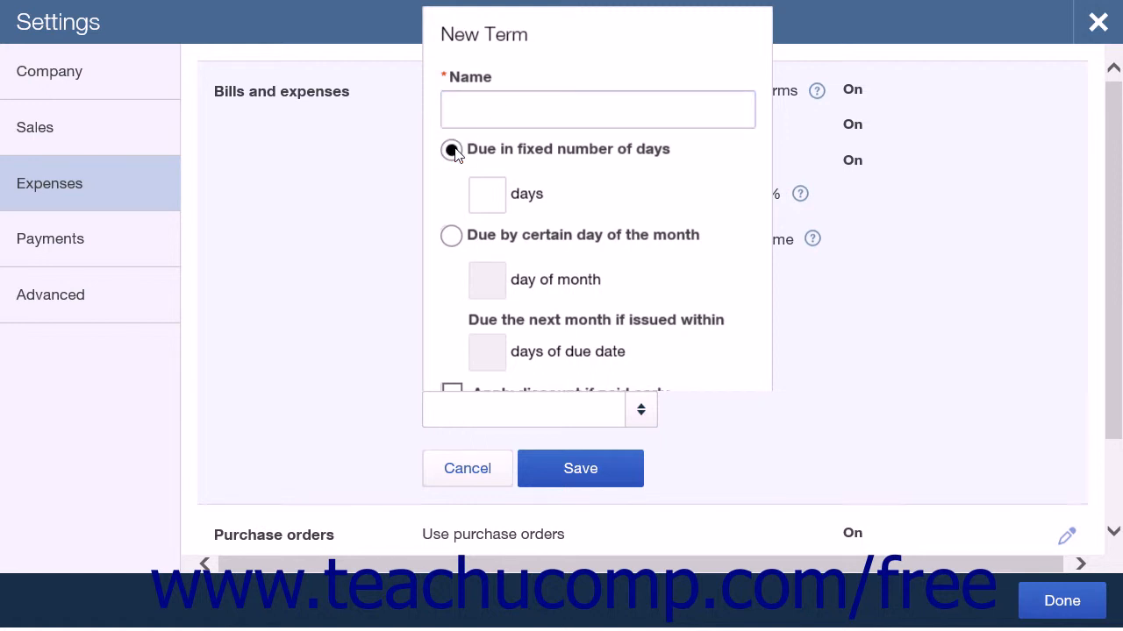
click(481, 184)
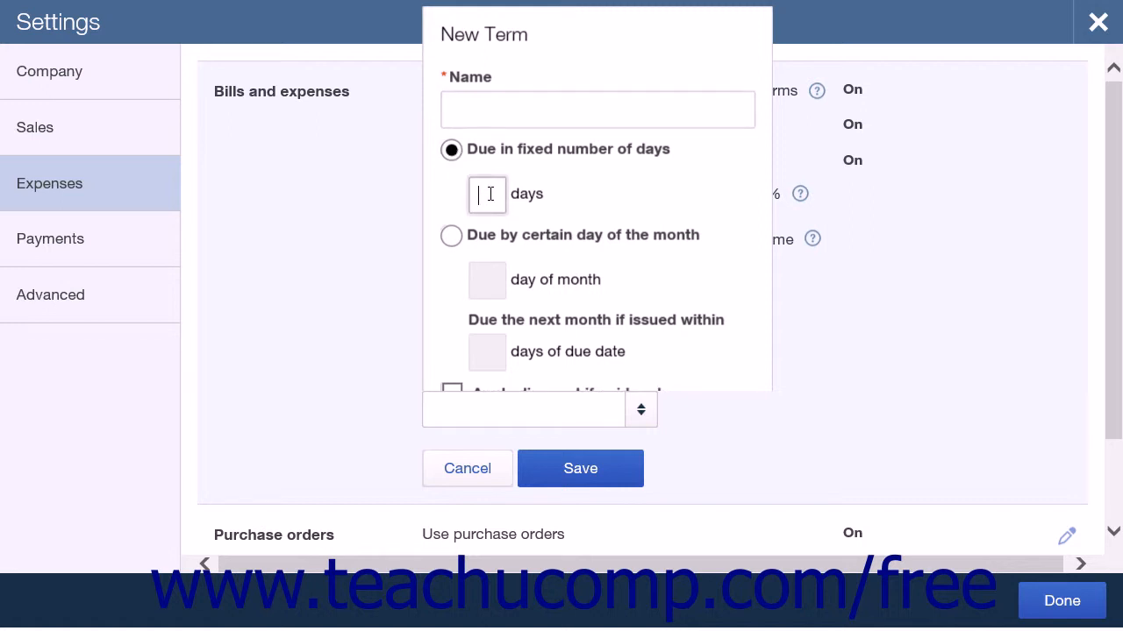
click(452, 235)
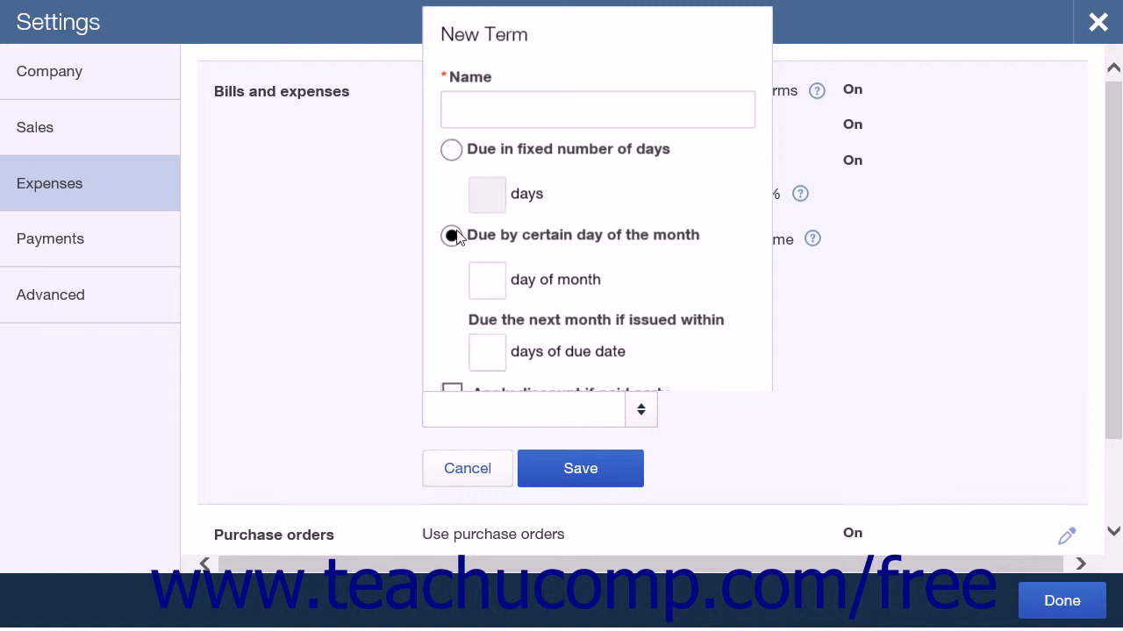
click(496, 277)
click(490, 353)
scroll(491, 352, down, 3)
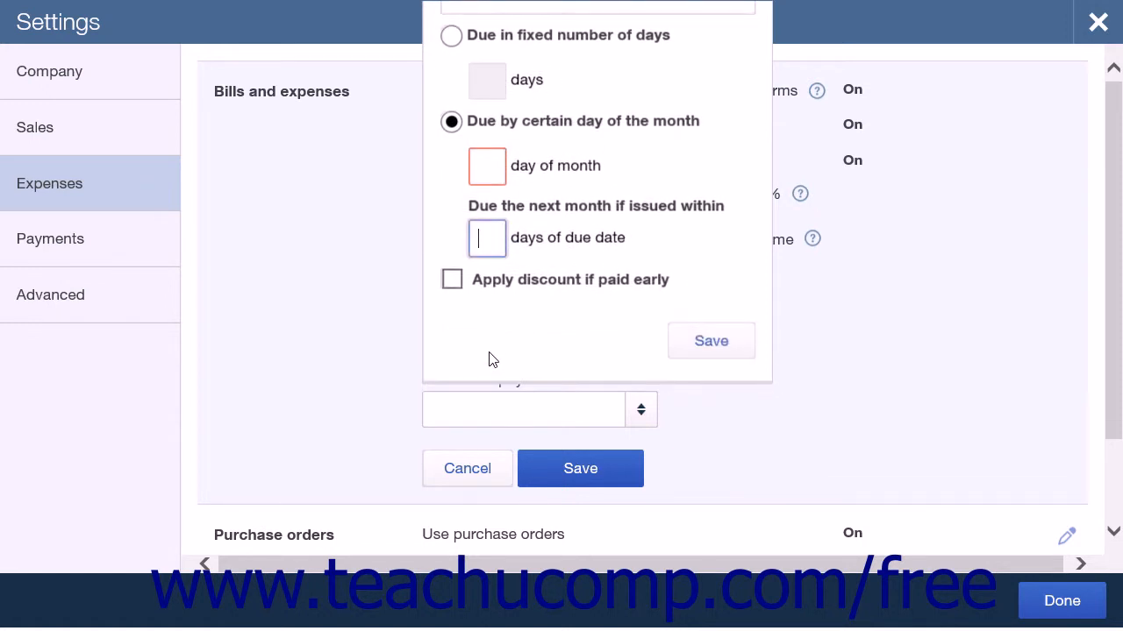
Turn on the early payment discount for the new term and examine its percentage and day of month fields
click(455, 288)
scroll(525, 289, down, 1)
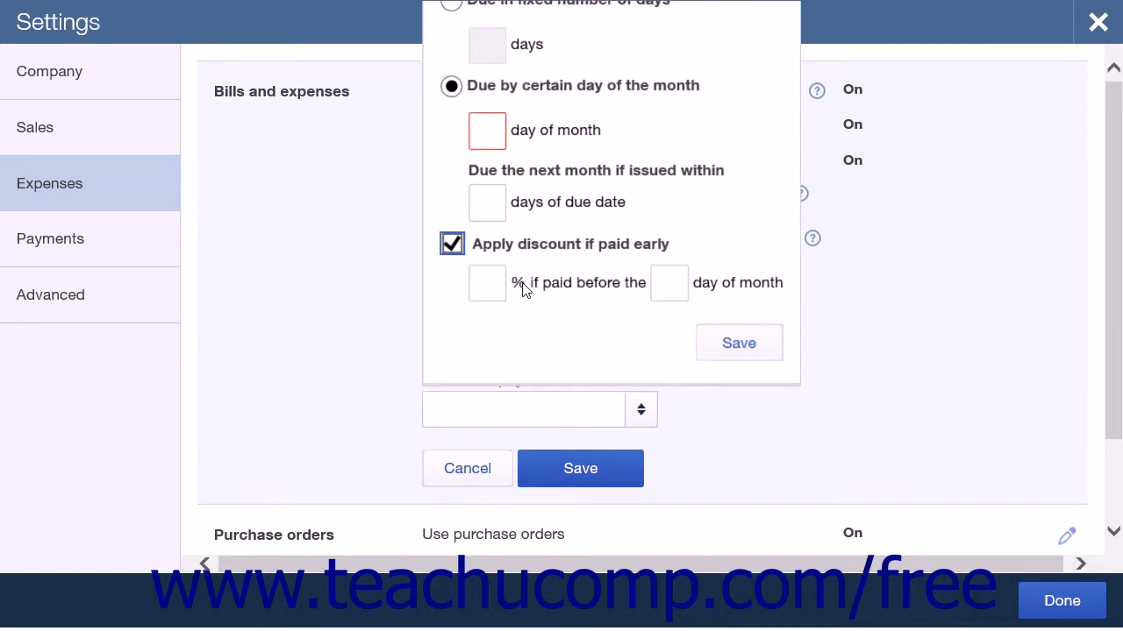
click(678, 279)
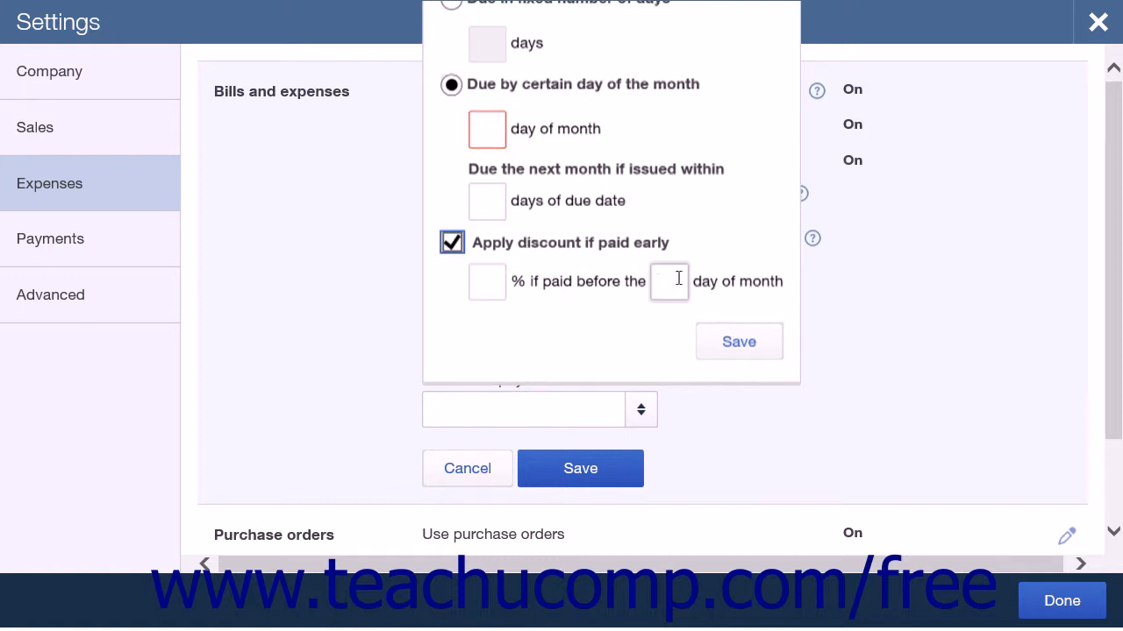
click(672, 281)
scroll(670, 290, up, 1)
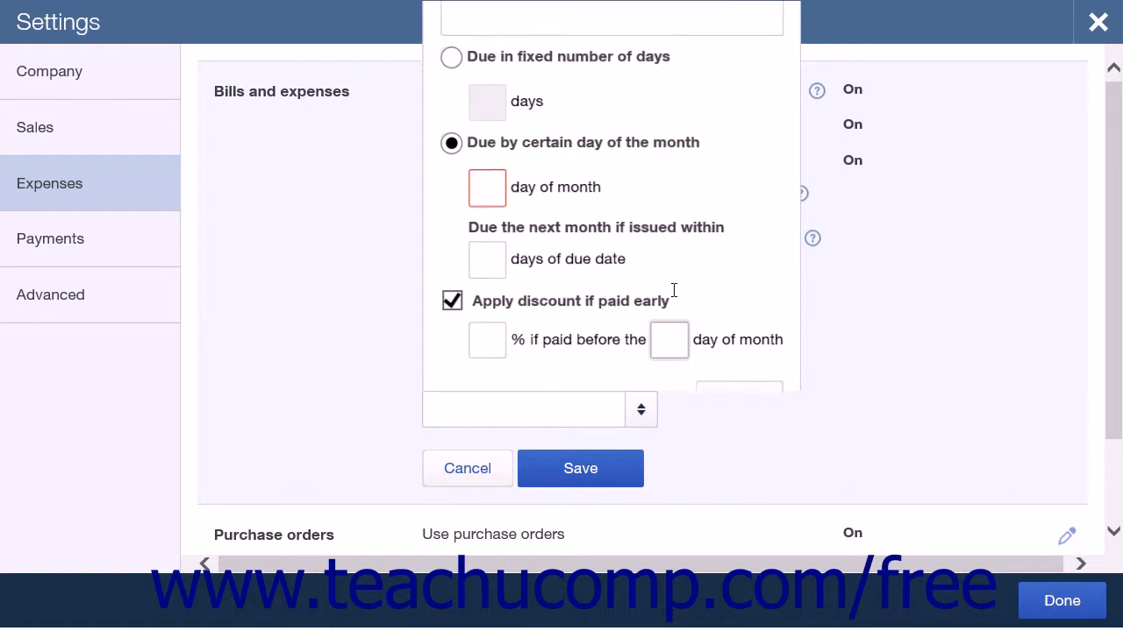
Examine the early discount fields for a fixed-days term, and discard the new term and the bills and expenses changes
click(452, 61)
click(487, 102)
click(492, 342)
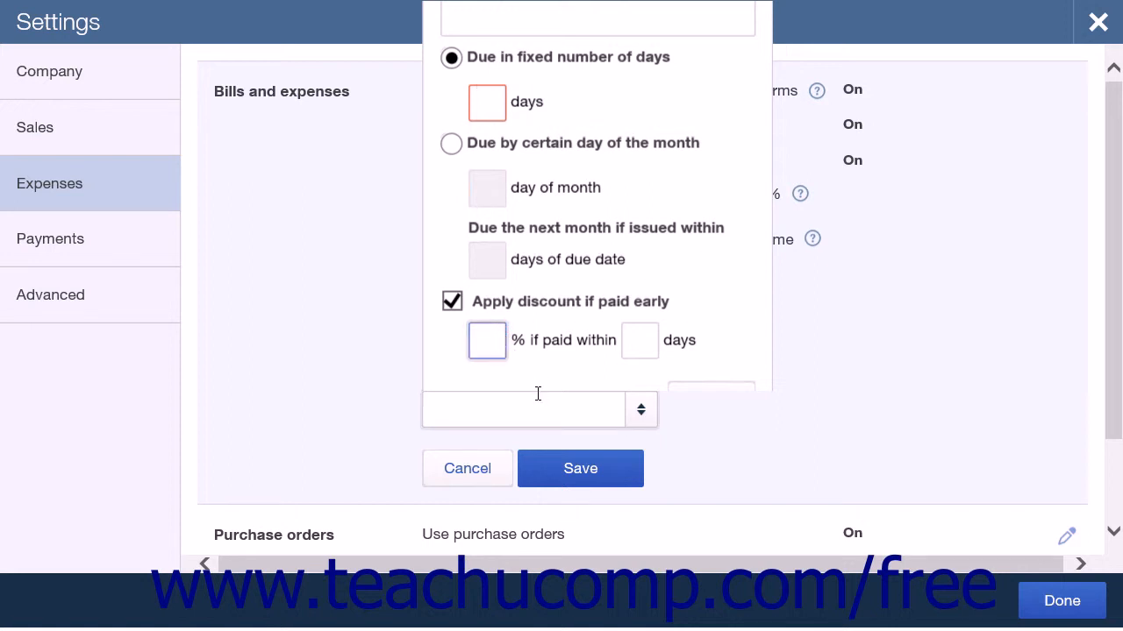
click(587, 401)
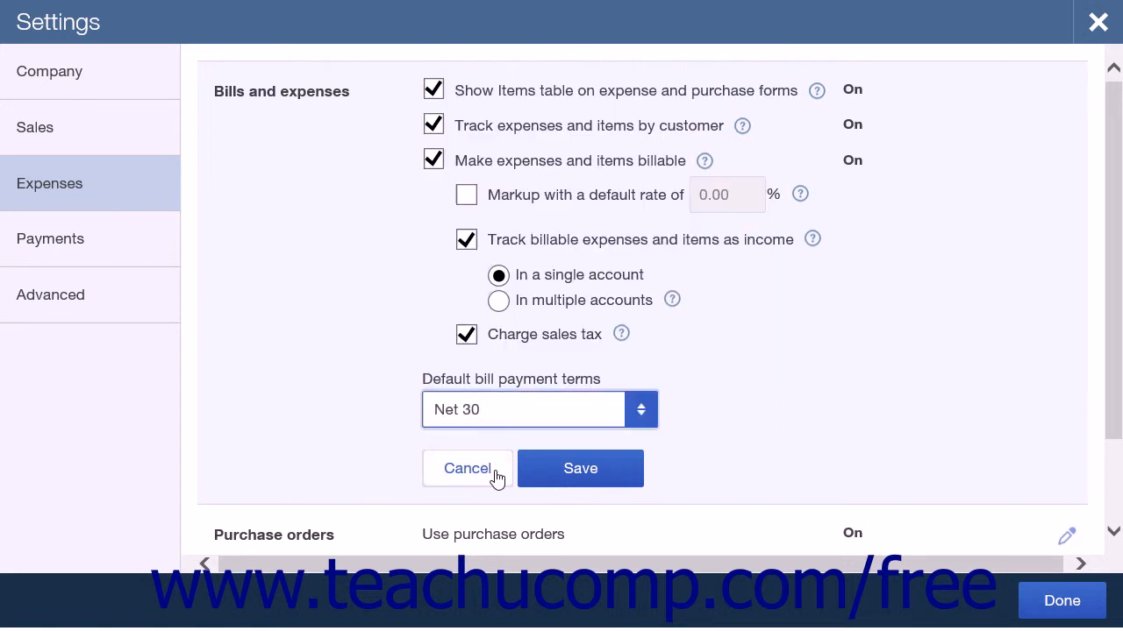
click(496, 471)
Review the purchase order custom fields, transaction number option and default message, and save with the Ship Date field on
click(587, 276)
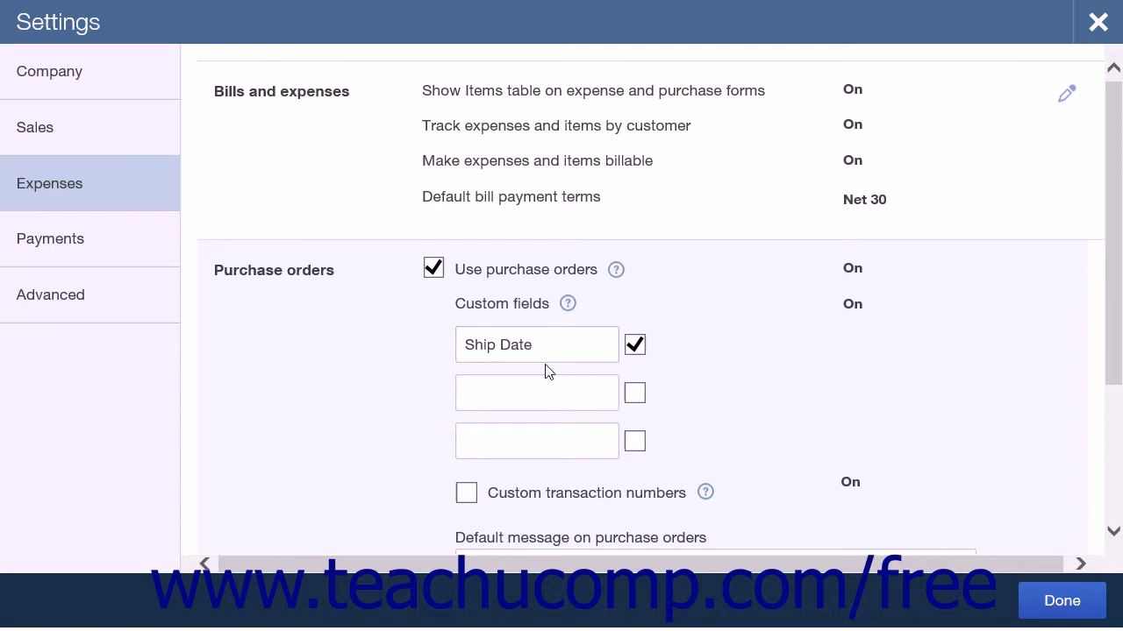
scroll(545, 378, down, 1)
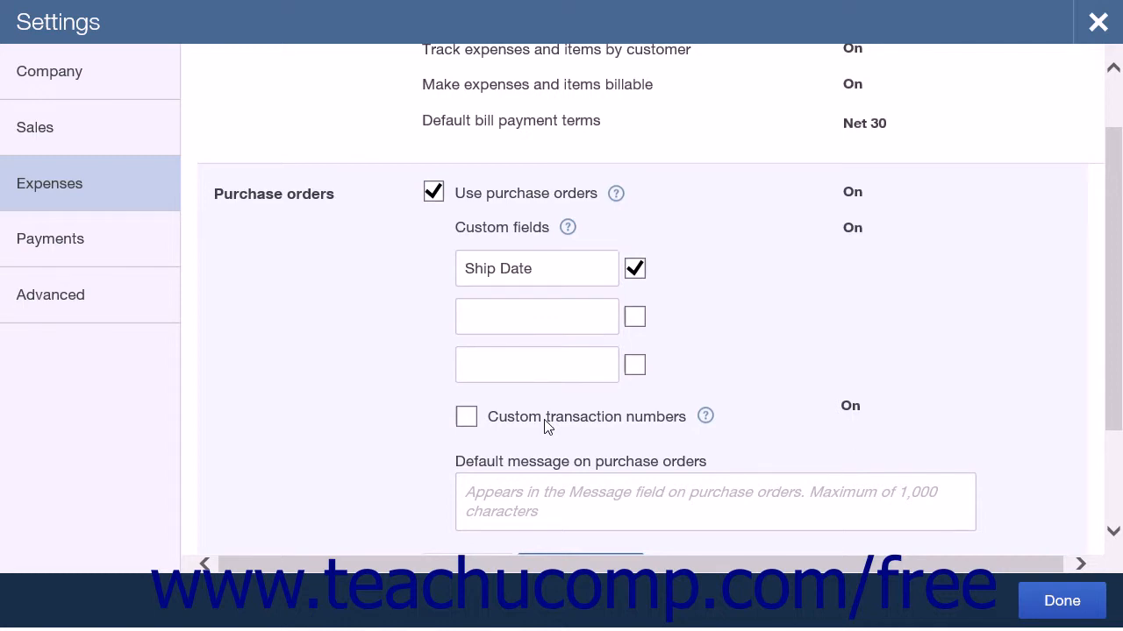
scroll(554, 404, down, 1)
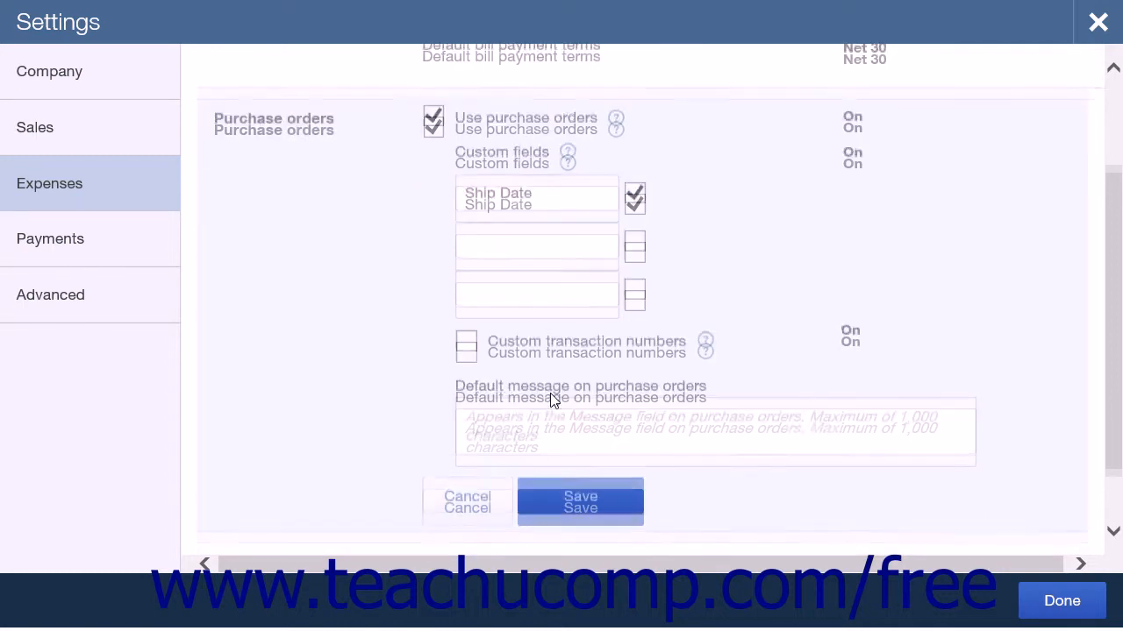
click(540, 421)
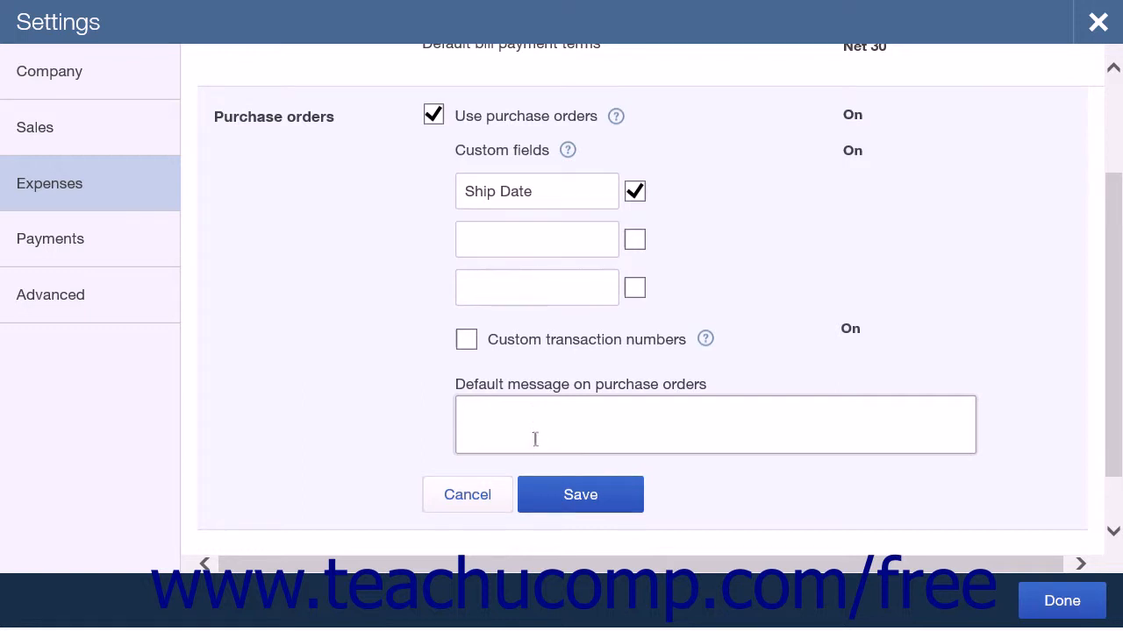
click(534, 487)
Examine the payments settings, opening and closing the QuickBooks Payments information and checking the option for connecting an existing account
click(130, 250)
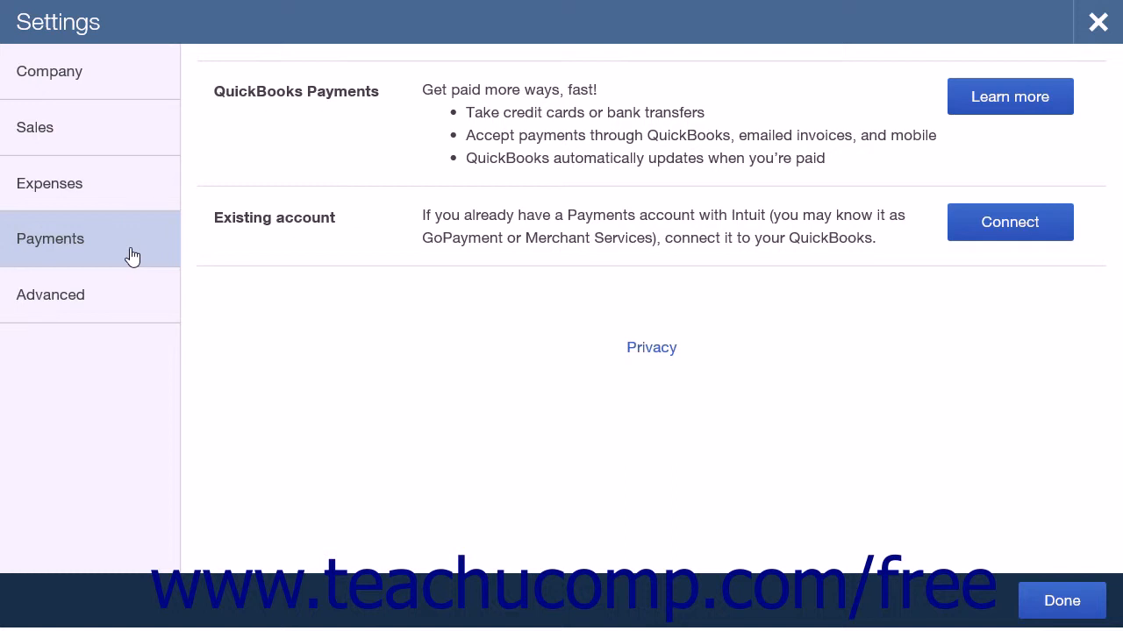
click(971, 110)
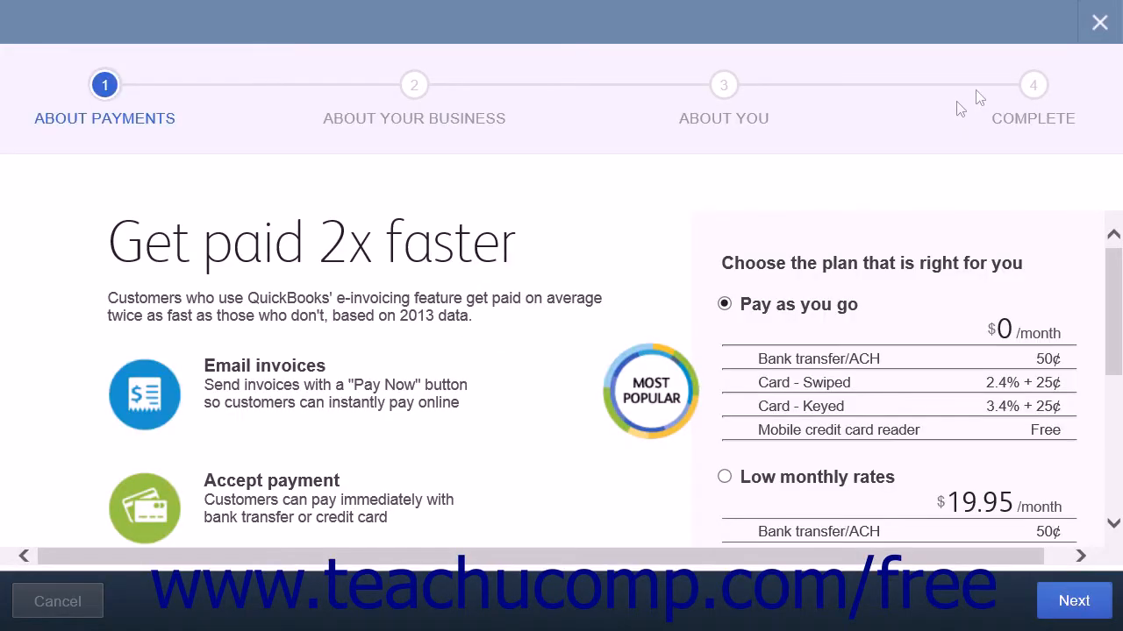
click(1099, 23)
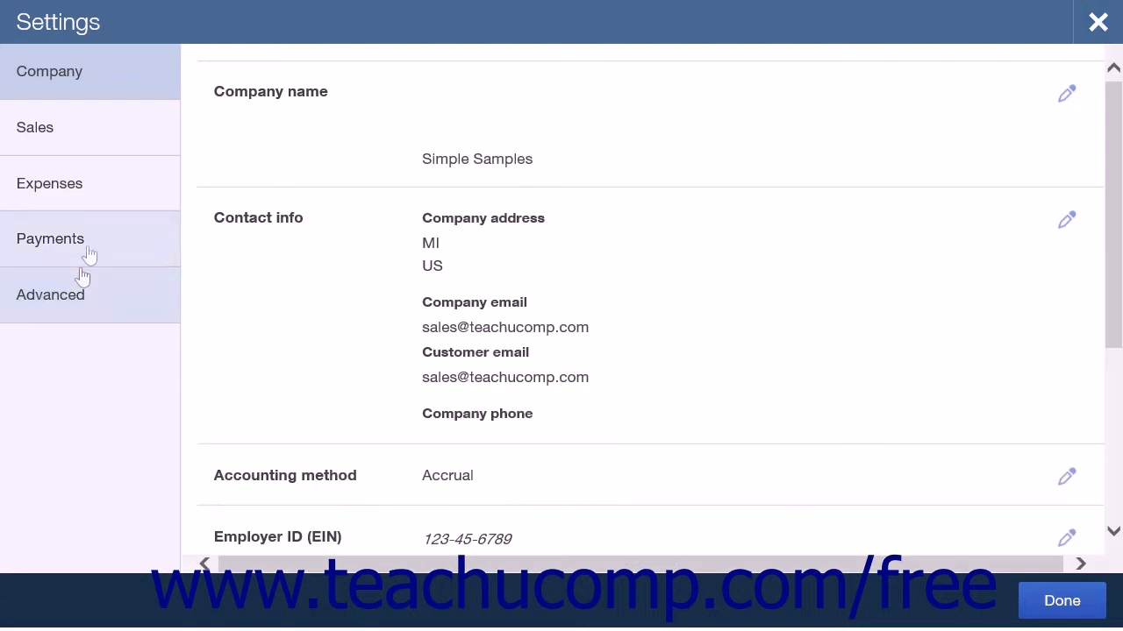
click(83, 248)
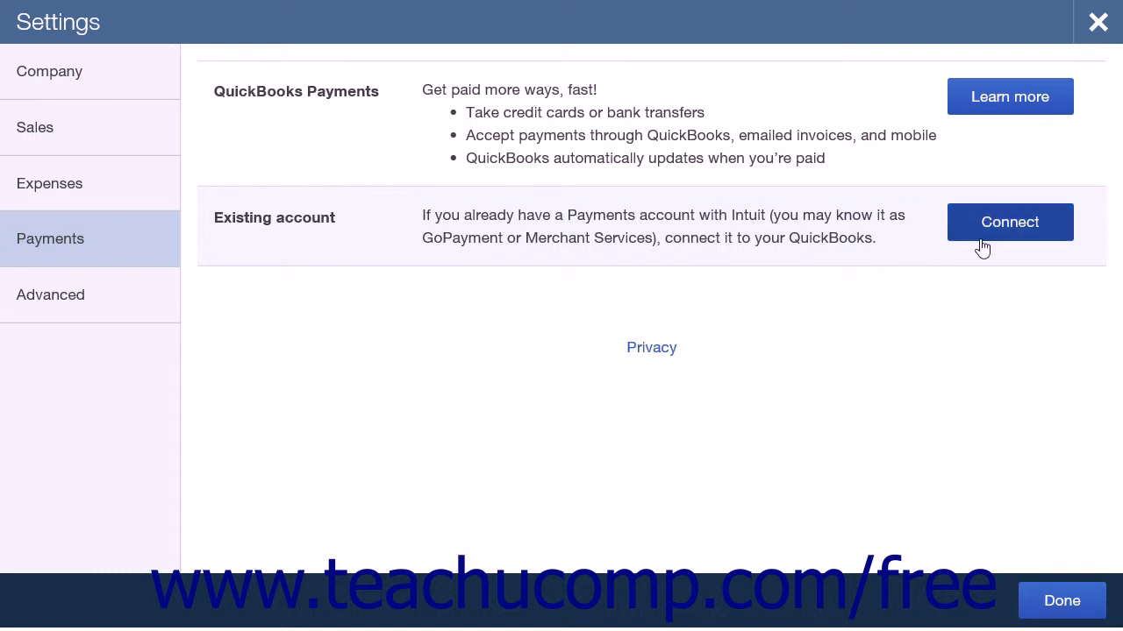
Examine the advanced accounting settings, checking the choices for the first month of the fiscal year and of the income tax year
click(131, 303)
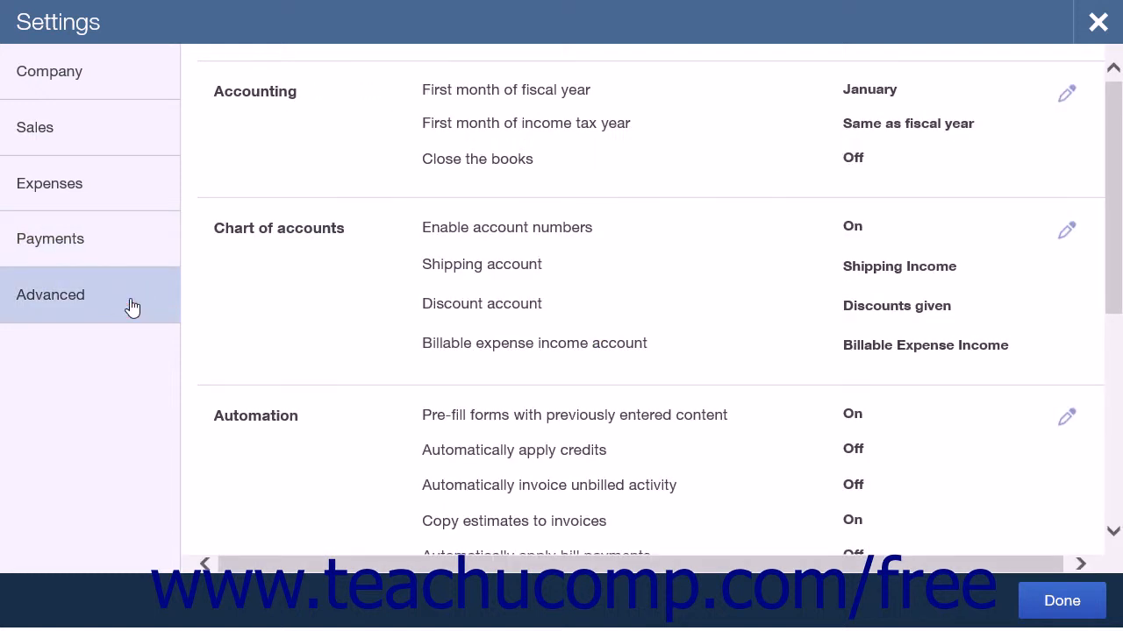
click(347, 137)
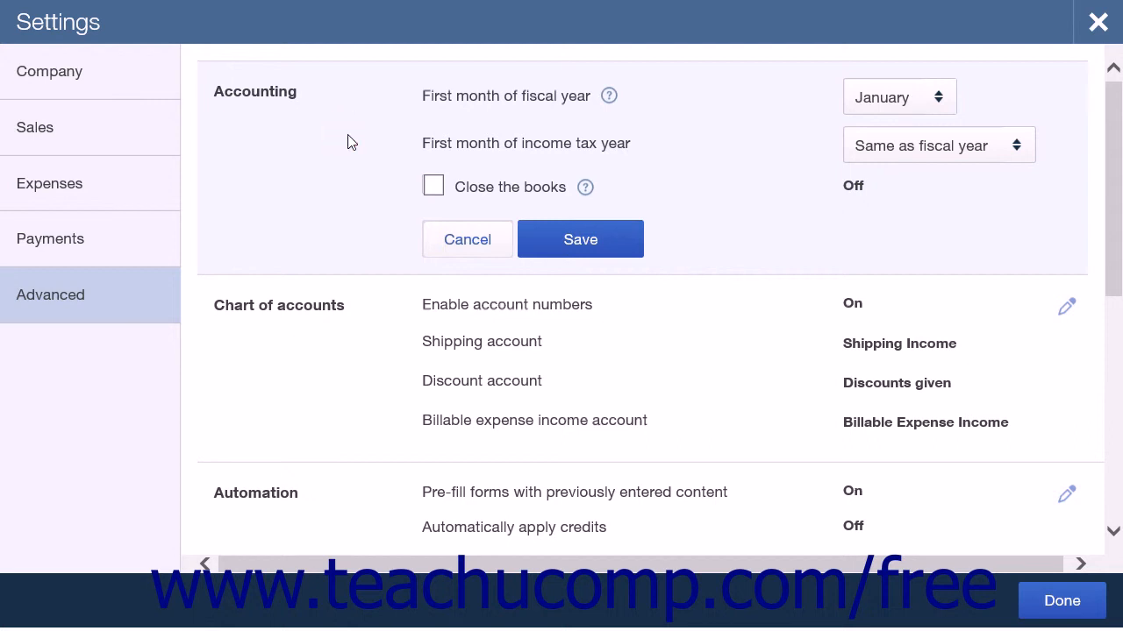
click(937, 99)
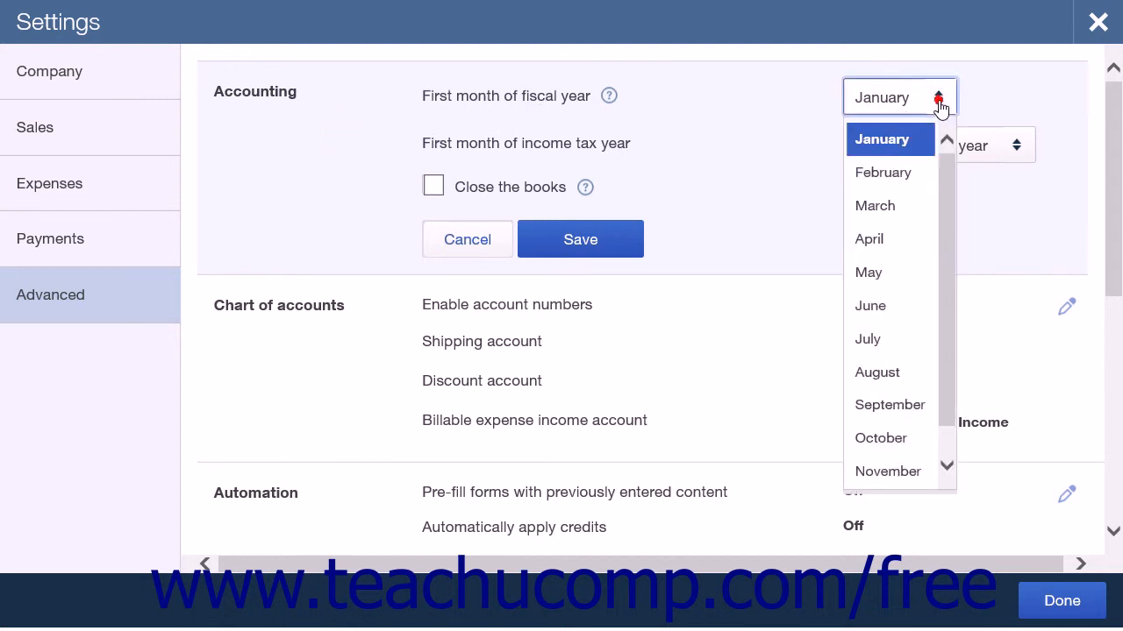
click(967, 107)
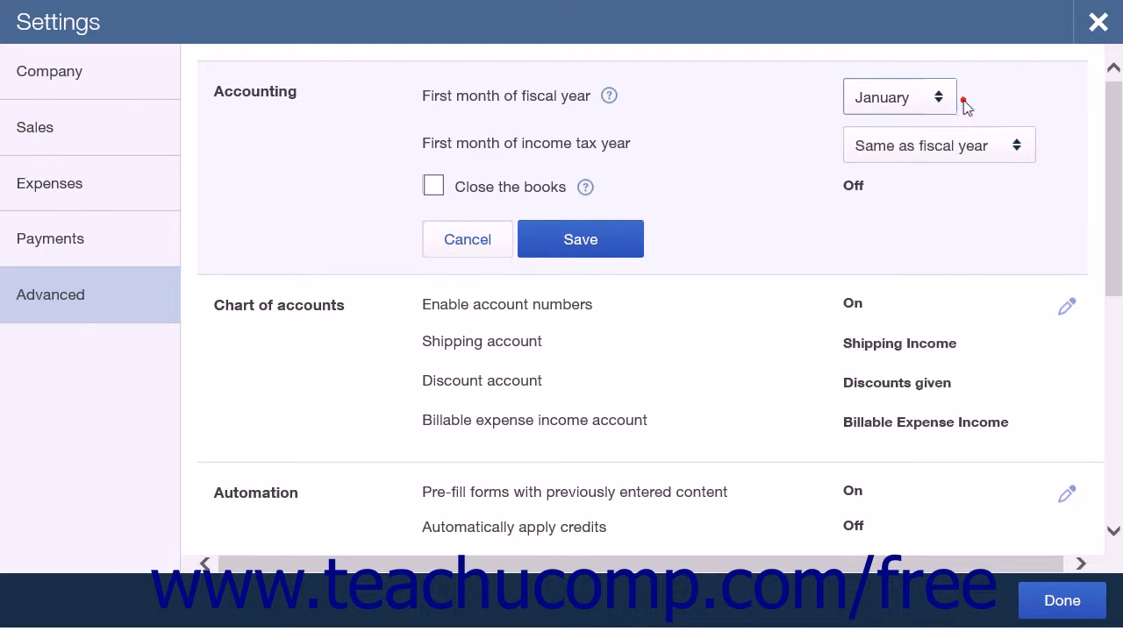
click(978, 161)
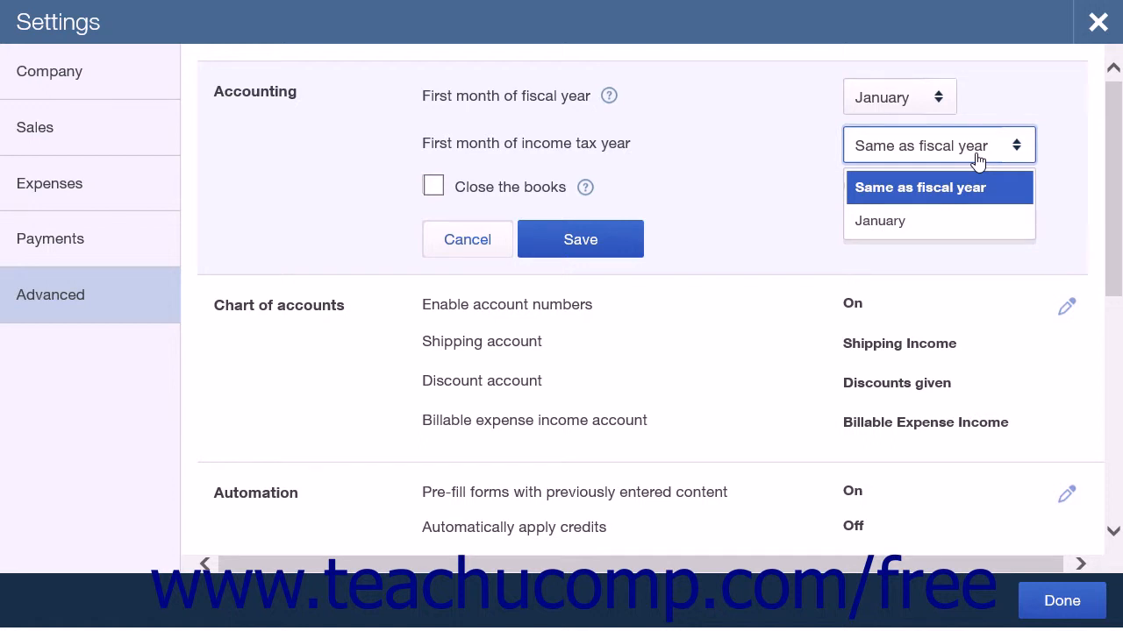
click(977, 156)
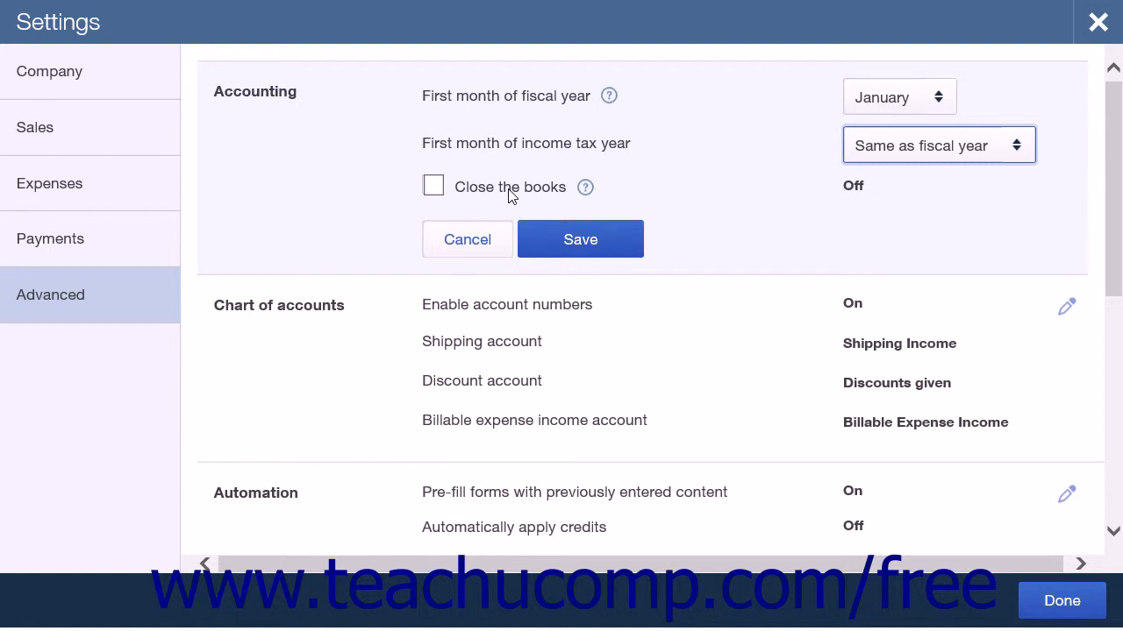
Turn on closing the books to examine its closing date and change-permission options, turn it off again and discard the accounting changes
click(511, 195)
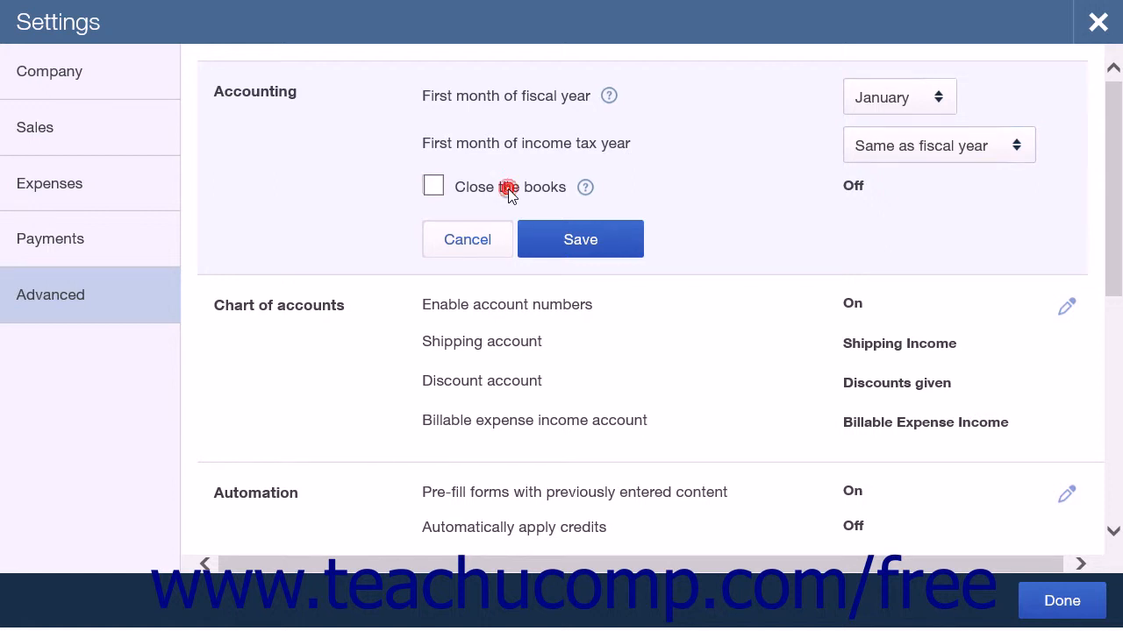
click(435, 186)
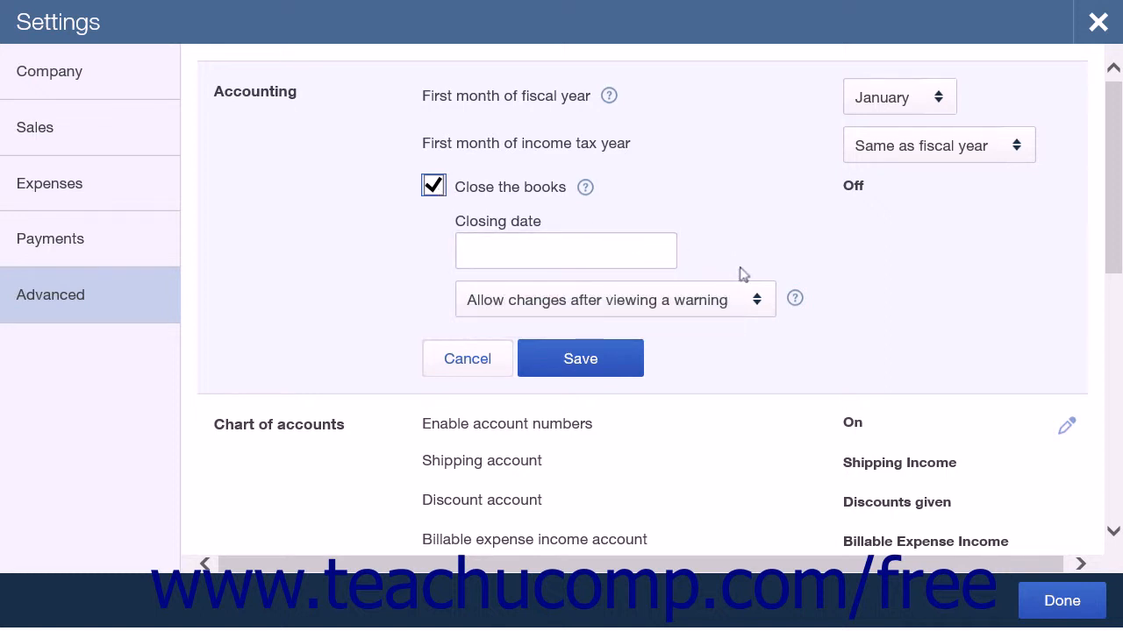
click(756, 303)
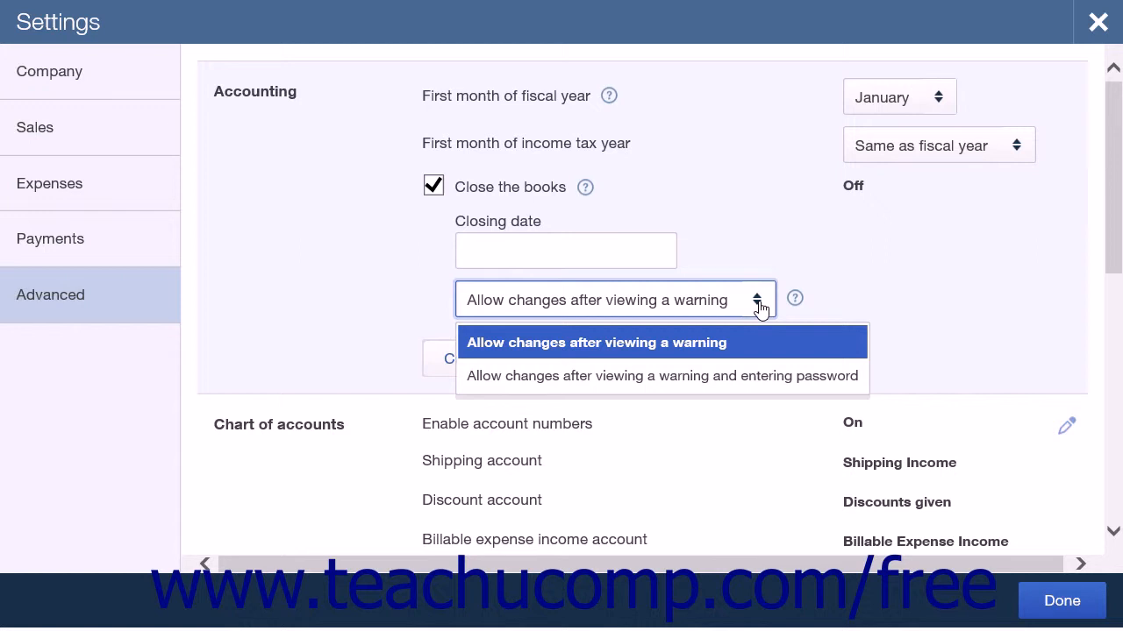
click(757, 301)
click(433, 185)
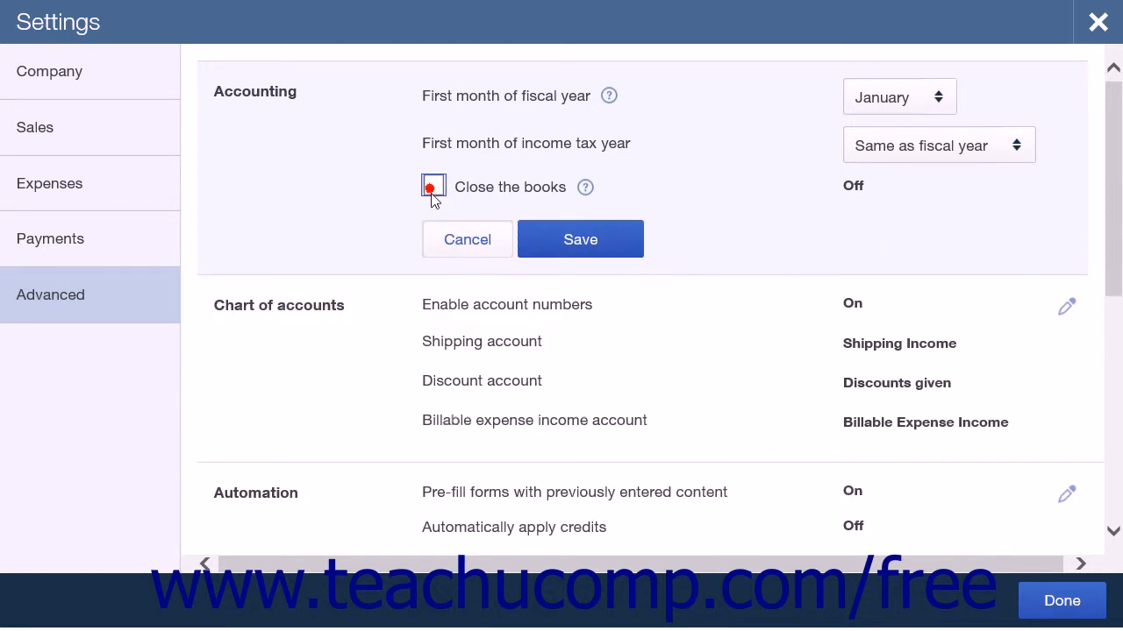
click(504, 240)
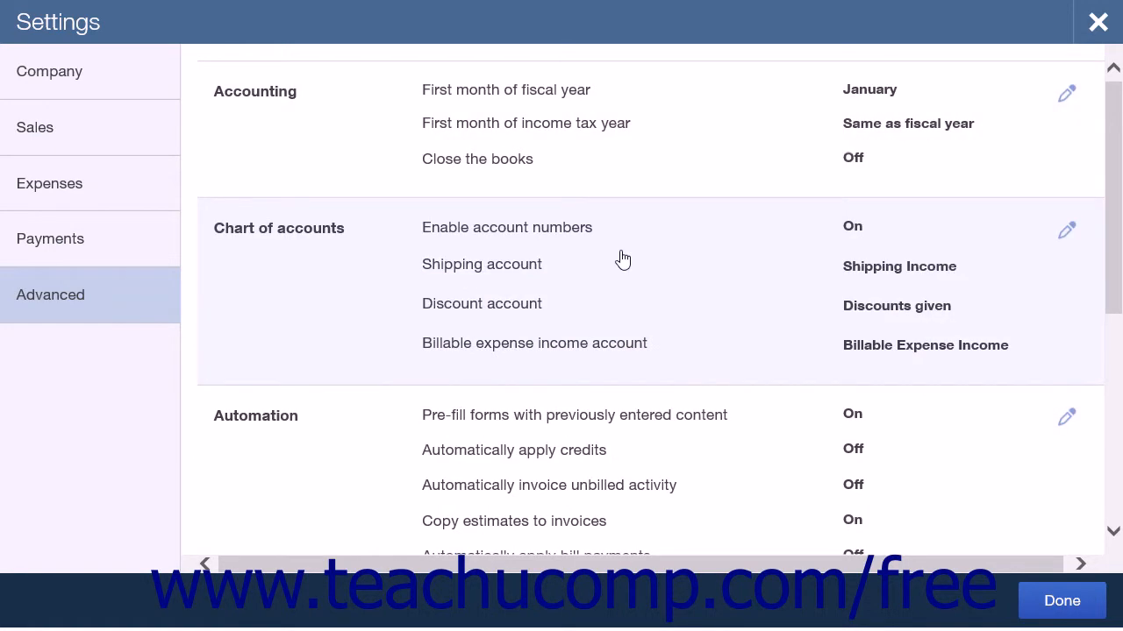
Review the chart of accounts settings, checking the choices for the billable expense income, shipping and discount accounts, and close the section
click(622, 258)
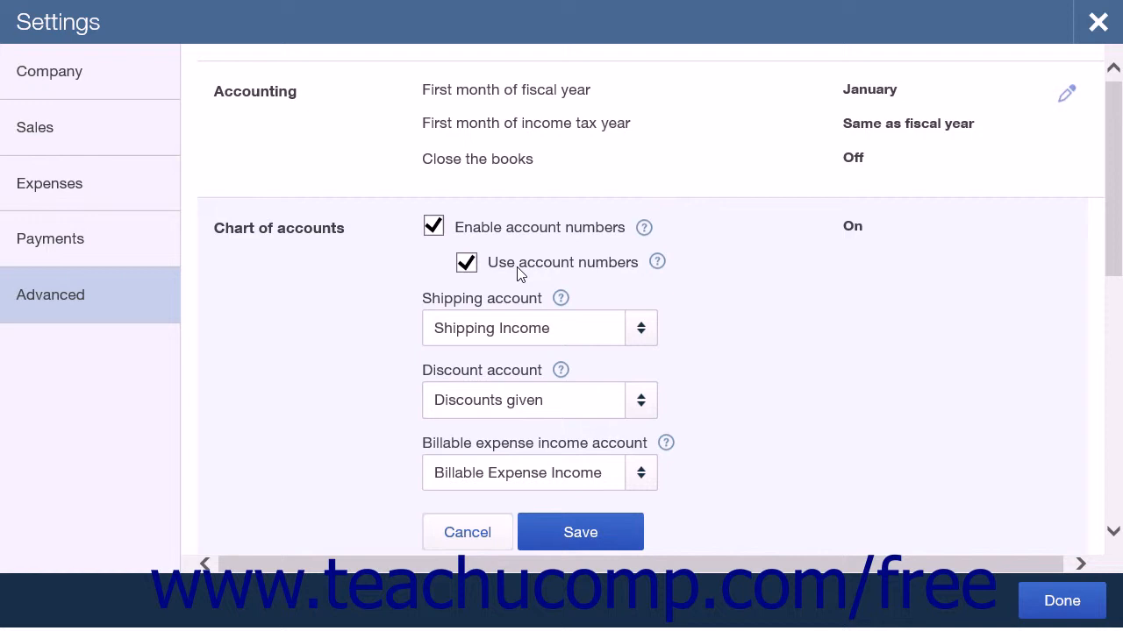
scroll(518, 274, down, 1)
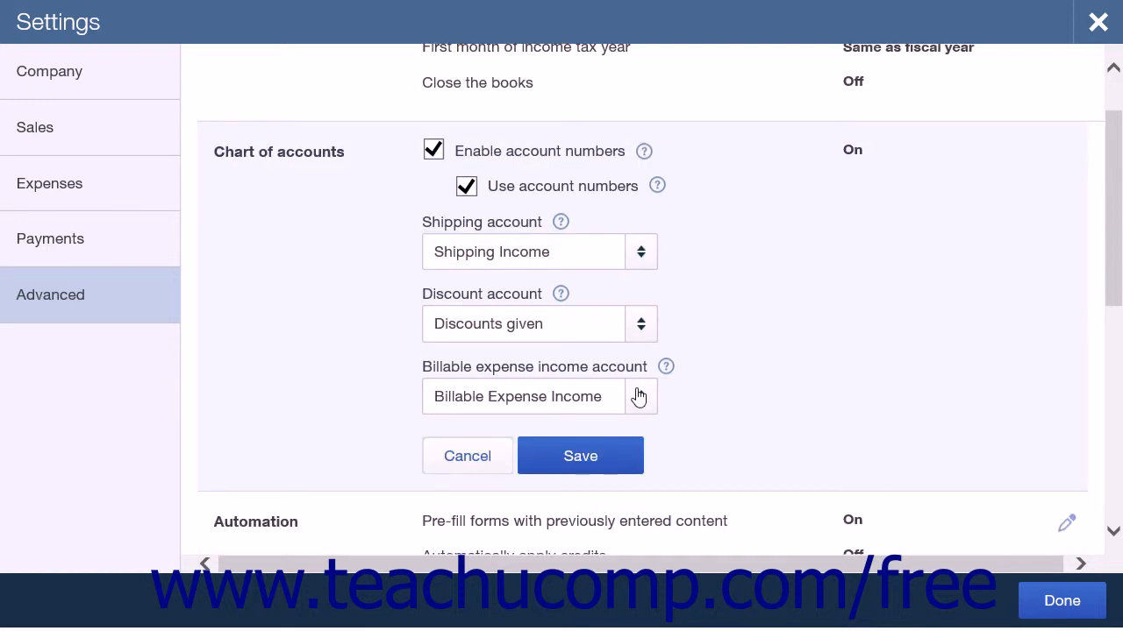
click(640, 399)
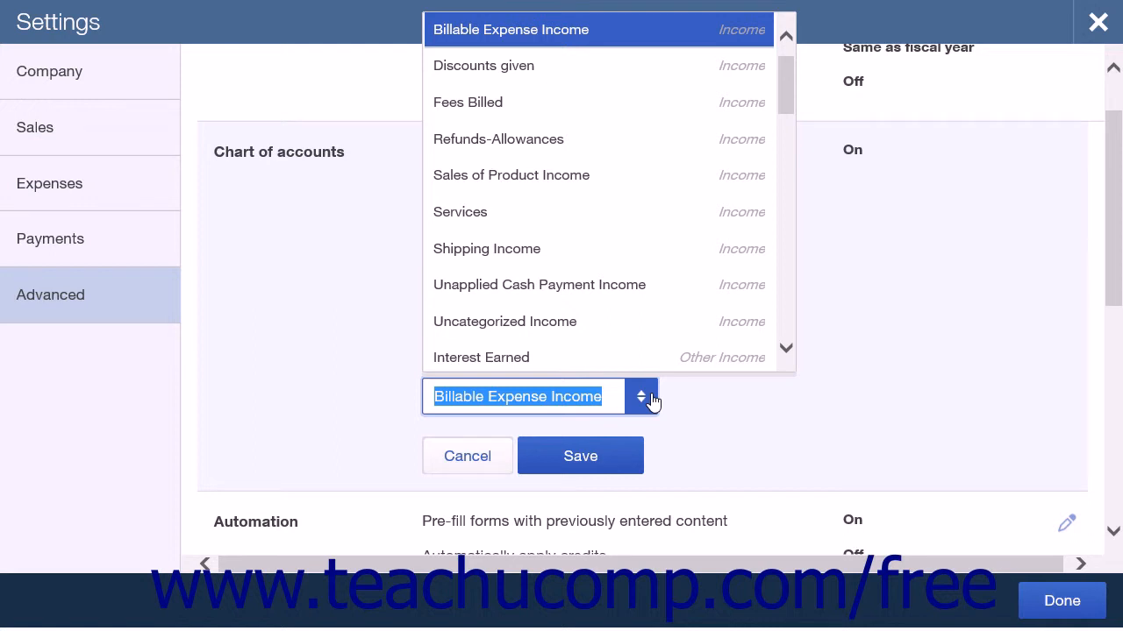
click(651, 400)
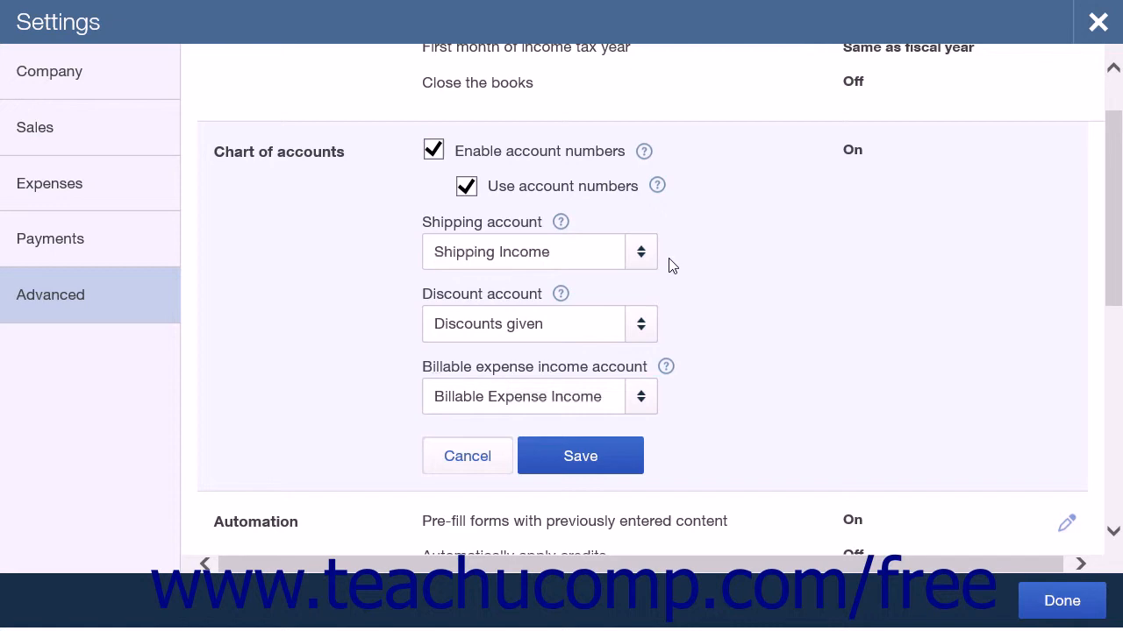
click(641, 252)
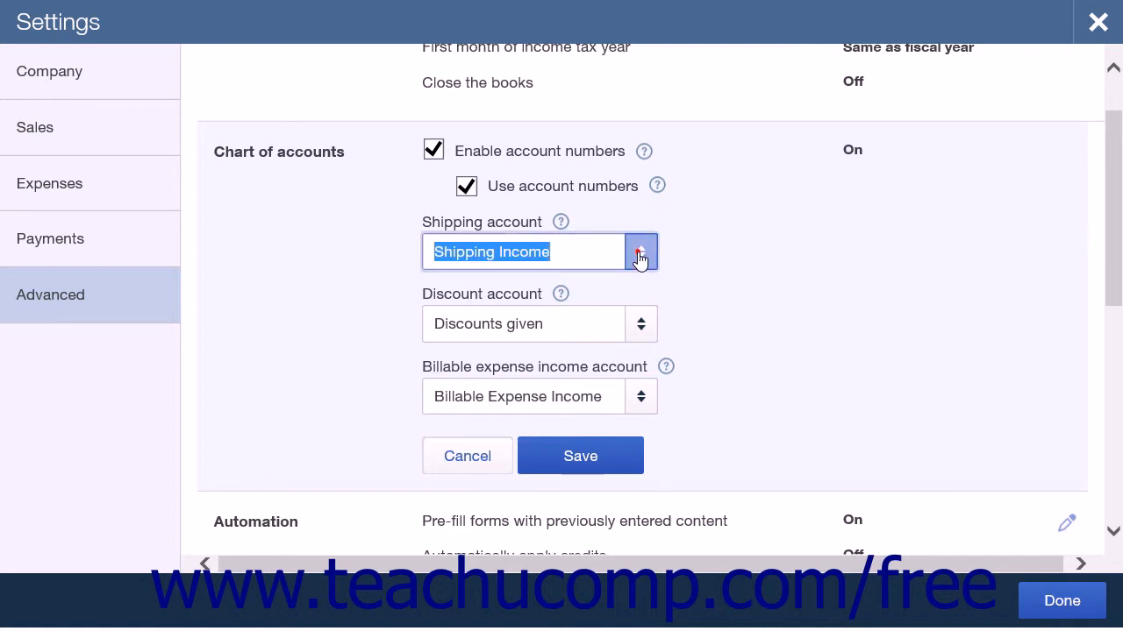
click(716, 215)
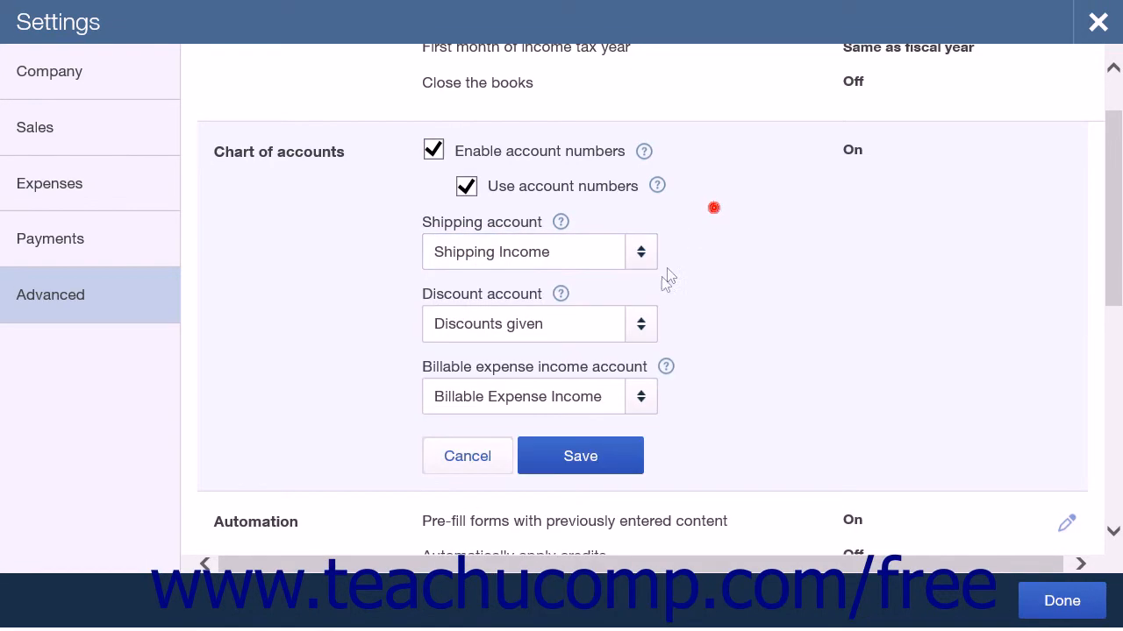
click(649, 325)
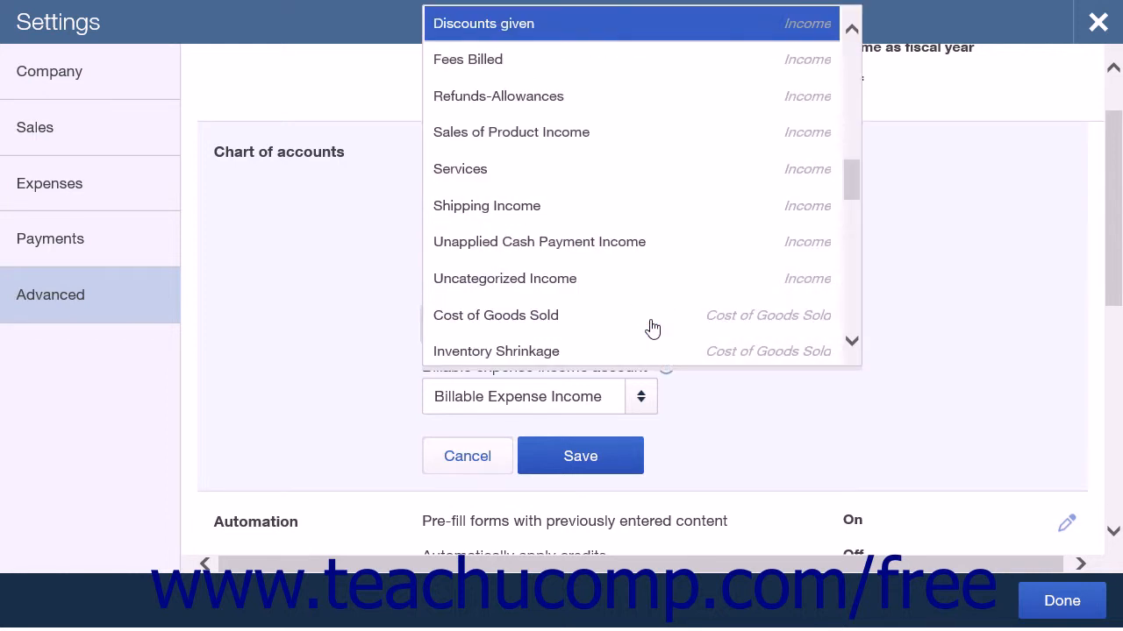
click(930, 272)
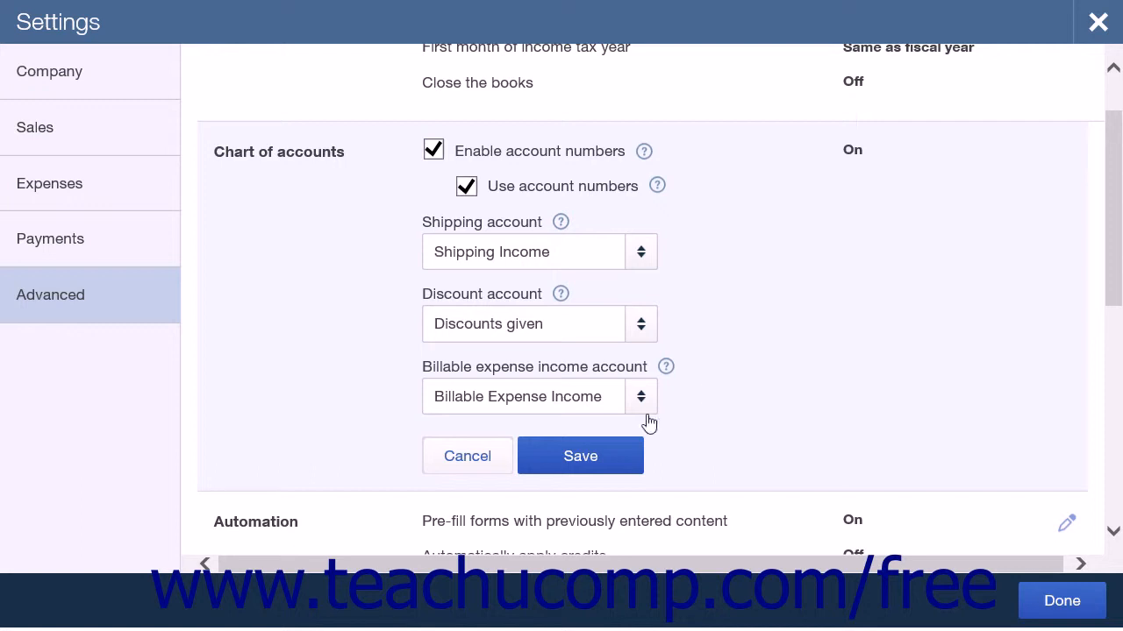
click(526, 469)
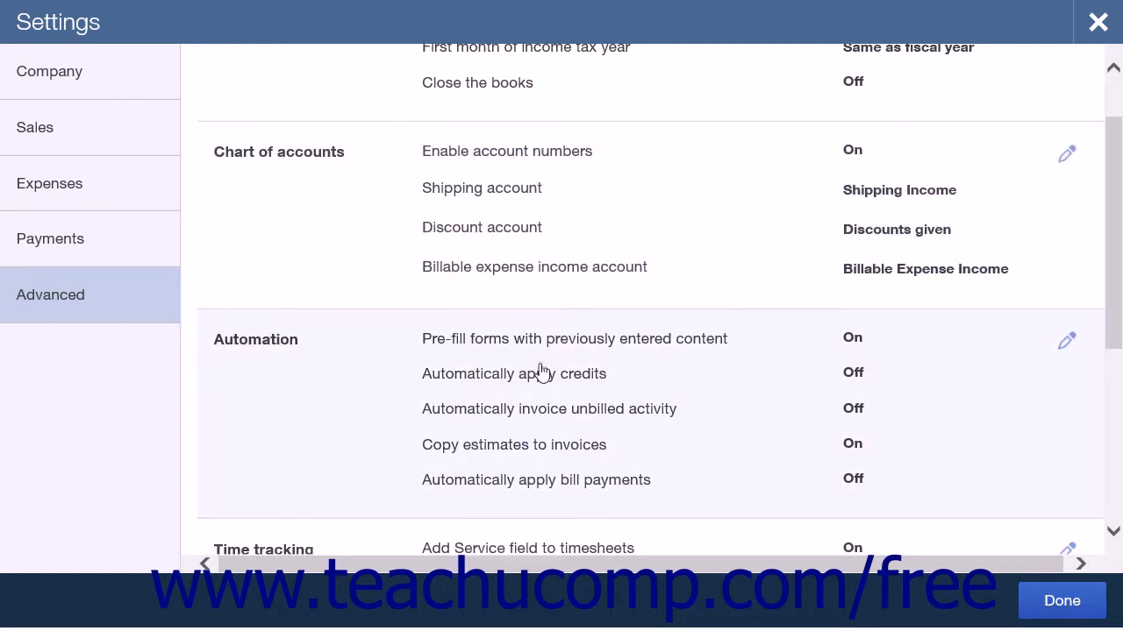
Turn on automatic invoicing of unbilled activity in the automation settings and examine its invoice creation and notification choices
click(541, 372)
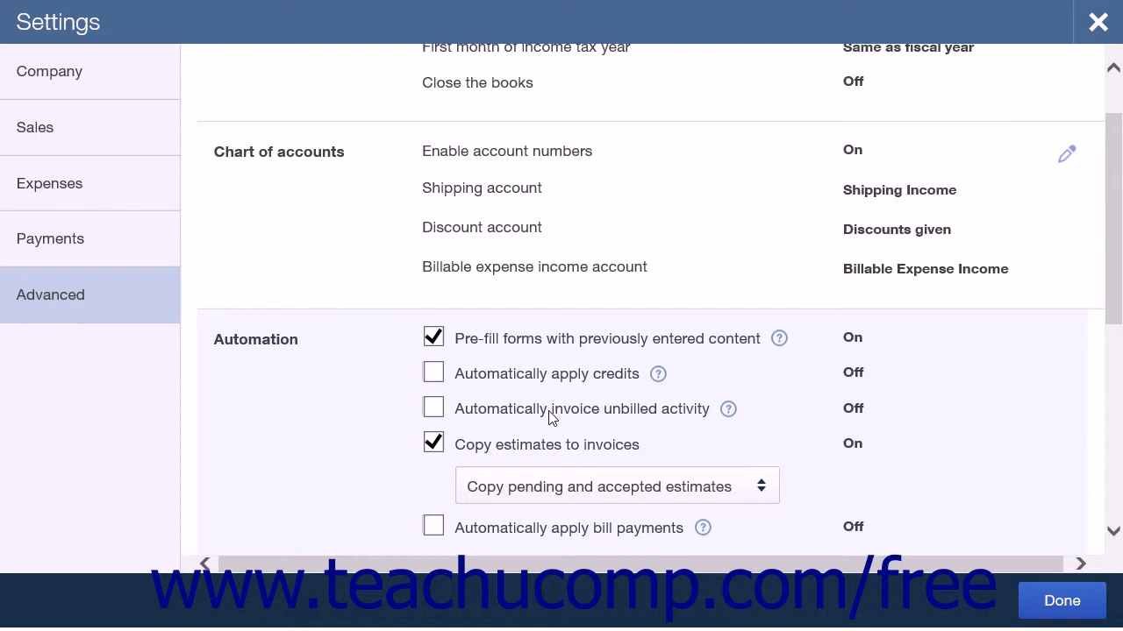
click(432, 409)
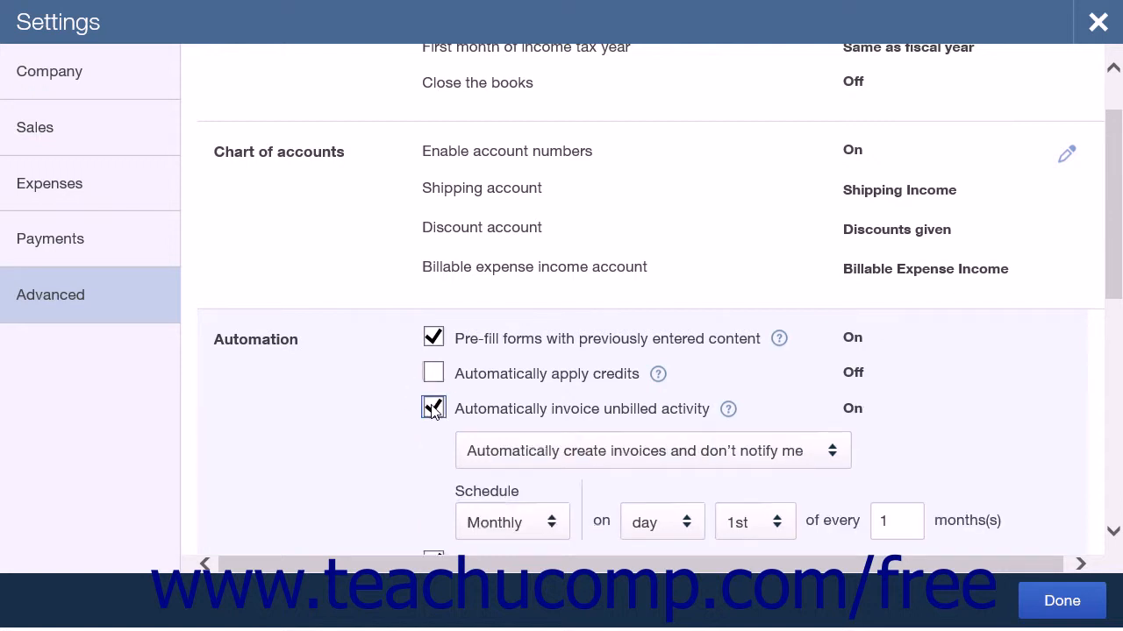
scroll(433, 412, down, 1)
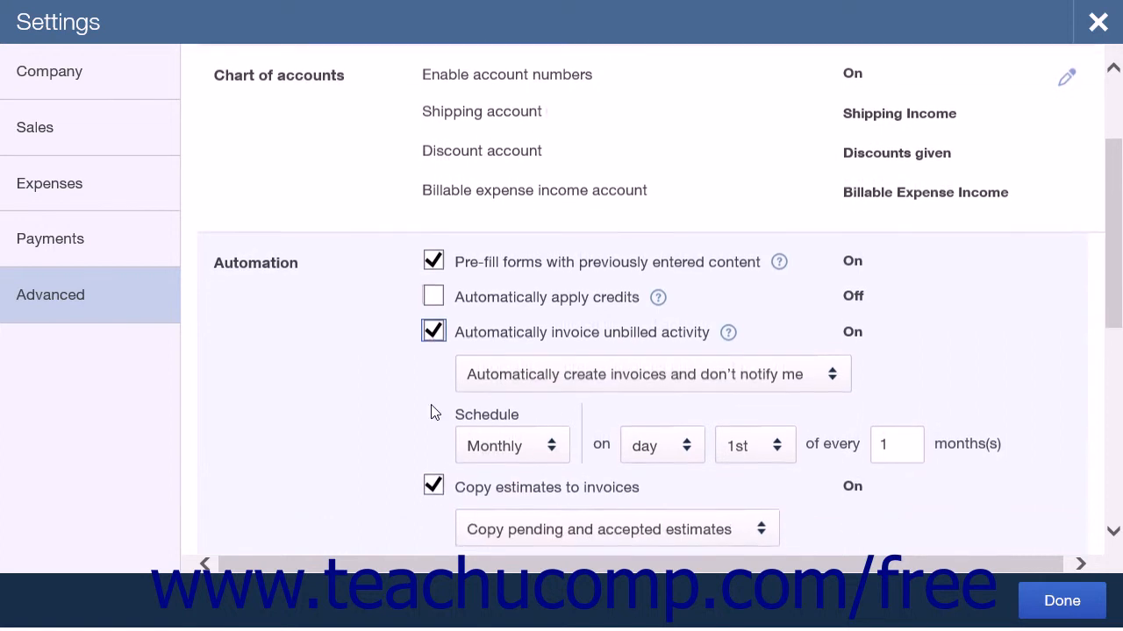
click(660, 386)
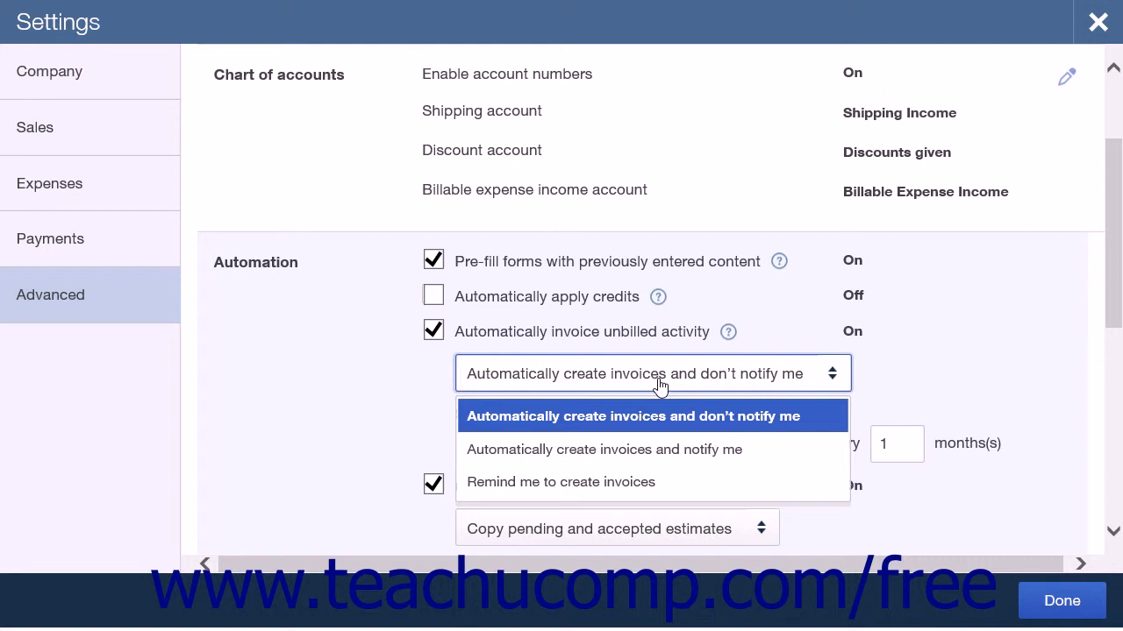
click(659, 386)
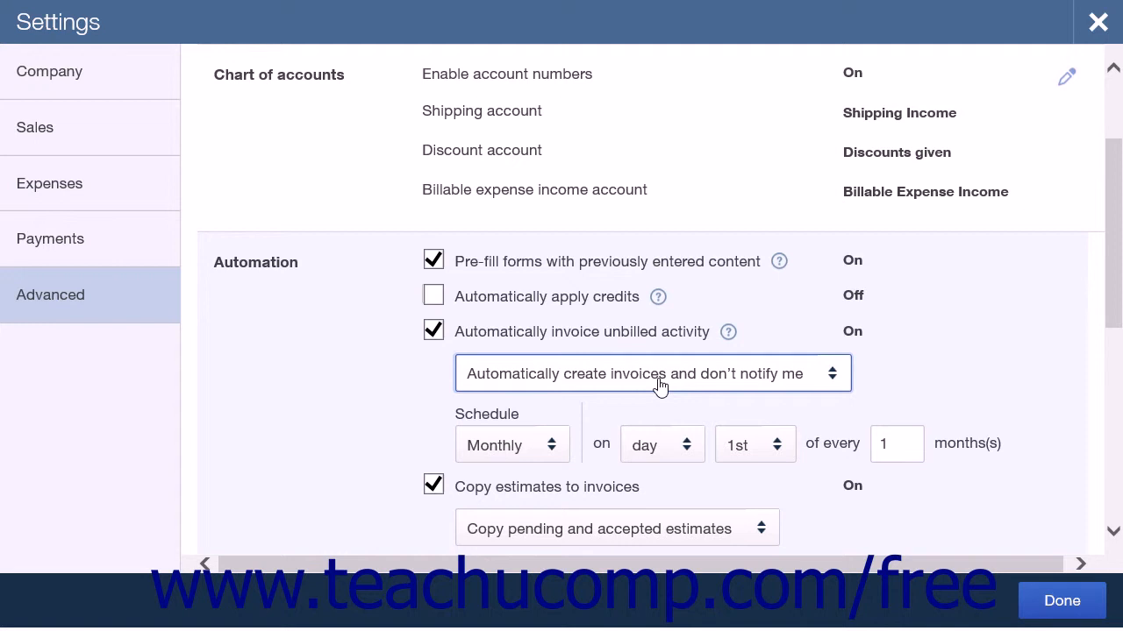
Try a Weekly schedule for automatically invoicing unbilled activity, and turn the automatic invoicing option off
click(553, 445)
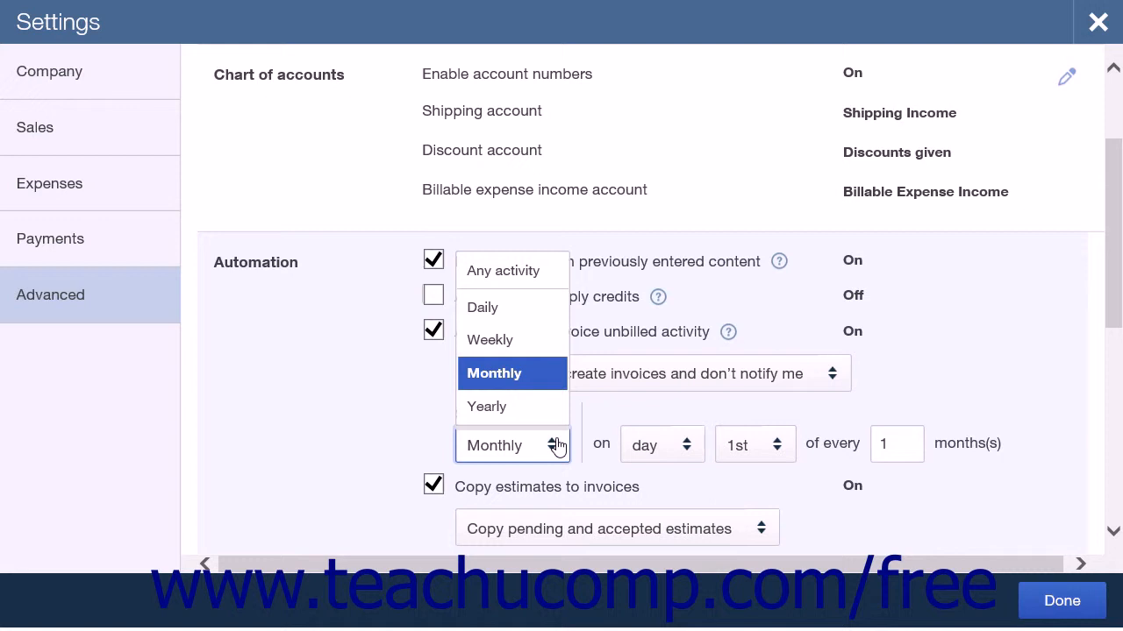
click(557, 446)
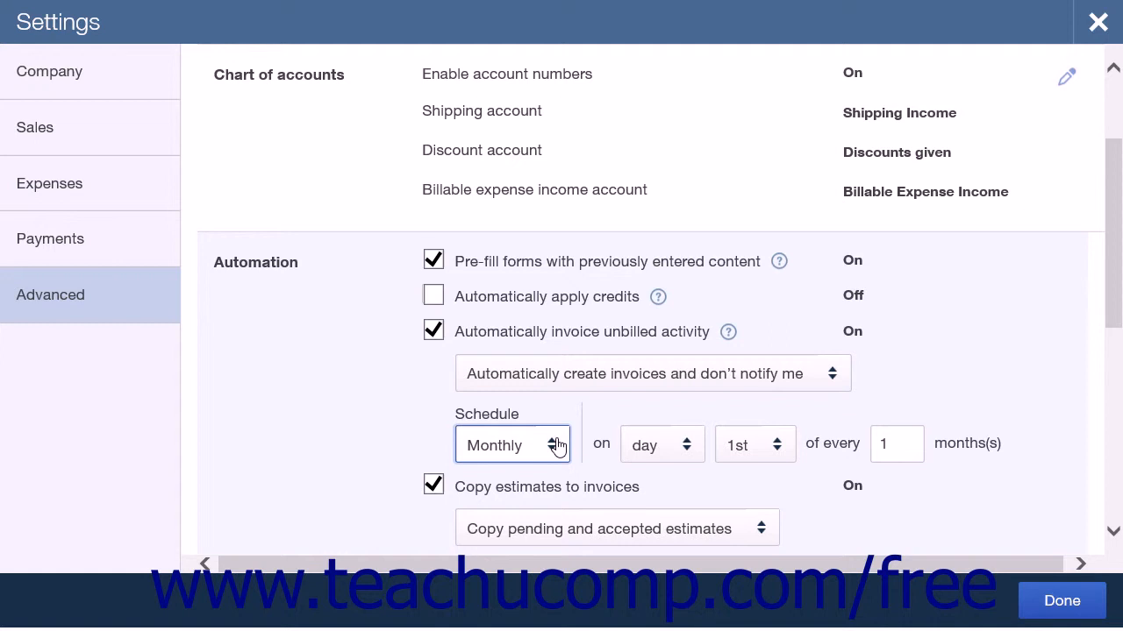
click(557, 446)
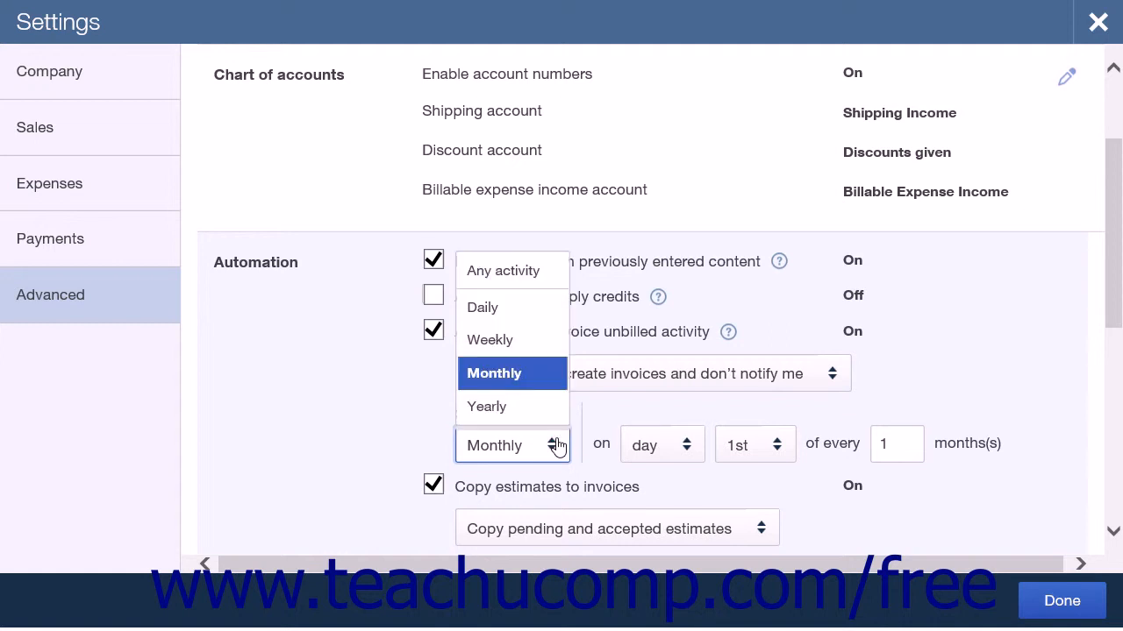
click(509, 342)
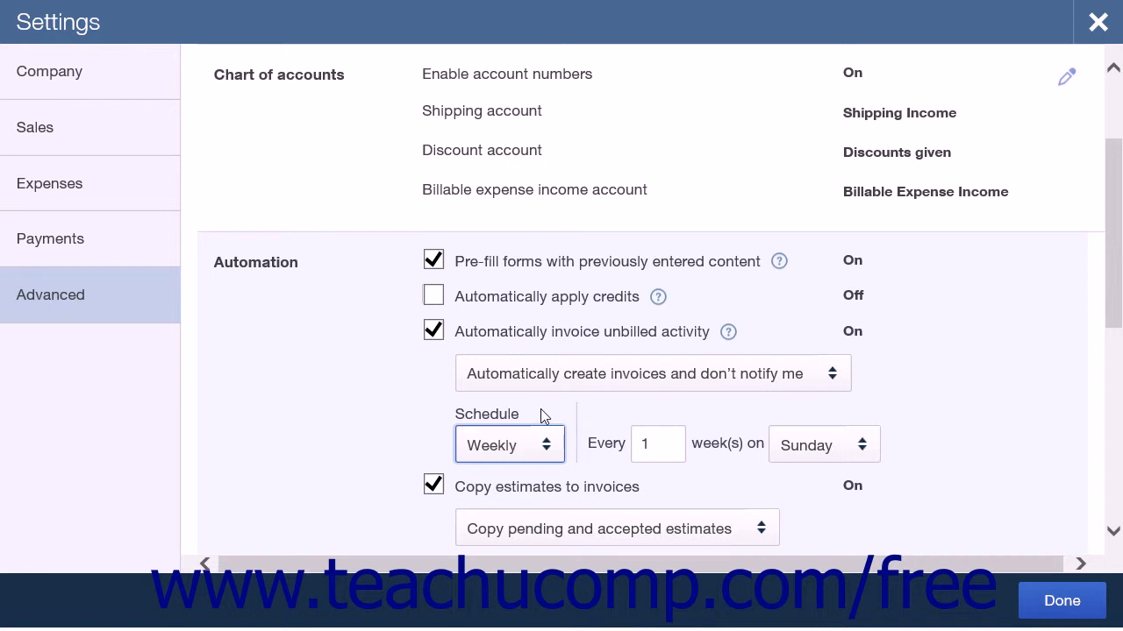
click(433, 330)
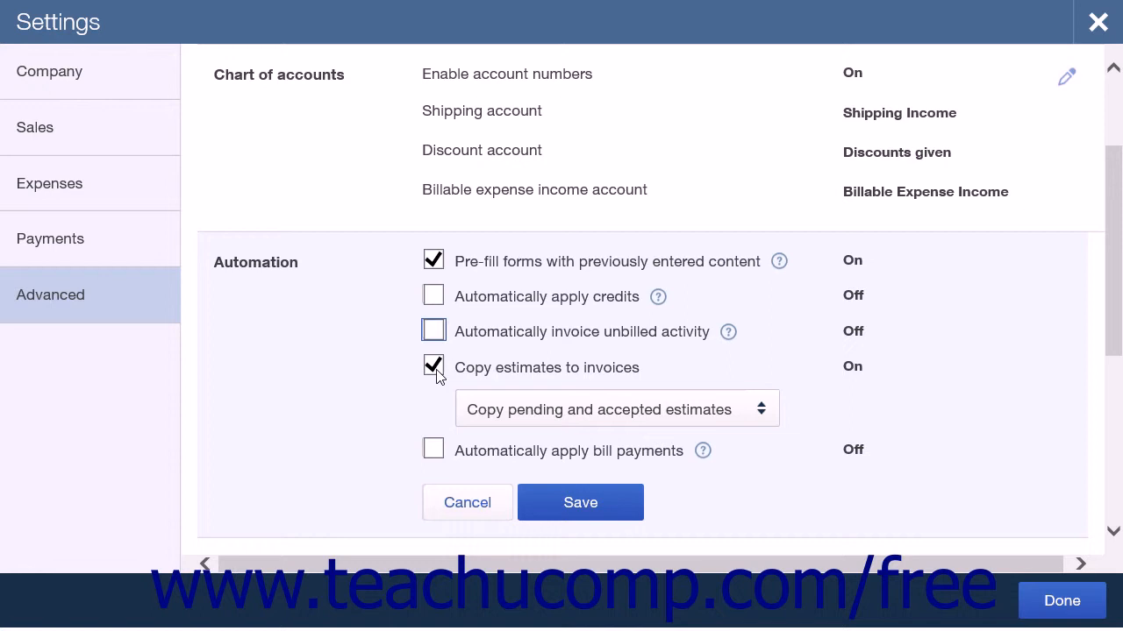
Examine the choices for copying estimates to invoices and discard the automation changes
click(531, 408)
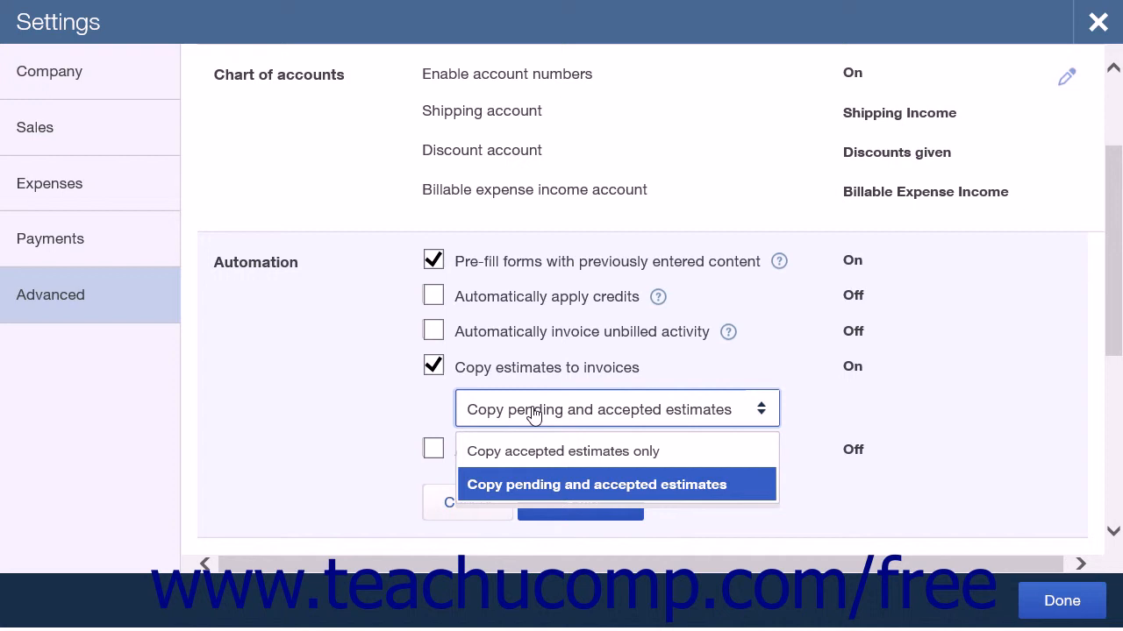
click(533, 413)
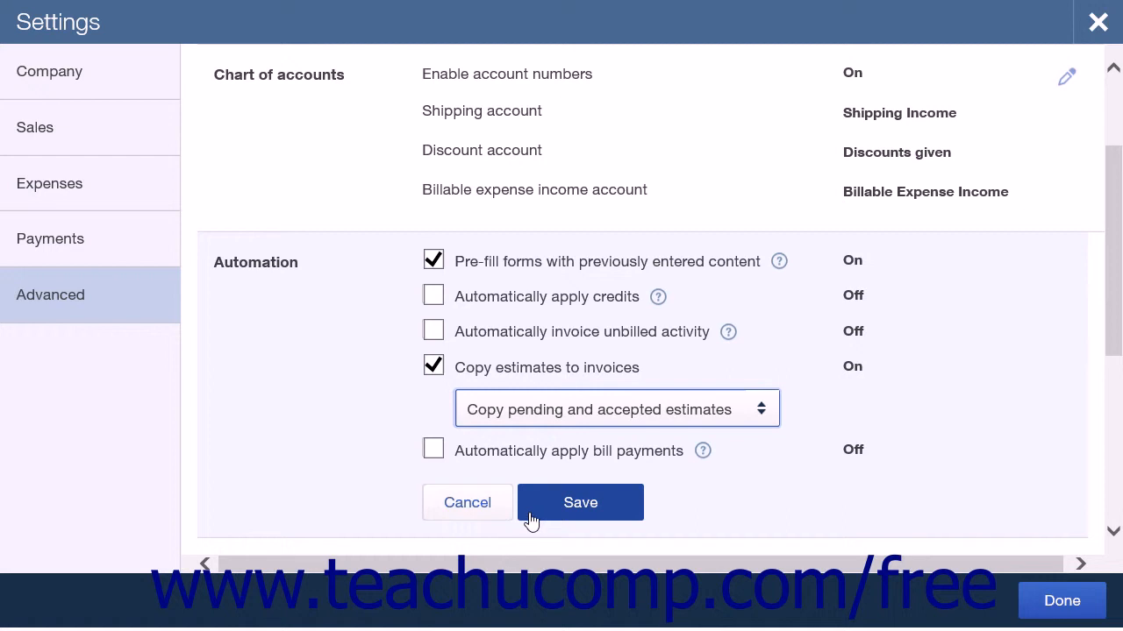
click(496, 521)
Open the time tracking settings, examine the choices for the first day of the work week, and close the section without saving
click(480, 175)
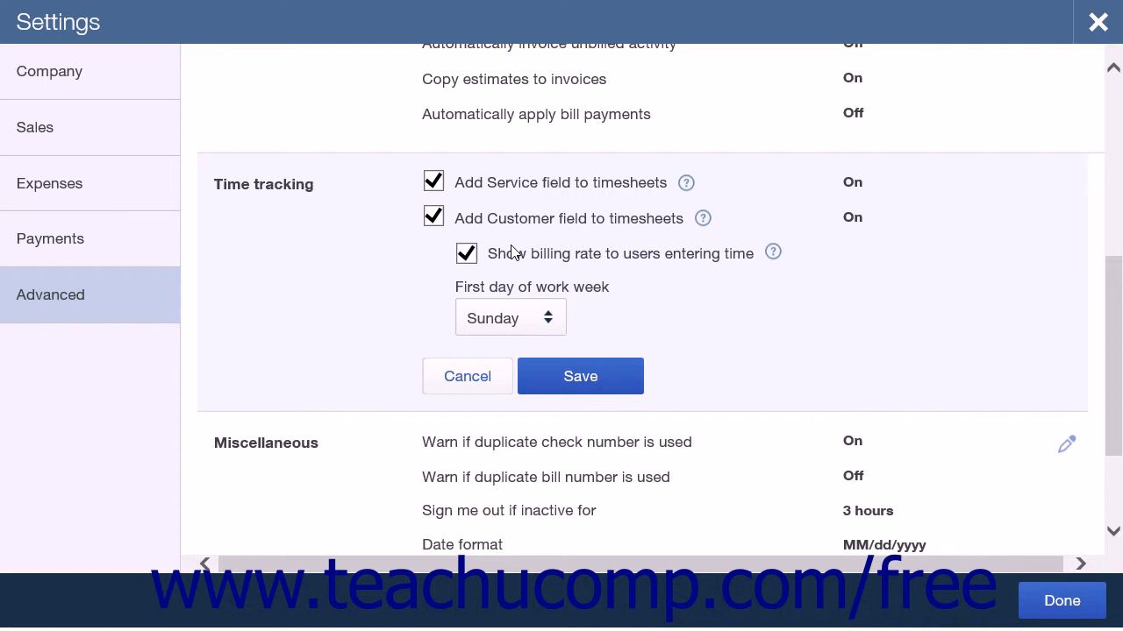
click(556, 318)
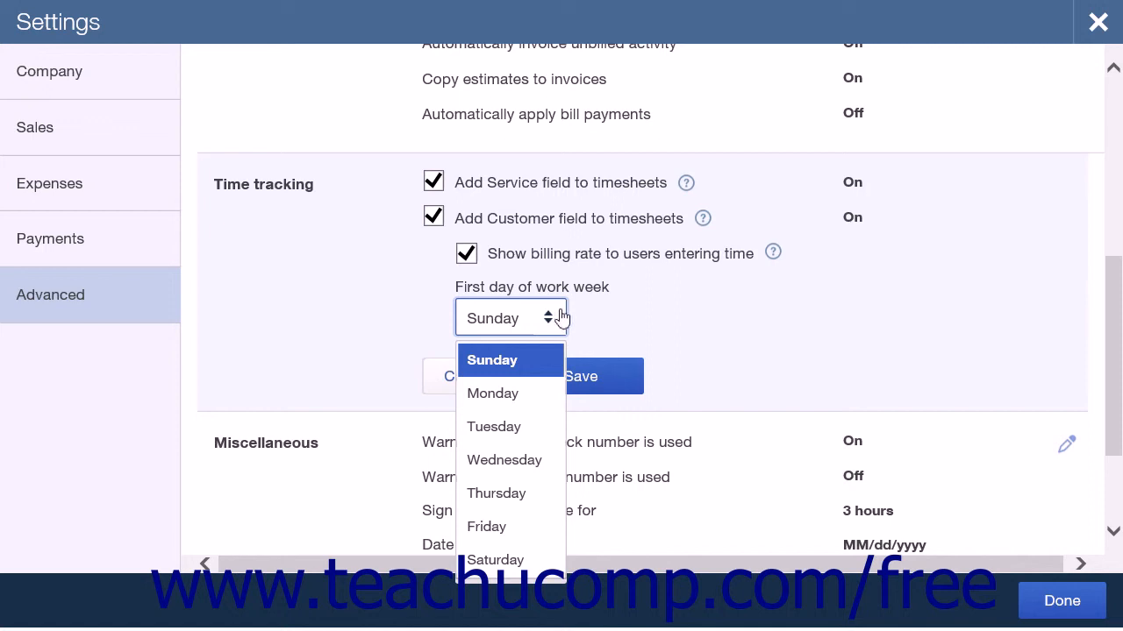
click(583, 320)
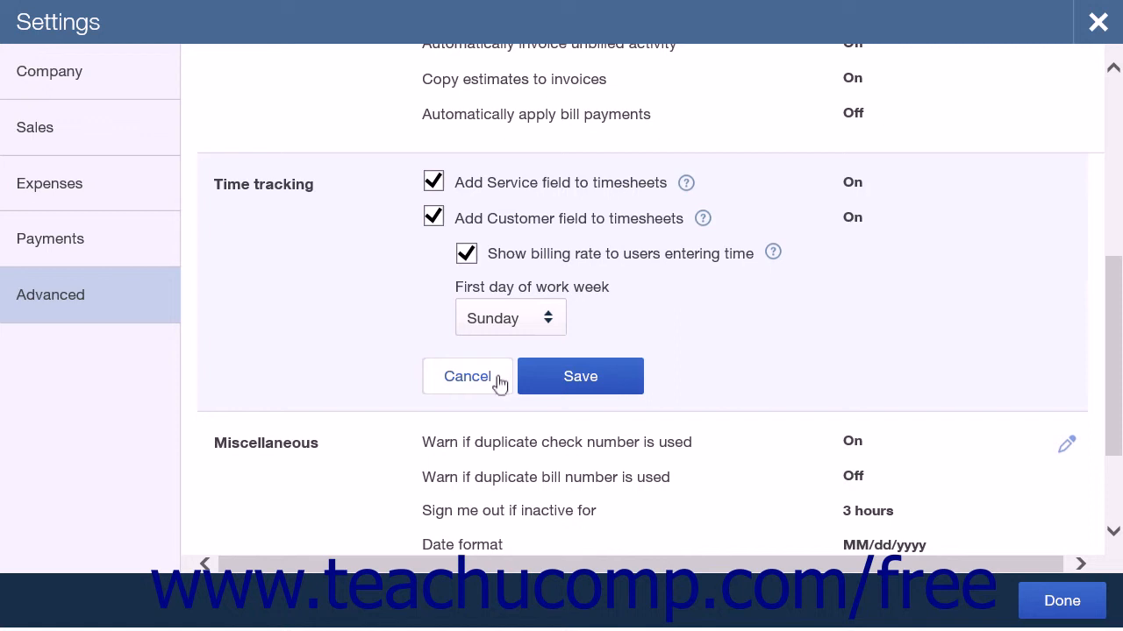
click(468, 376)
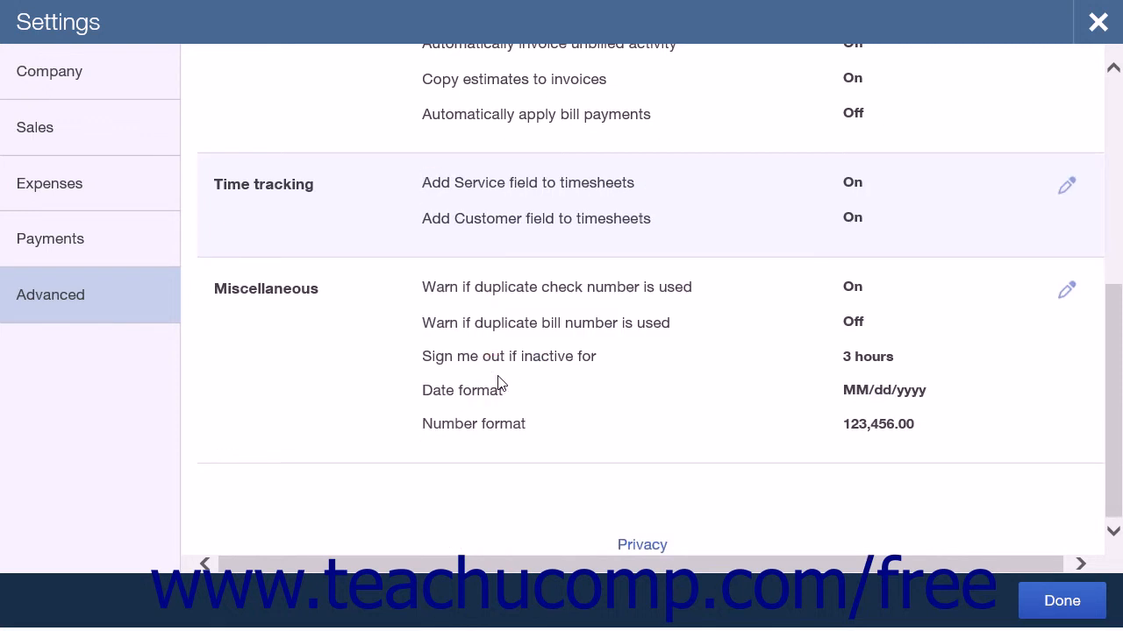
Open the miscellaneous settings for editing and examine the choices for the inactivity sign-out time and the number format
click(497, 383)
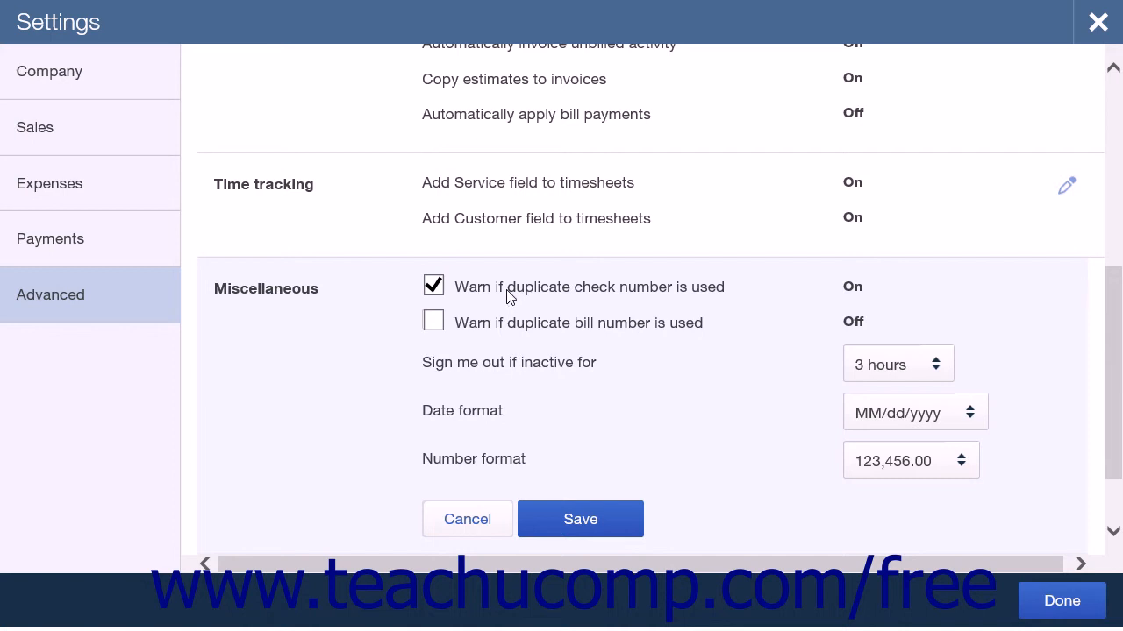
click(503, 365)
click(936, 370)
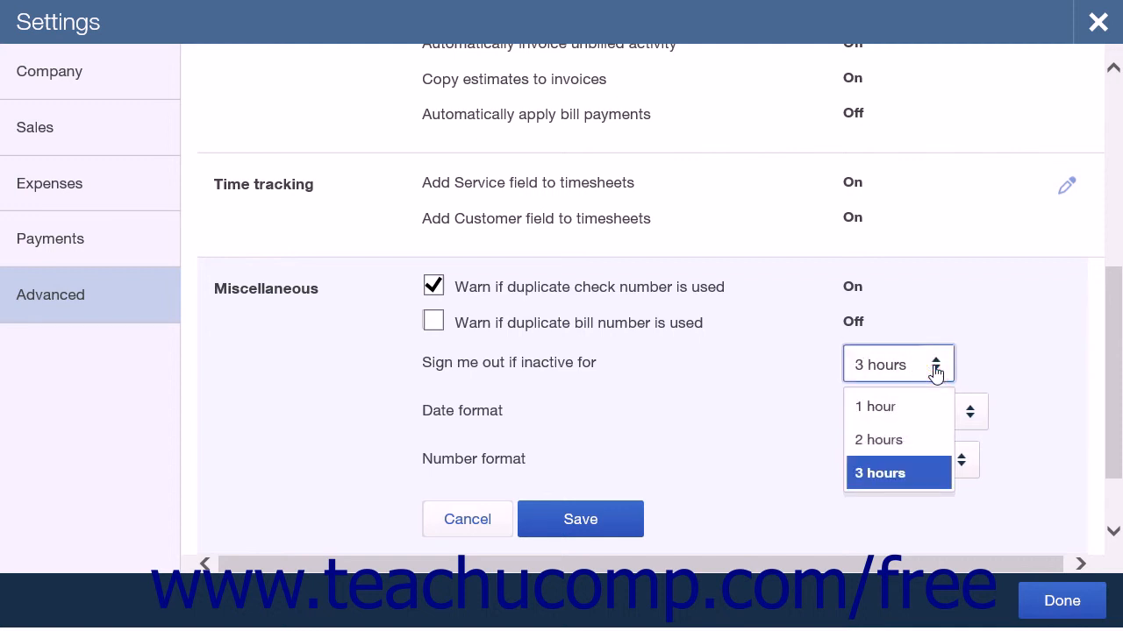
click(964, 372)
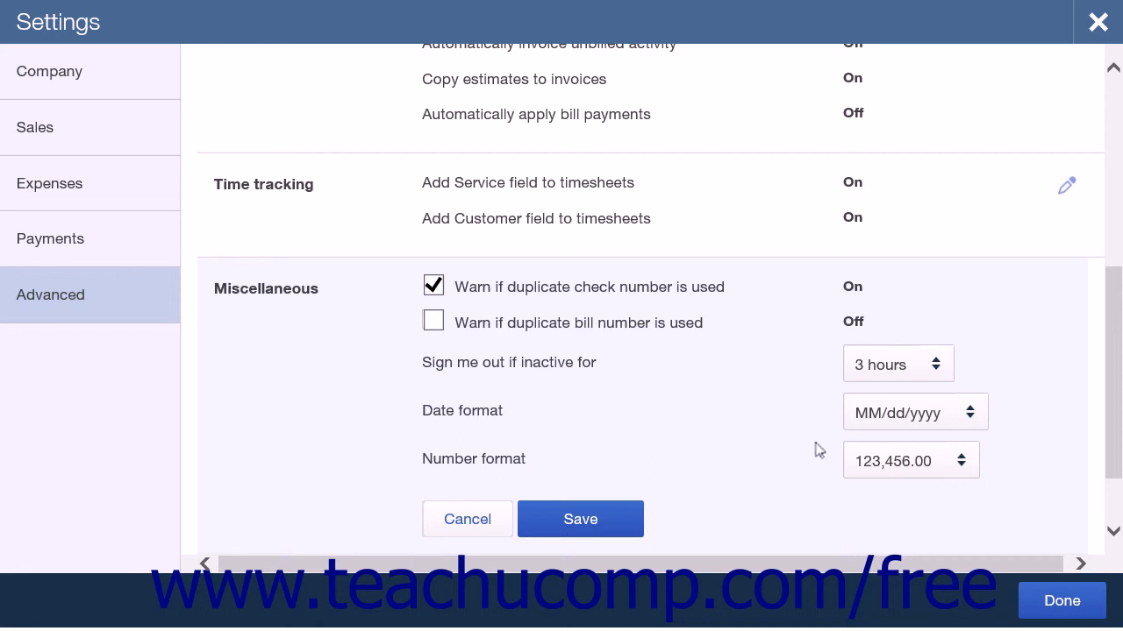
click(958, 470)
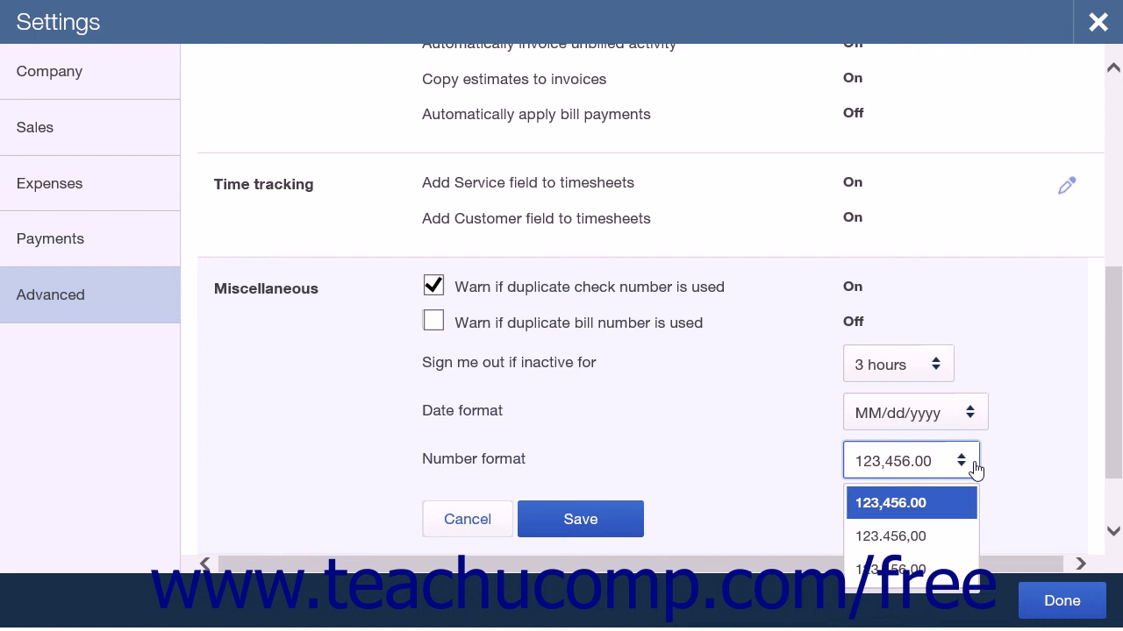
click(976, 470)
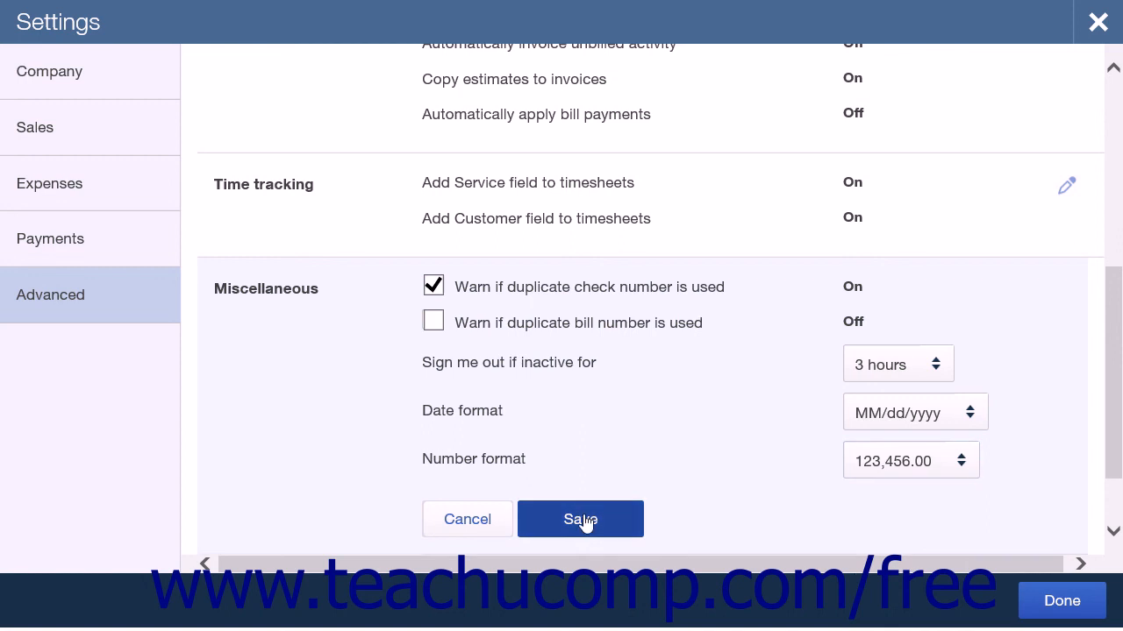
Save the miscellaneous settings and close the company settings
click(582, 521)
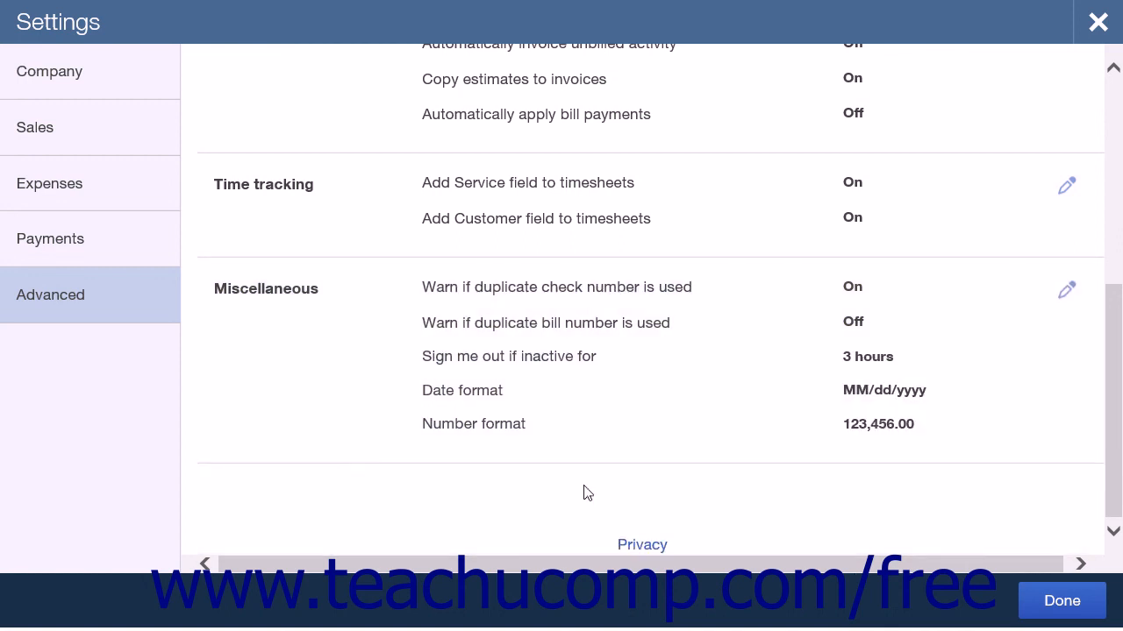
click(1048, 601)
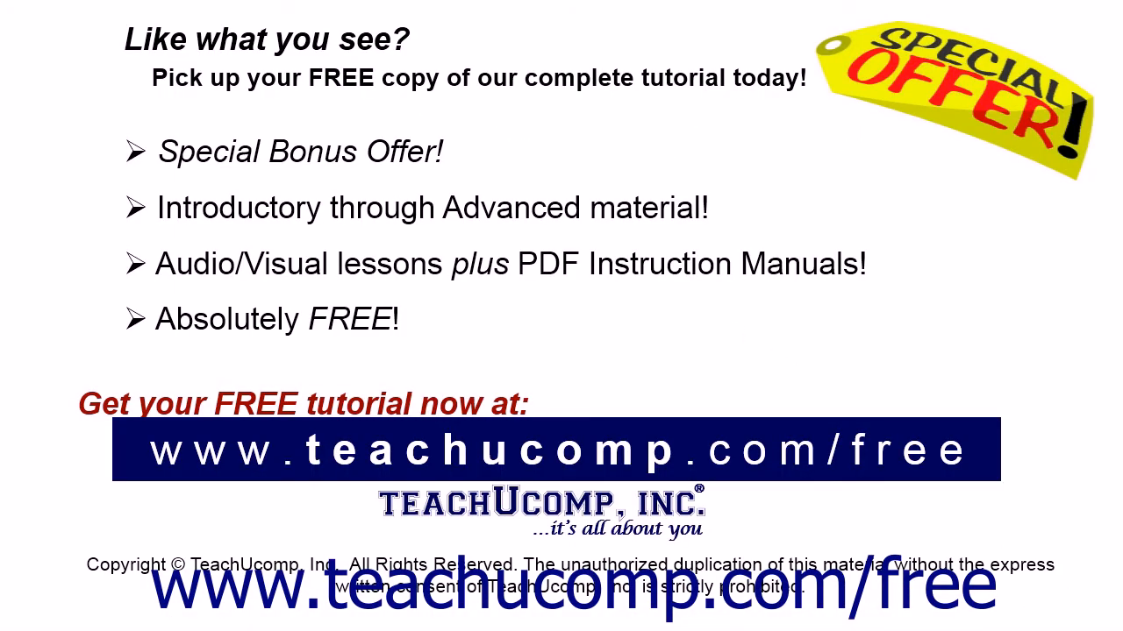